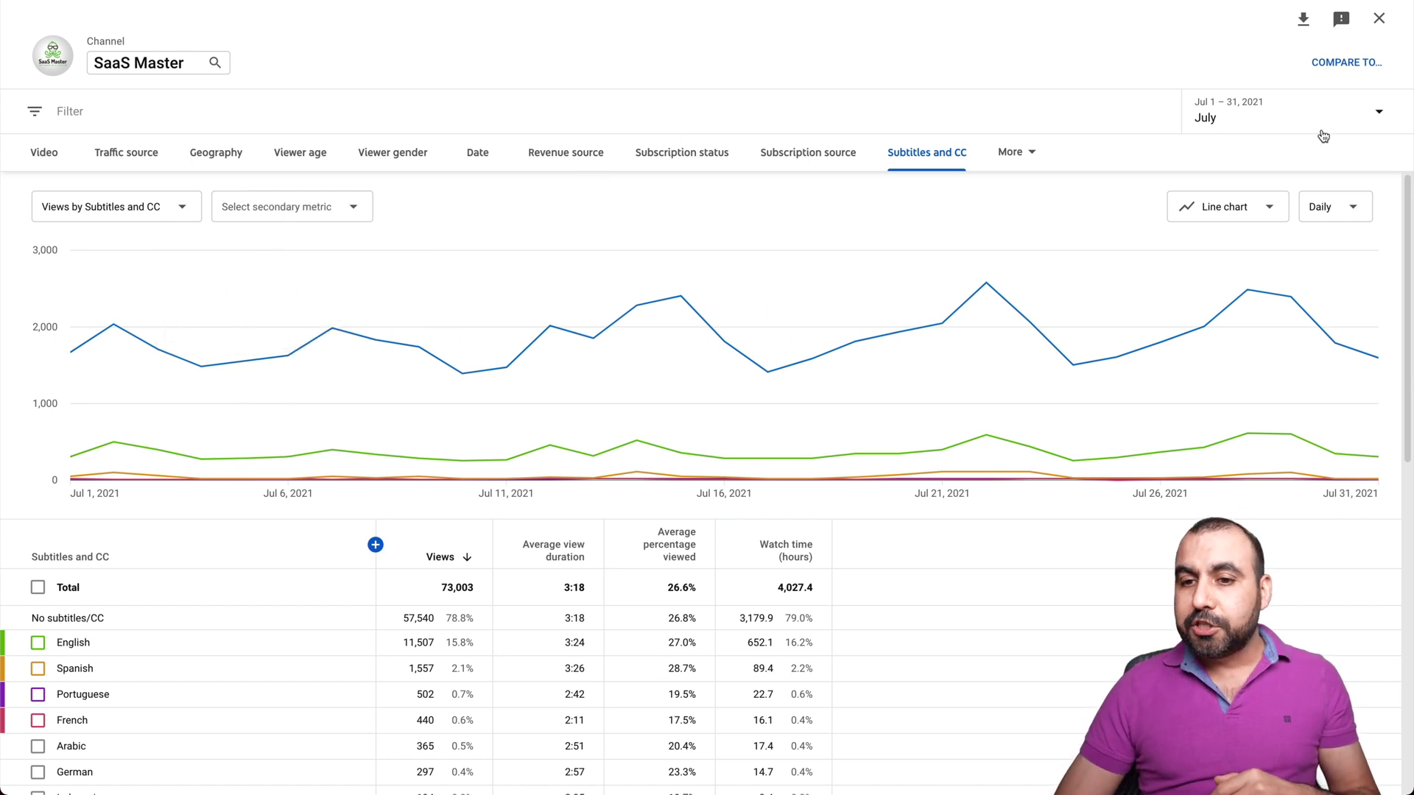
Set the report's date range to the last 365 days
click(1270, 112)
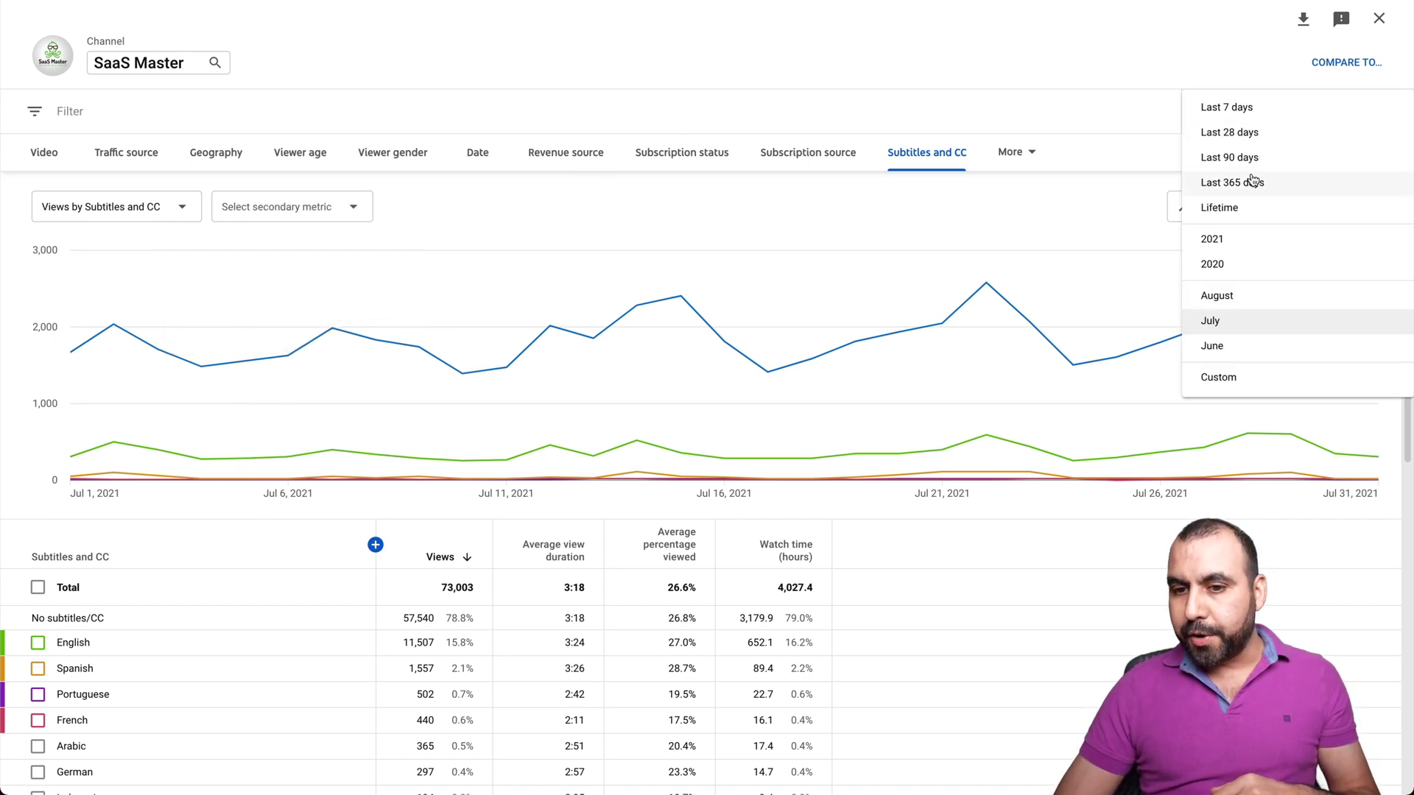
click(1232, 183)
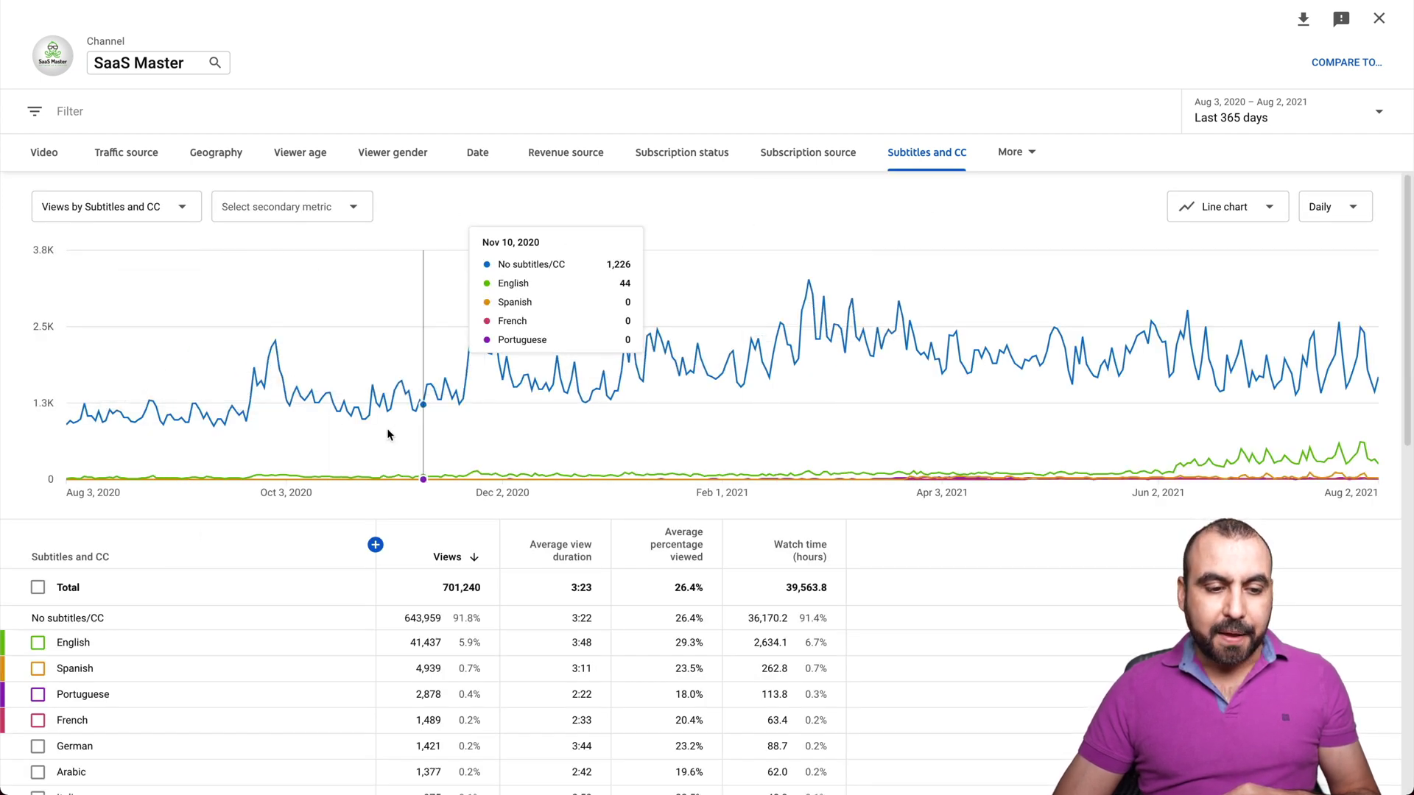
scroll(58, 632, down, 3)
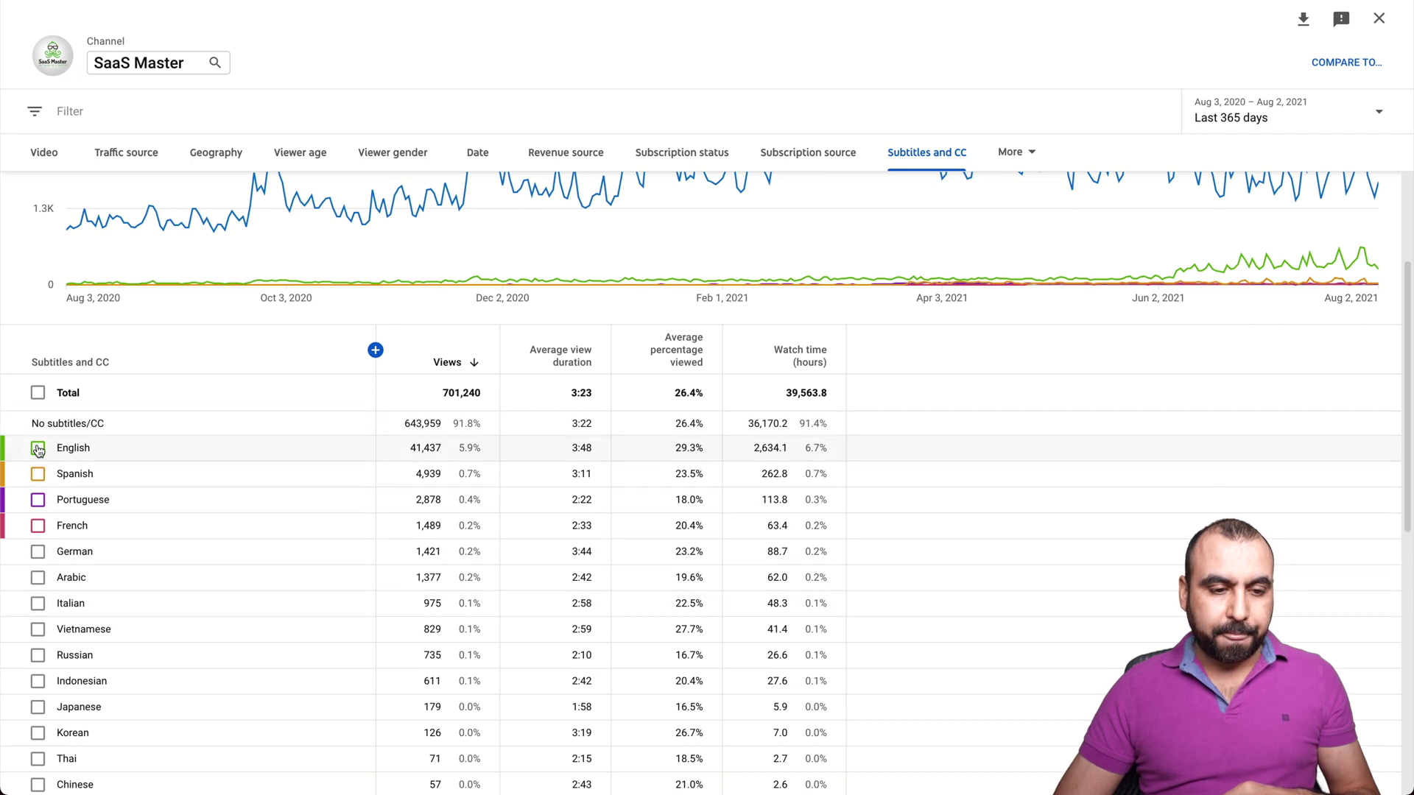
Add Spanish, Portuguese, French, German, Arabic and Italian subtitle views to the chart
click(38, 473)
click(38, 500)
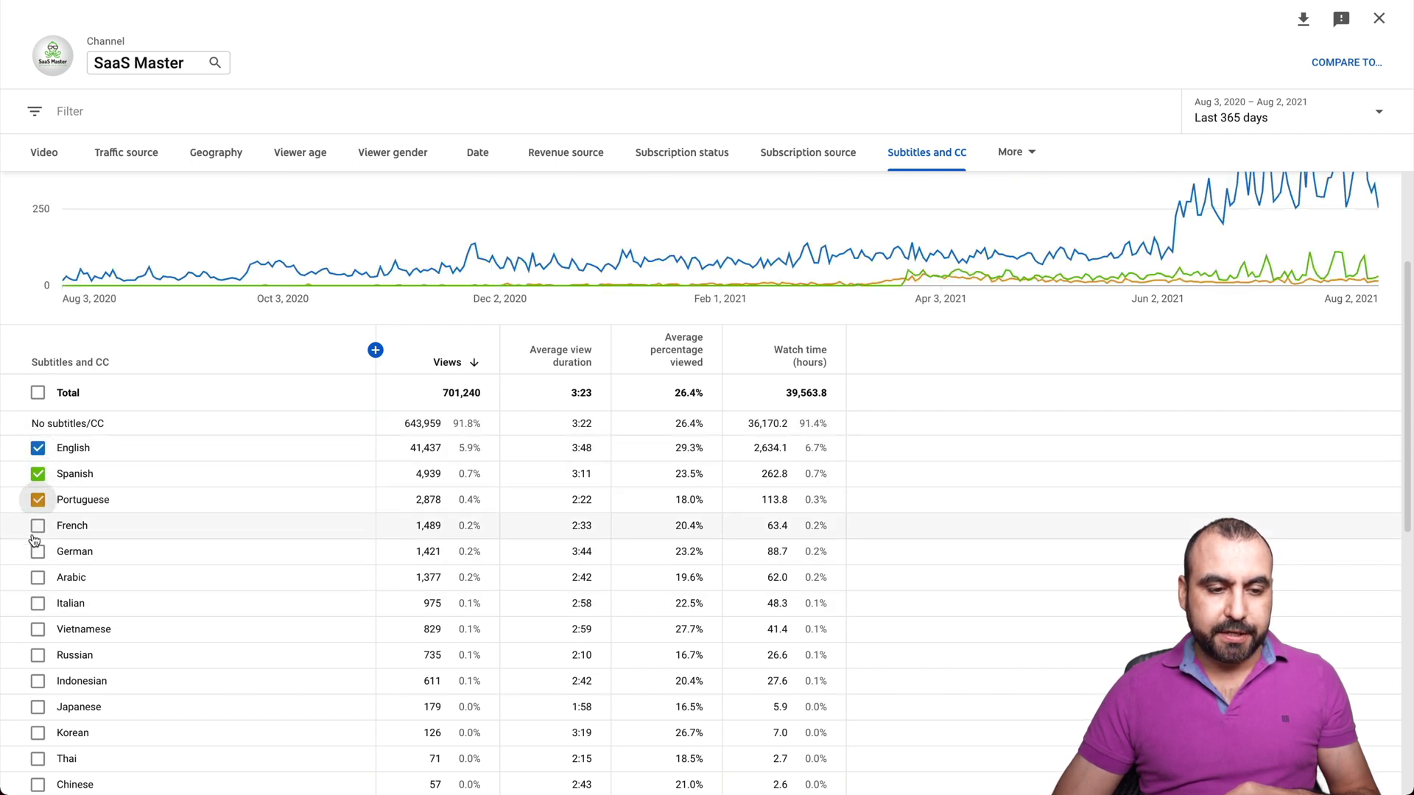
click(38, 524)
click(39, 551)
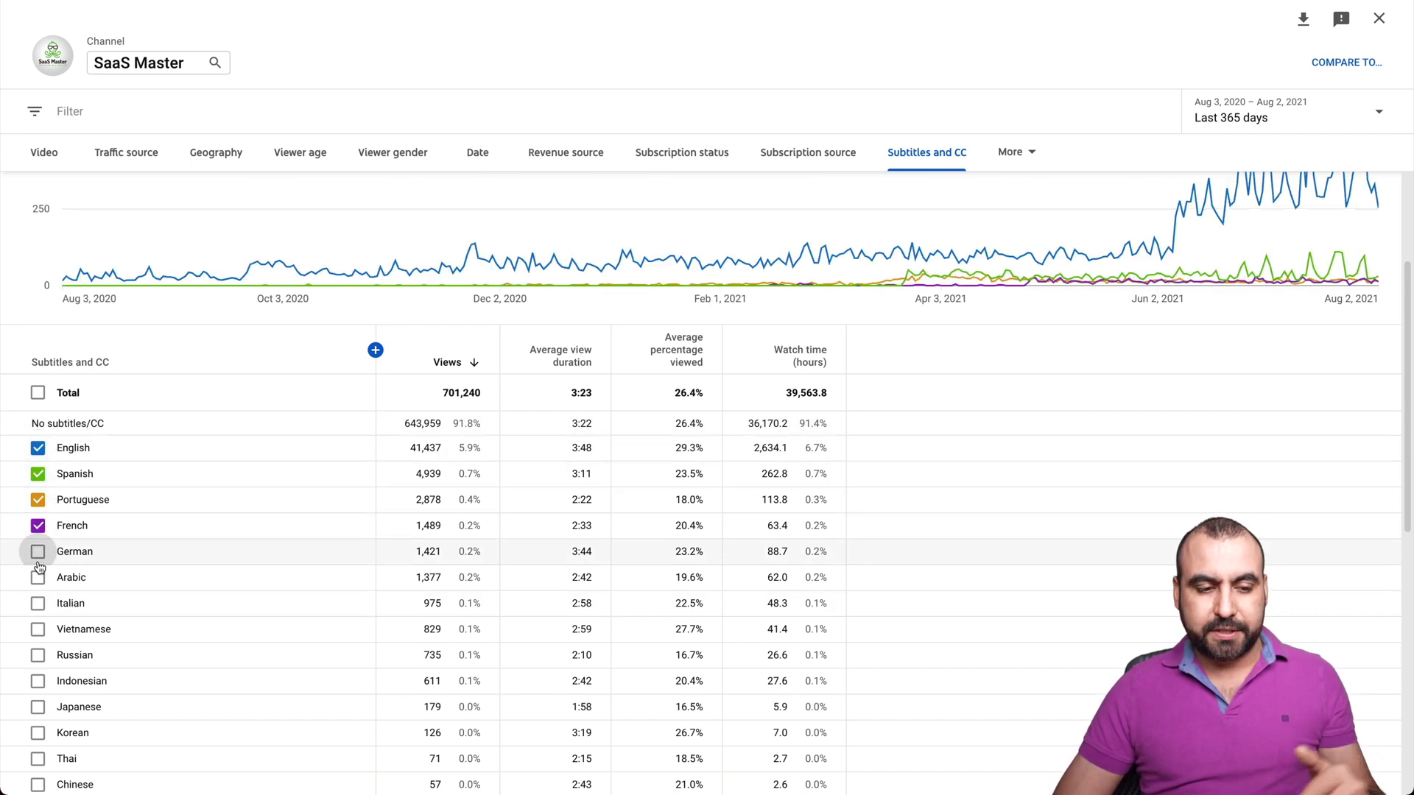
click(38, 603)
click(38, 628)
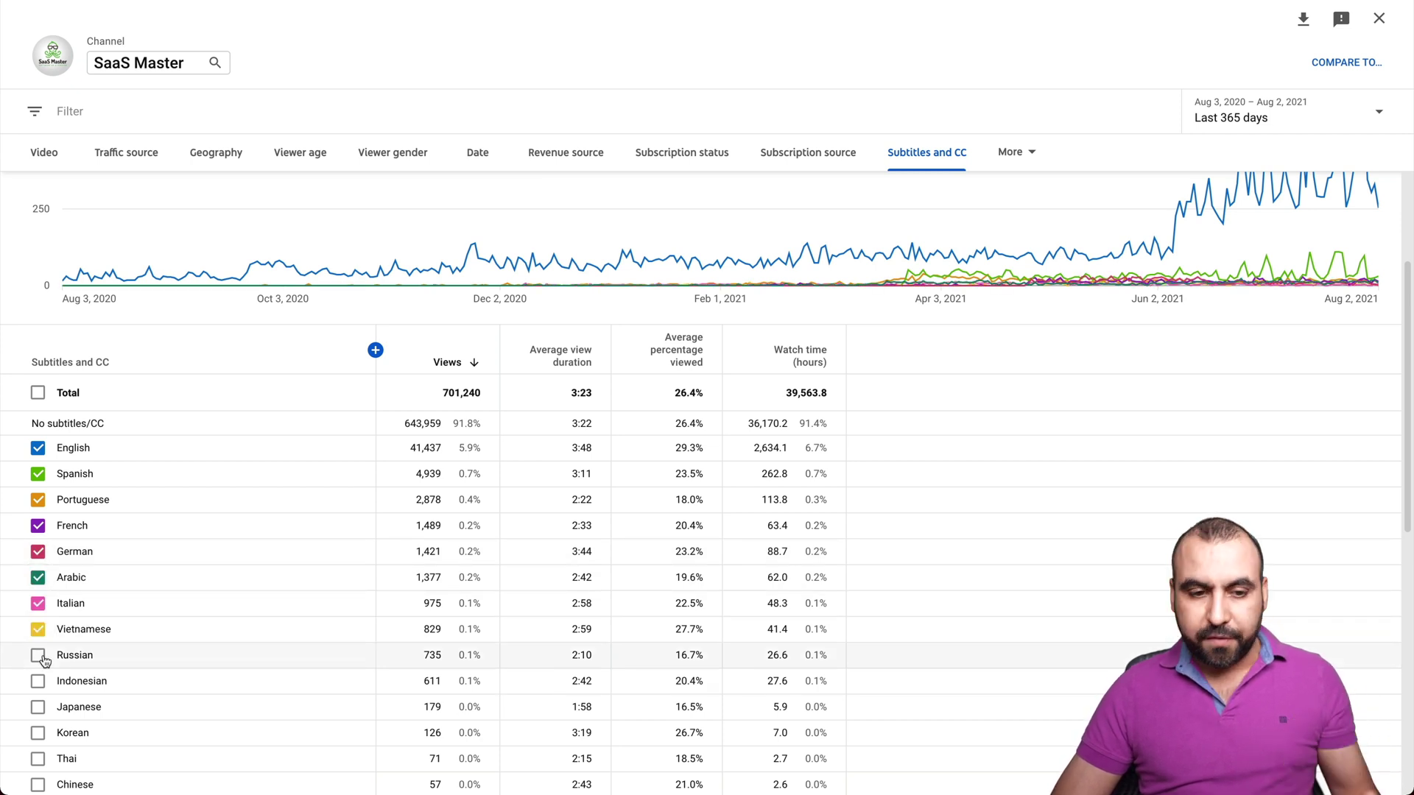
scroll(107, 604, up, 3)
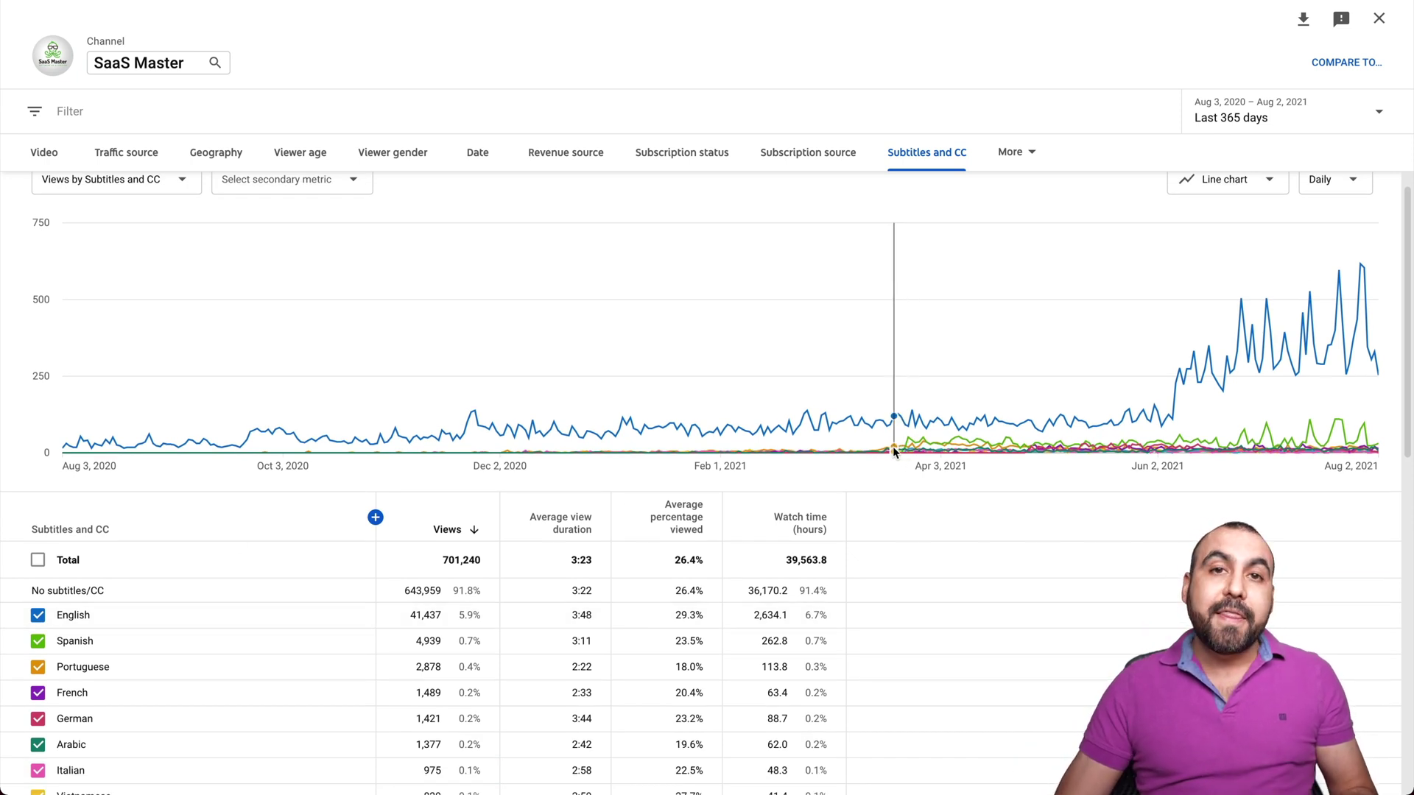
mouse_move(265, 441)
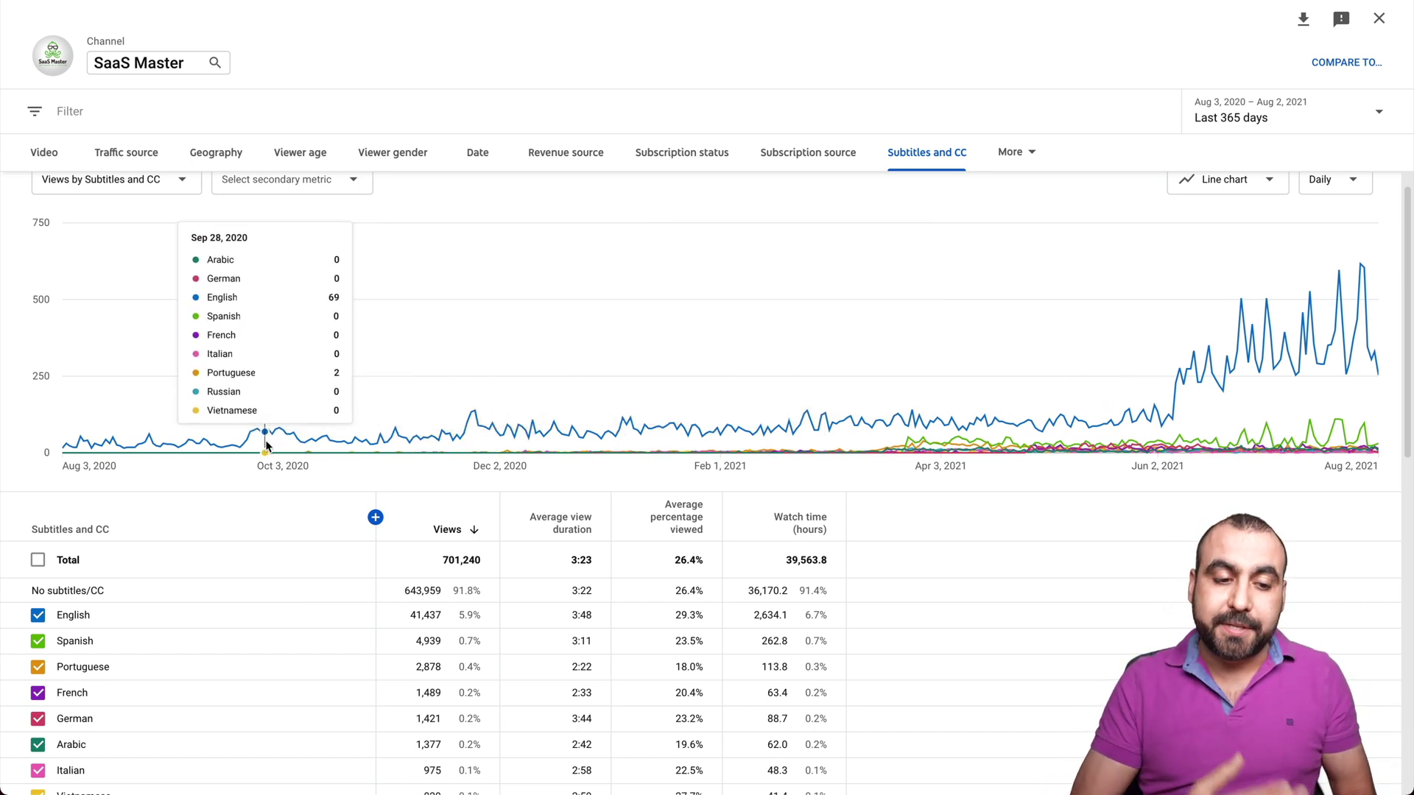
Untick English so only the other subtitle languages' views are charted
click(39, 614)
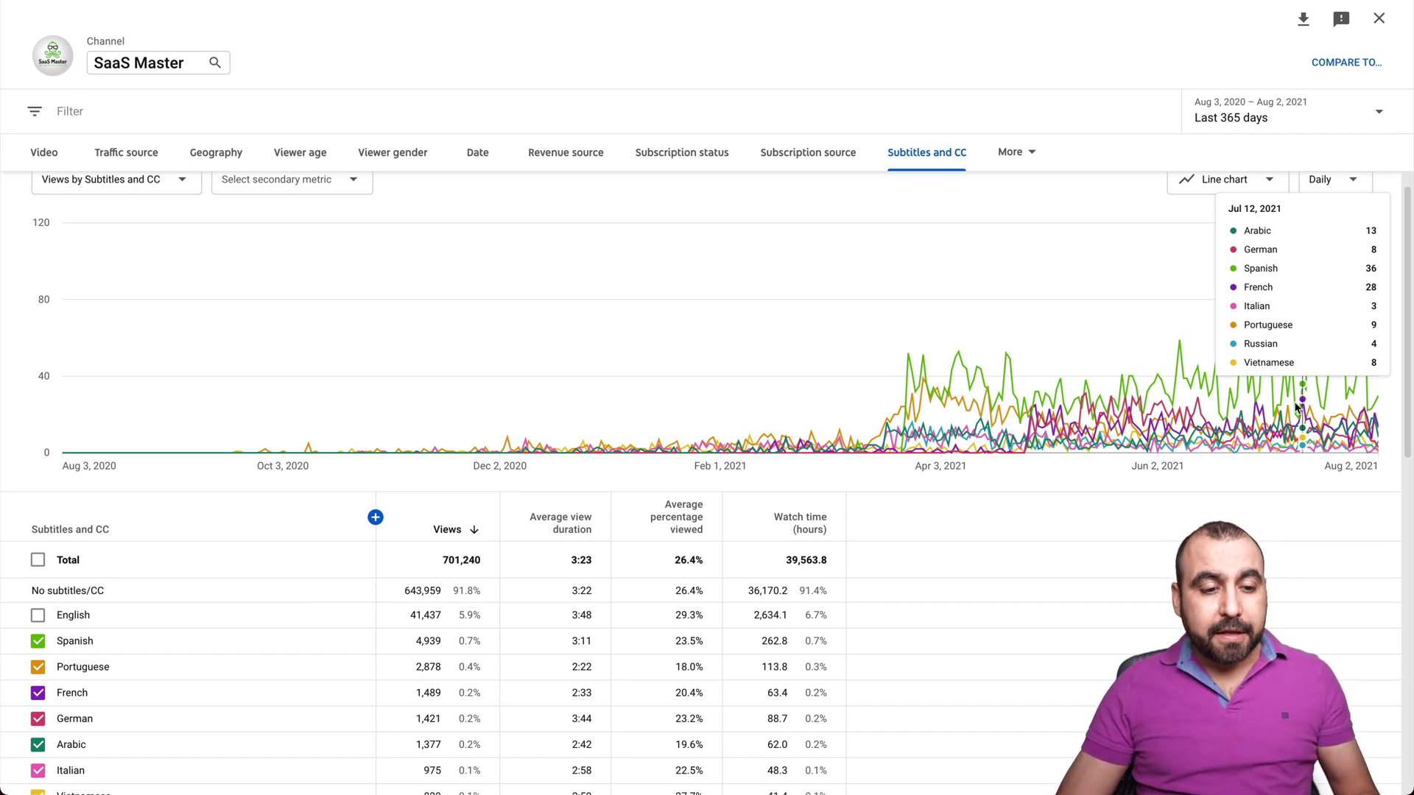
scroll(343, 566, down, 3)
scroll(343, 567, down, 5)
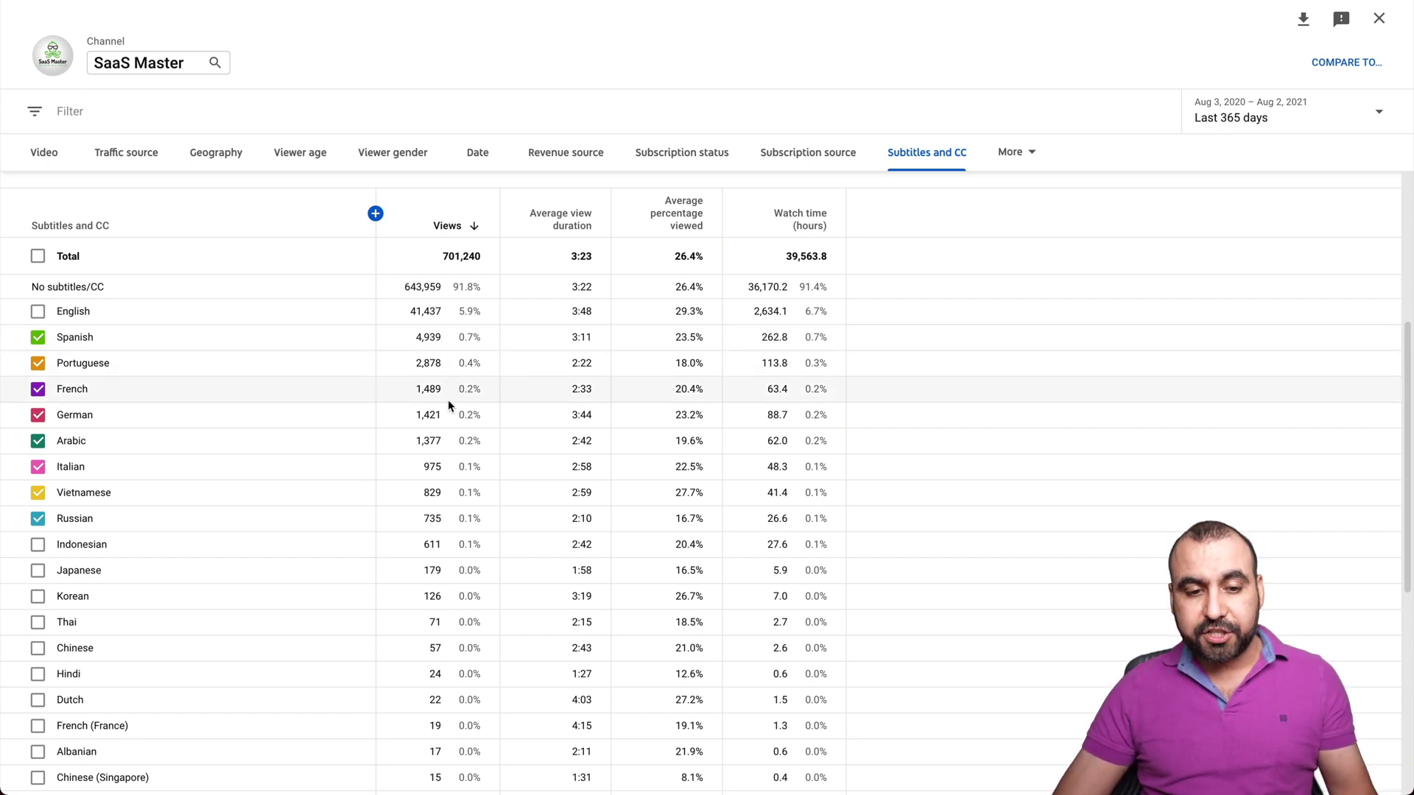
scroll(423, 504, down, 1)
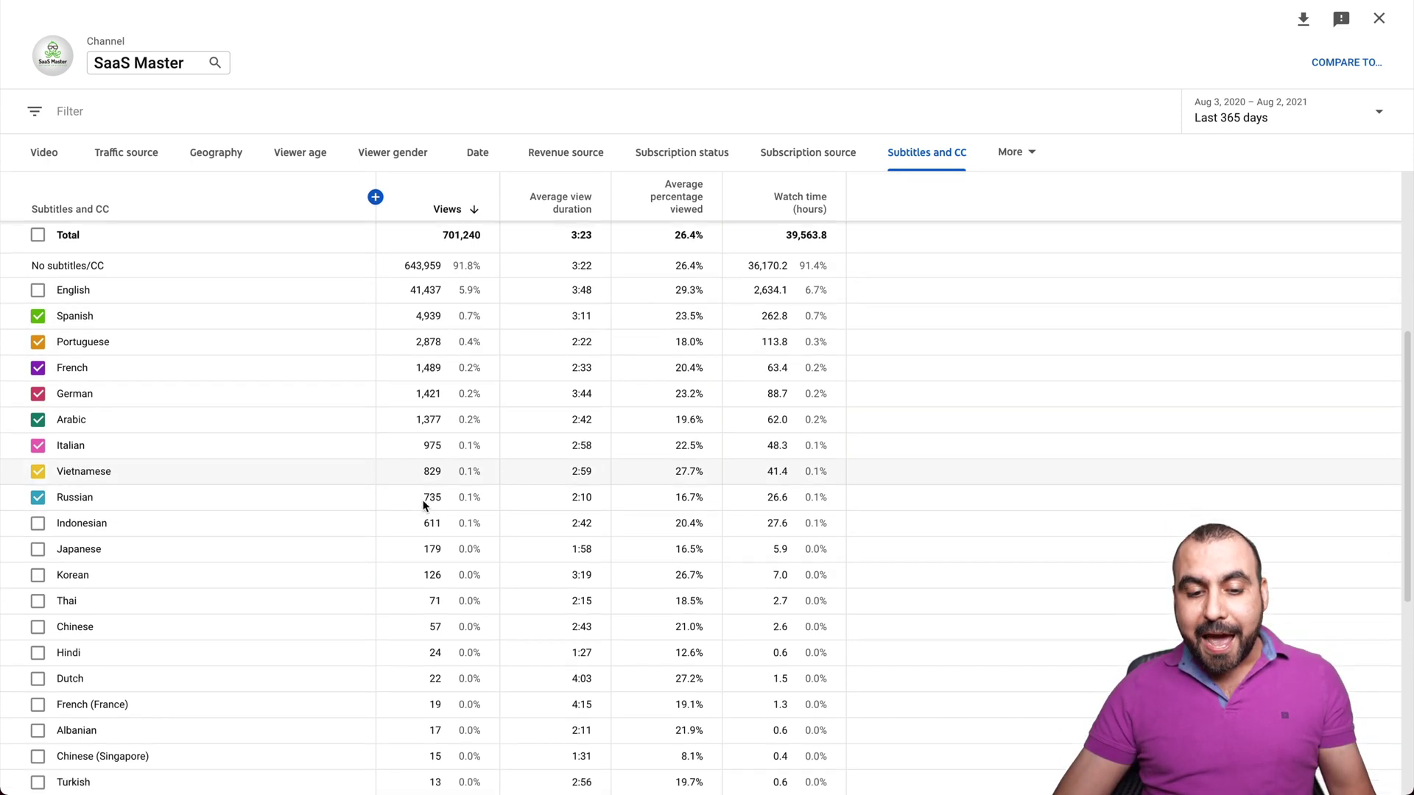
scroll(422, 505, down, 3)
scroll(423, 553, down, 1)
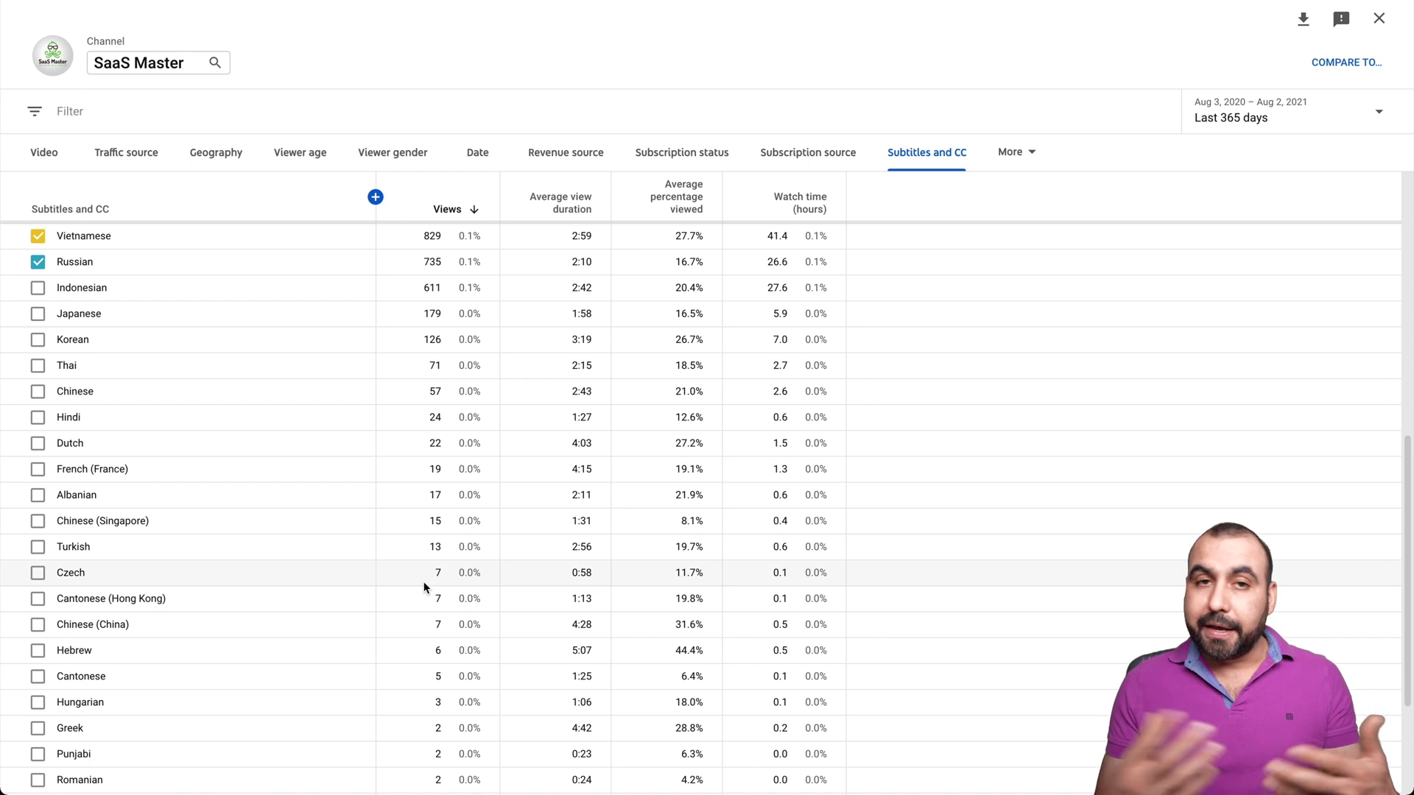
scroll(424, 588, up, 3)
scroll(423, 589, up, 3)
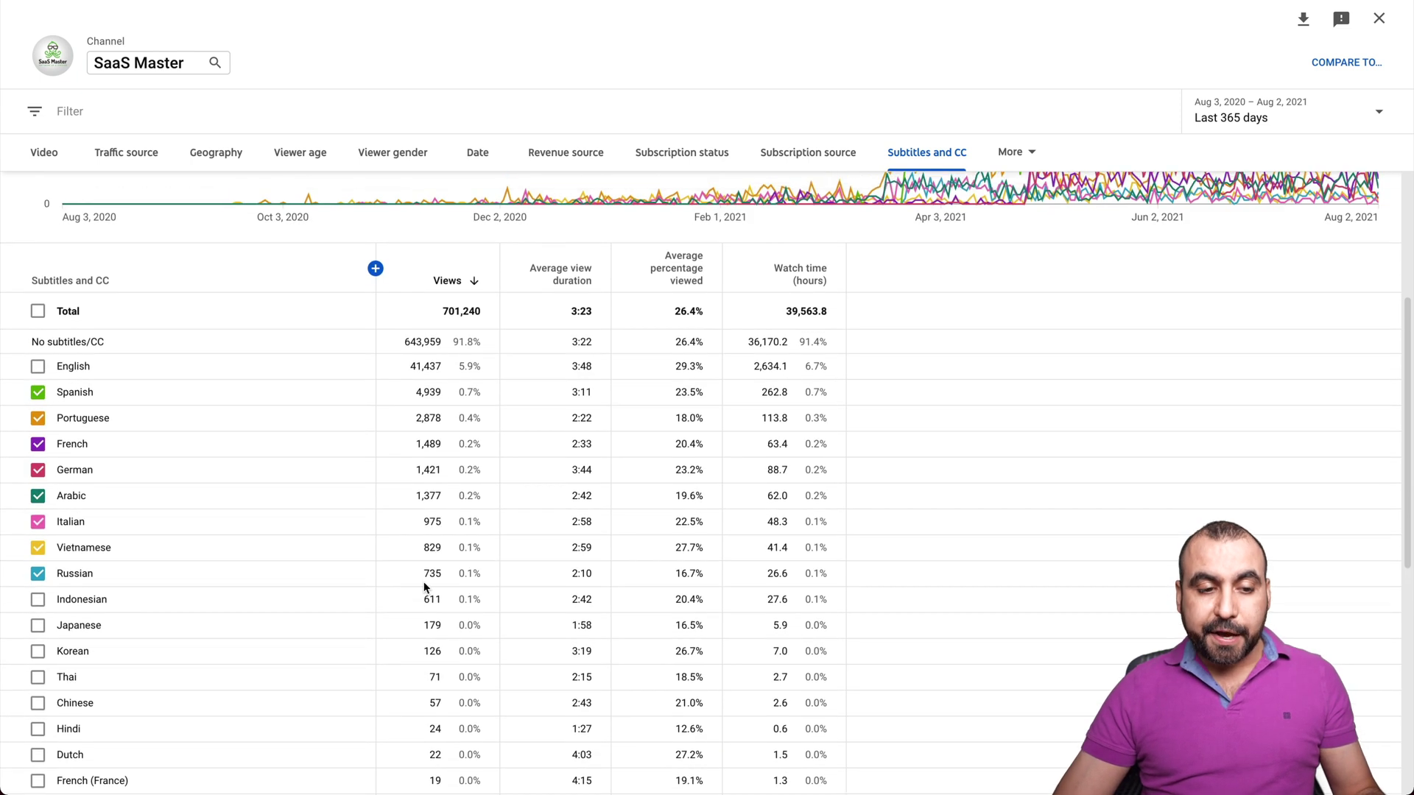
scroll(423, 589, up, 3)
scroll(423, 588, up, 2)
scroll(424, 588, up, 3)
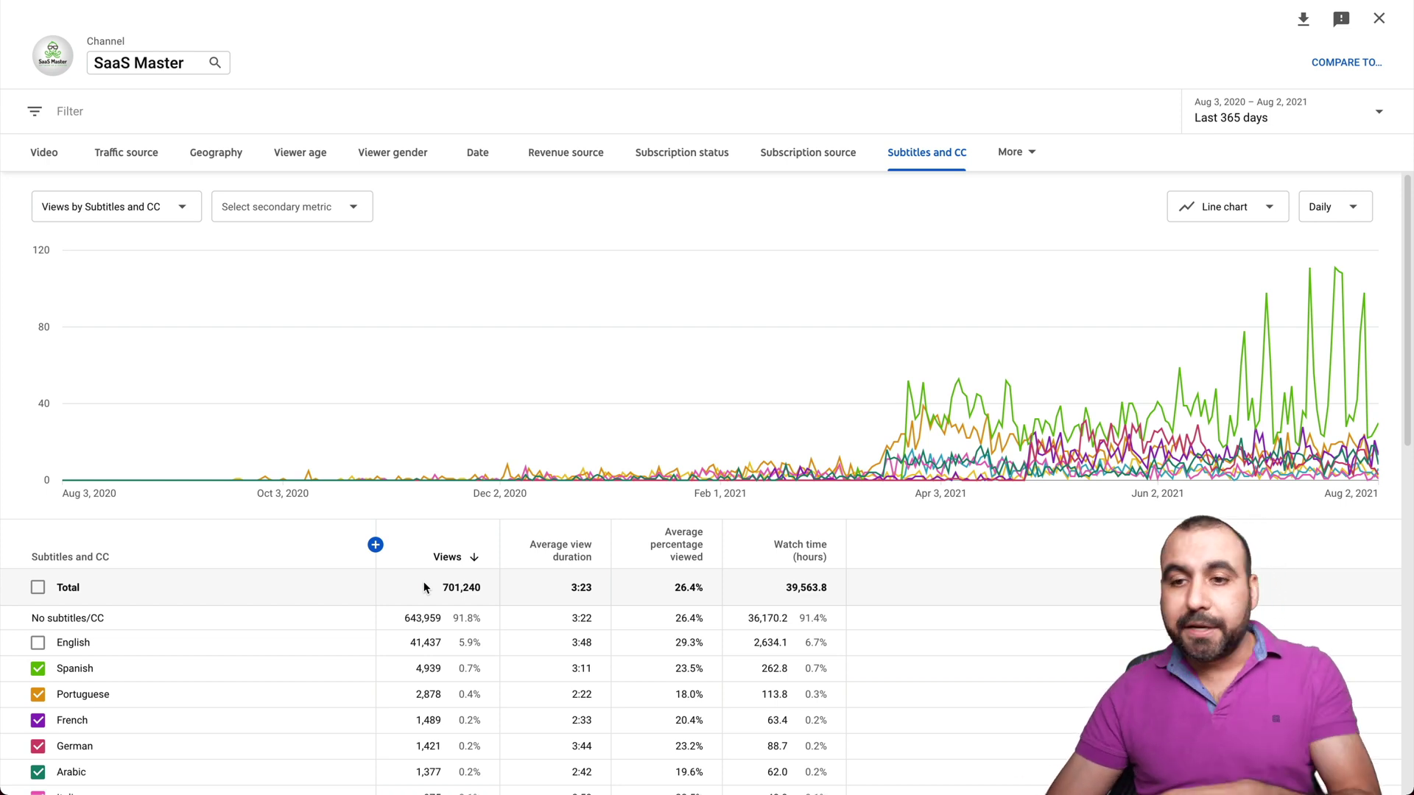
Leave analytics and duplicate the automatic English subtitles, overwriting the existing draft
click(1381, 18)
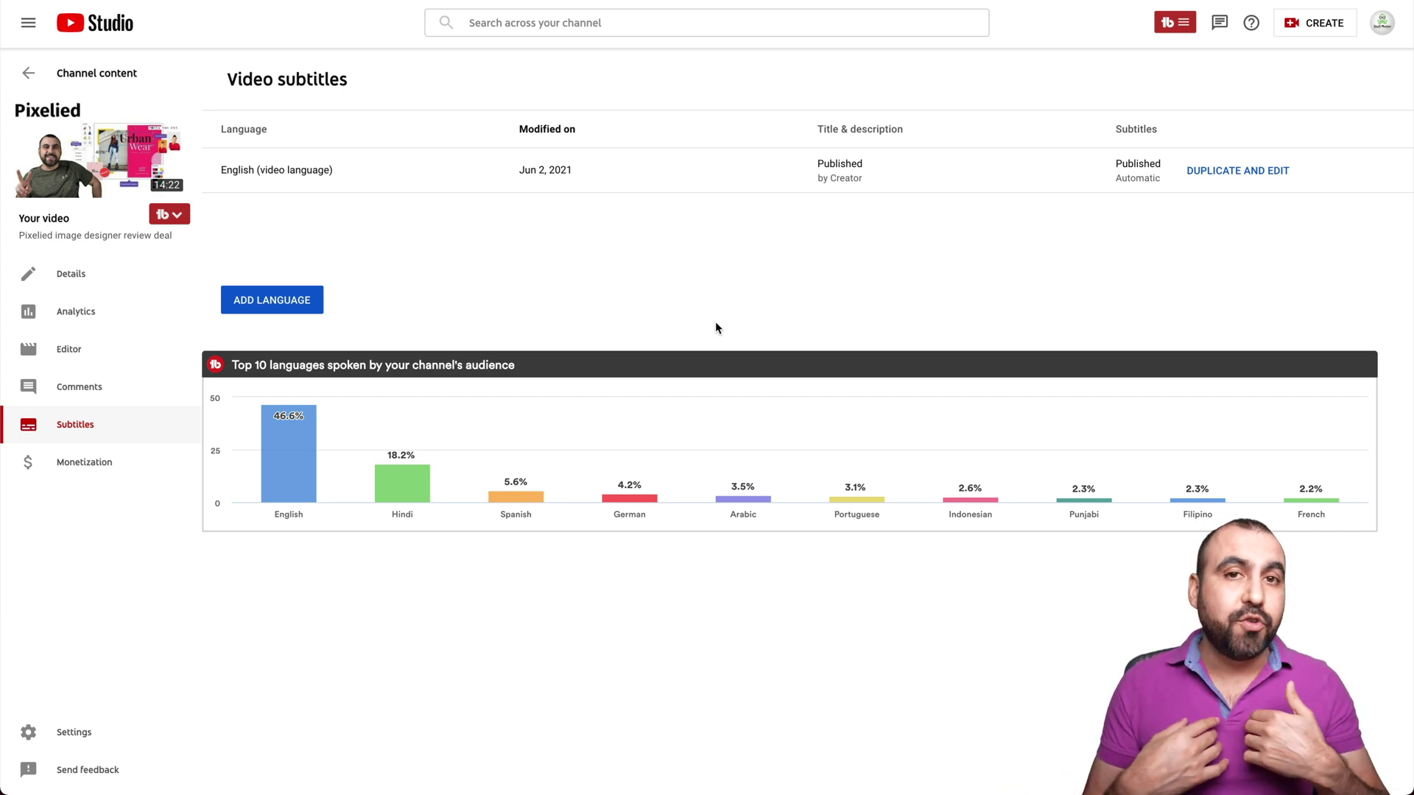
mouse_move(1055, 170)
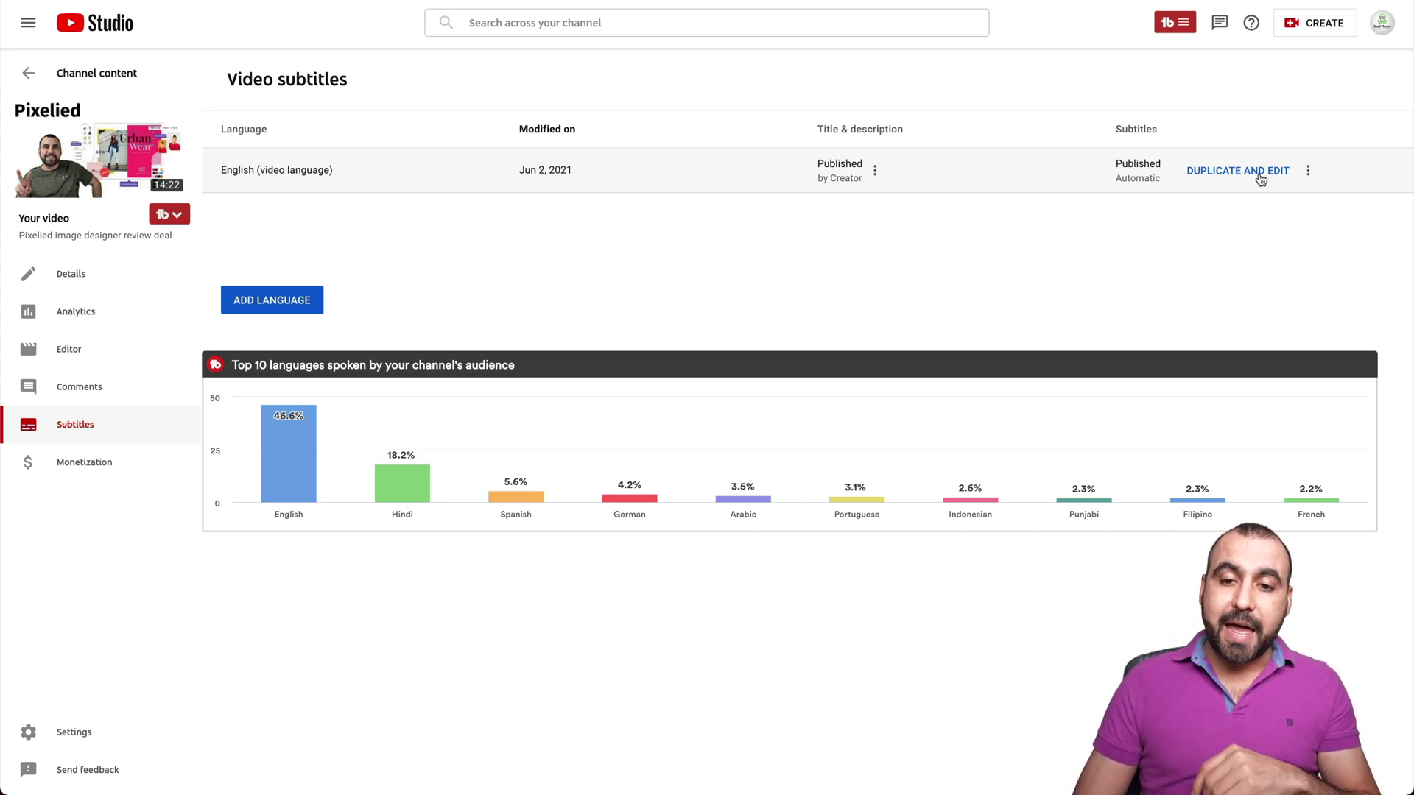
click(1260, 177)
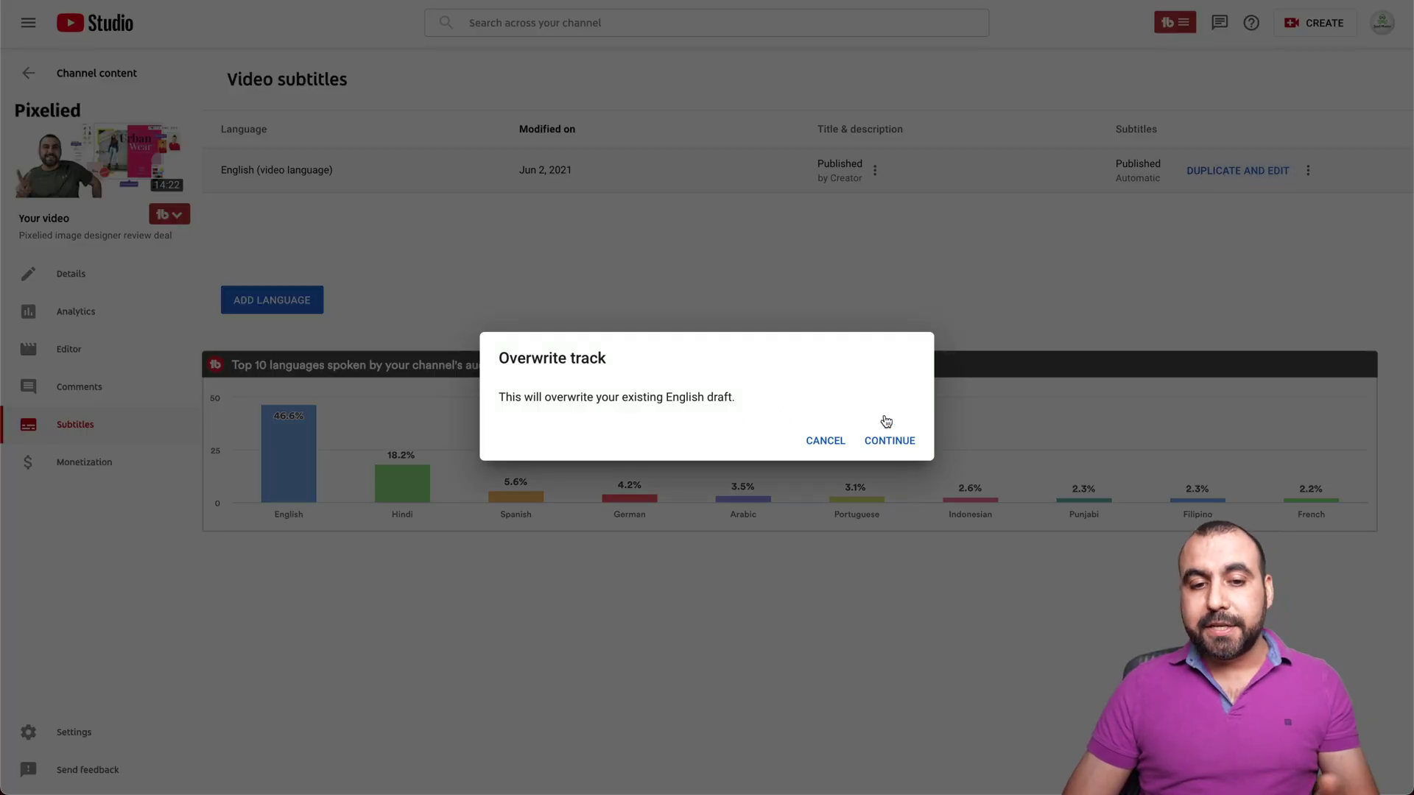
click(888, 440)
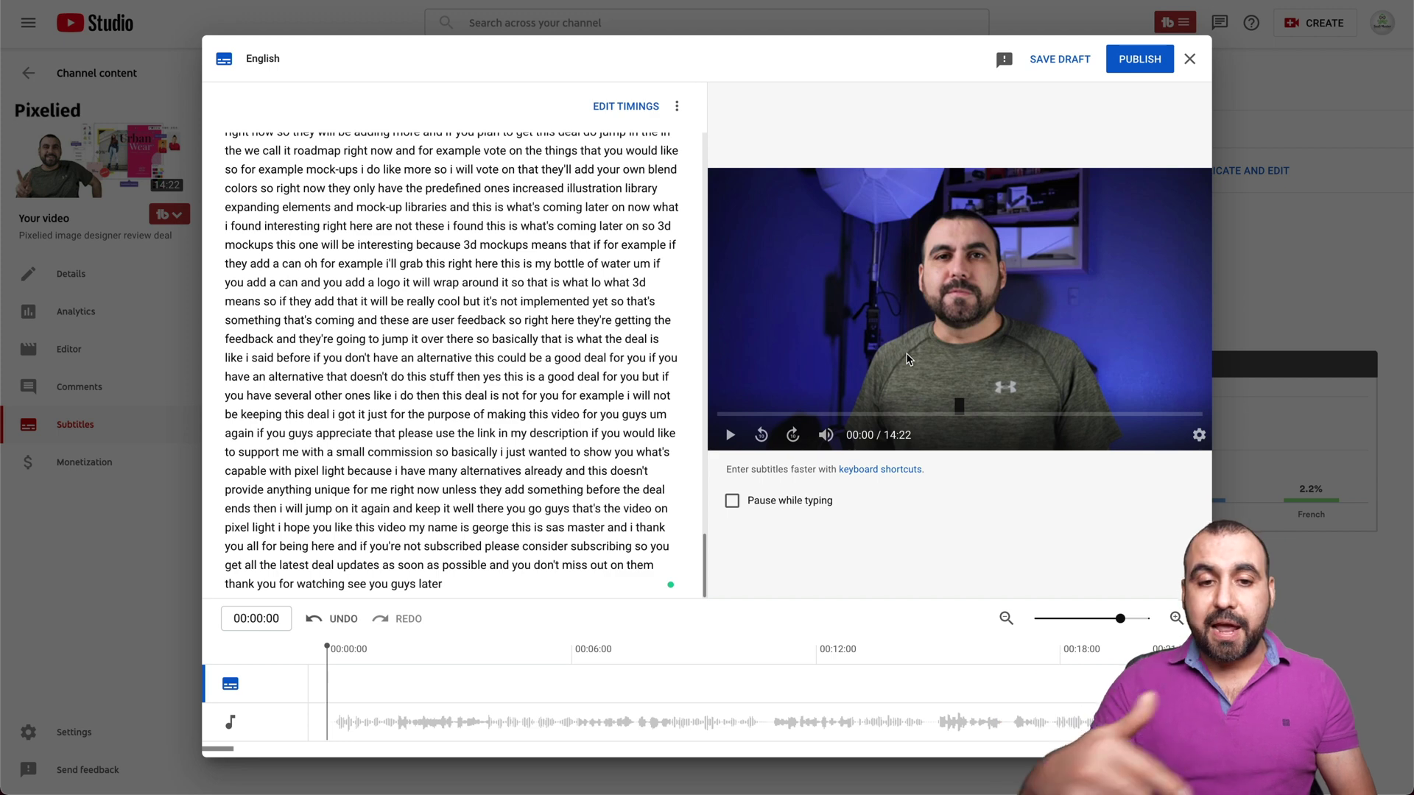
scroll(589, 273, up, 10)
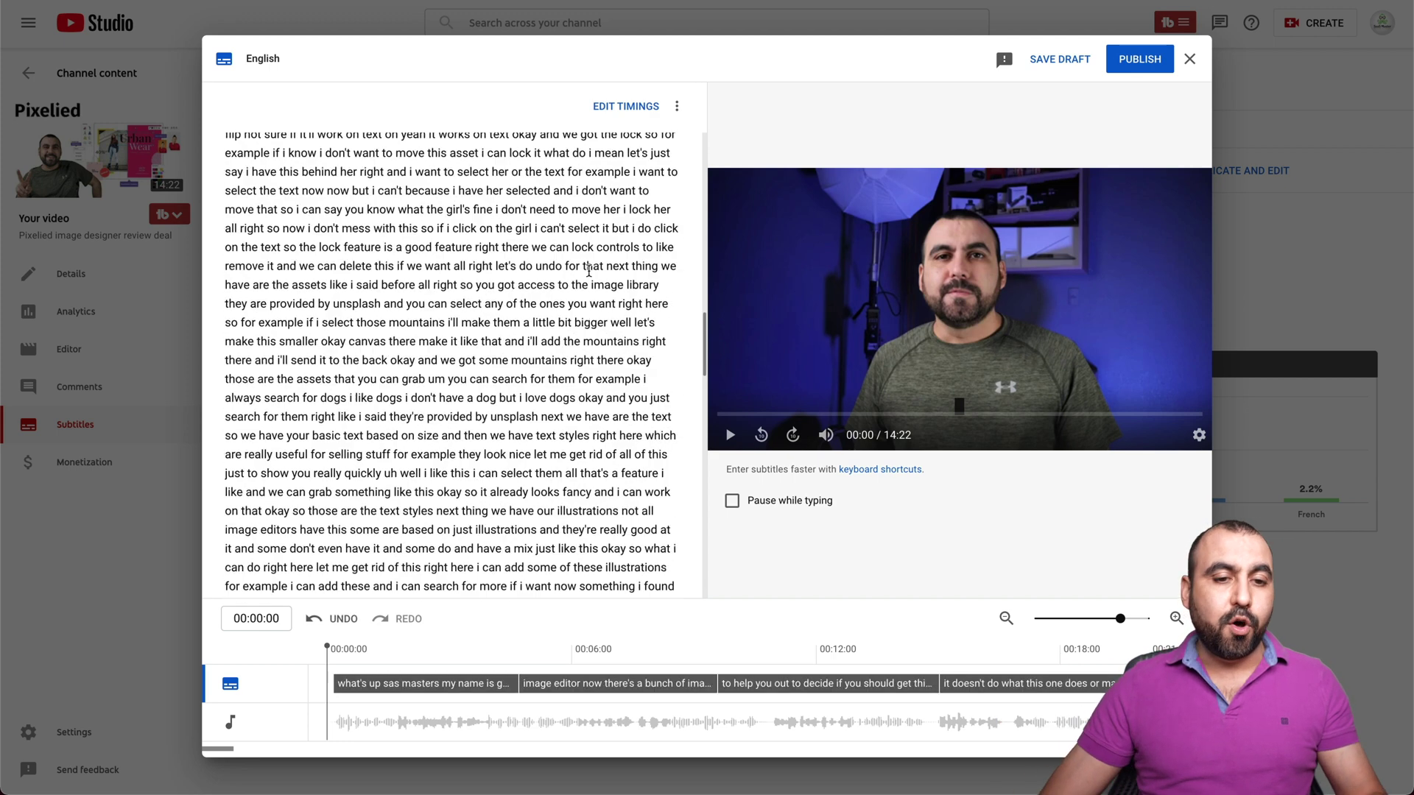
scroll(589, 271, up, 10)
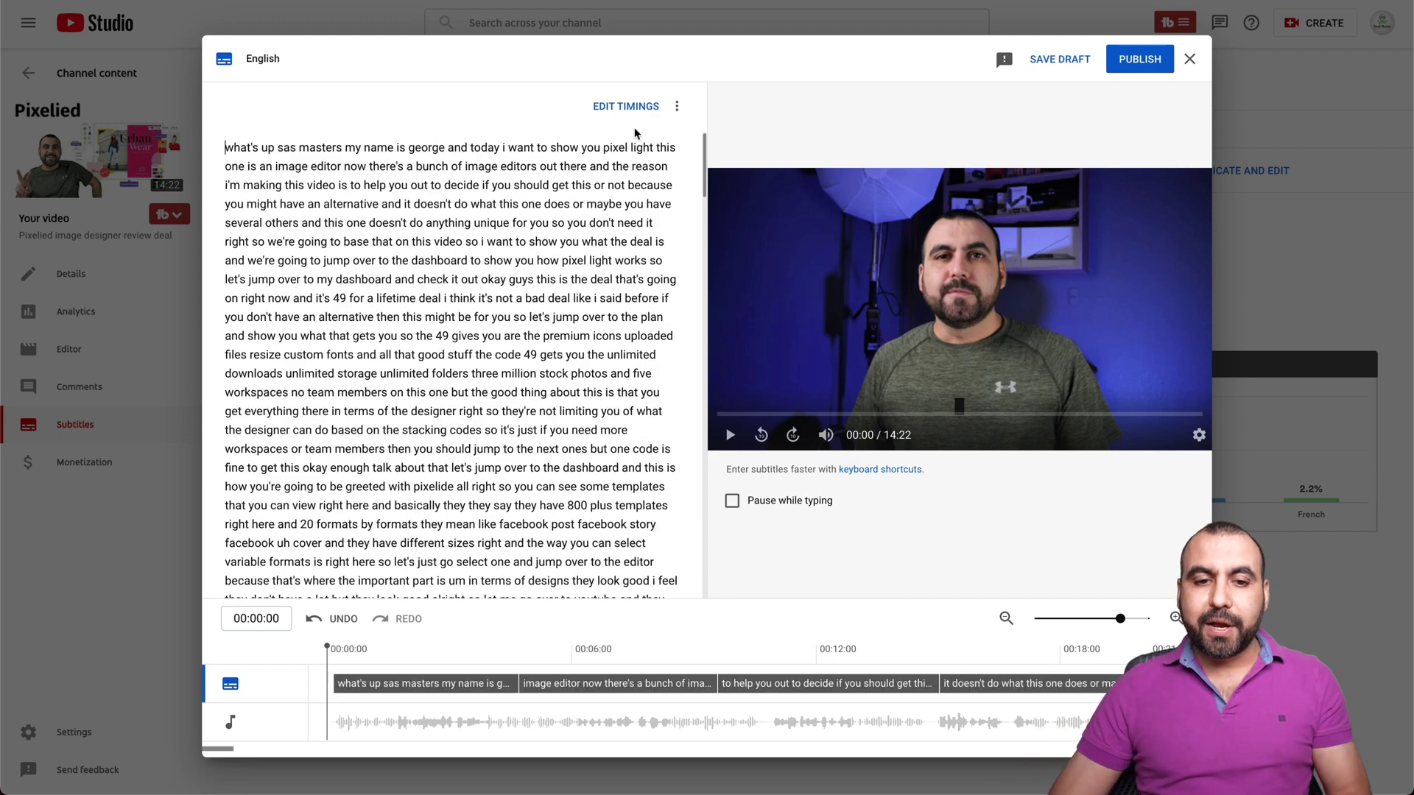
Switch the copy to timed-caption editing and begin on the first caption
click(626, 106)
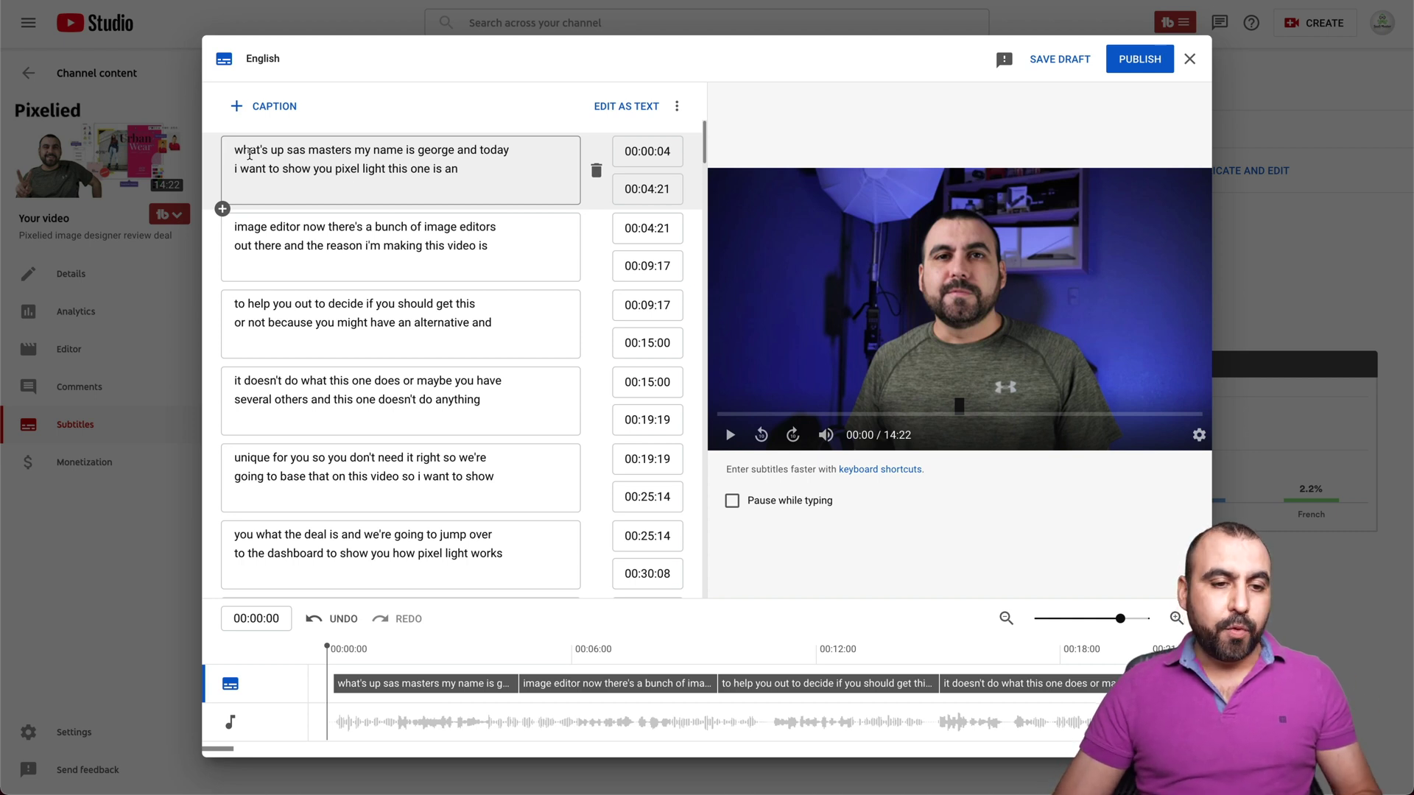
click(305, 152)
Fix the first caption's misspelled 'sas', lowercase 'masters' and lowercase 'i' capitalization
double_click(296, 150)
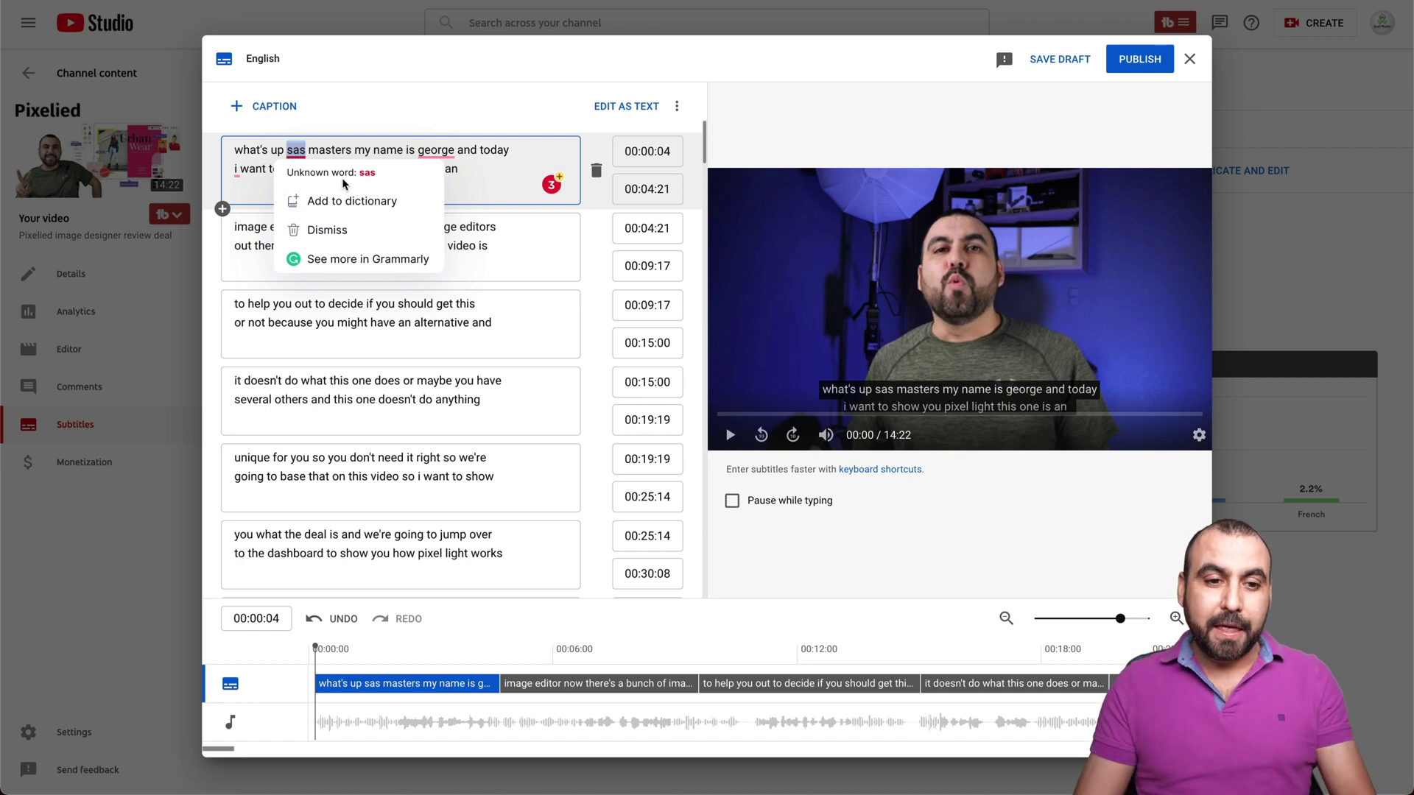
text(SaaS)
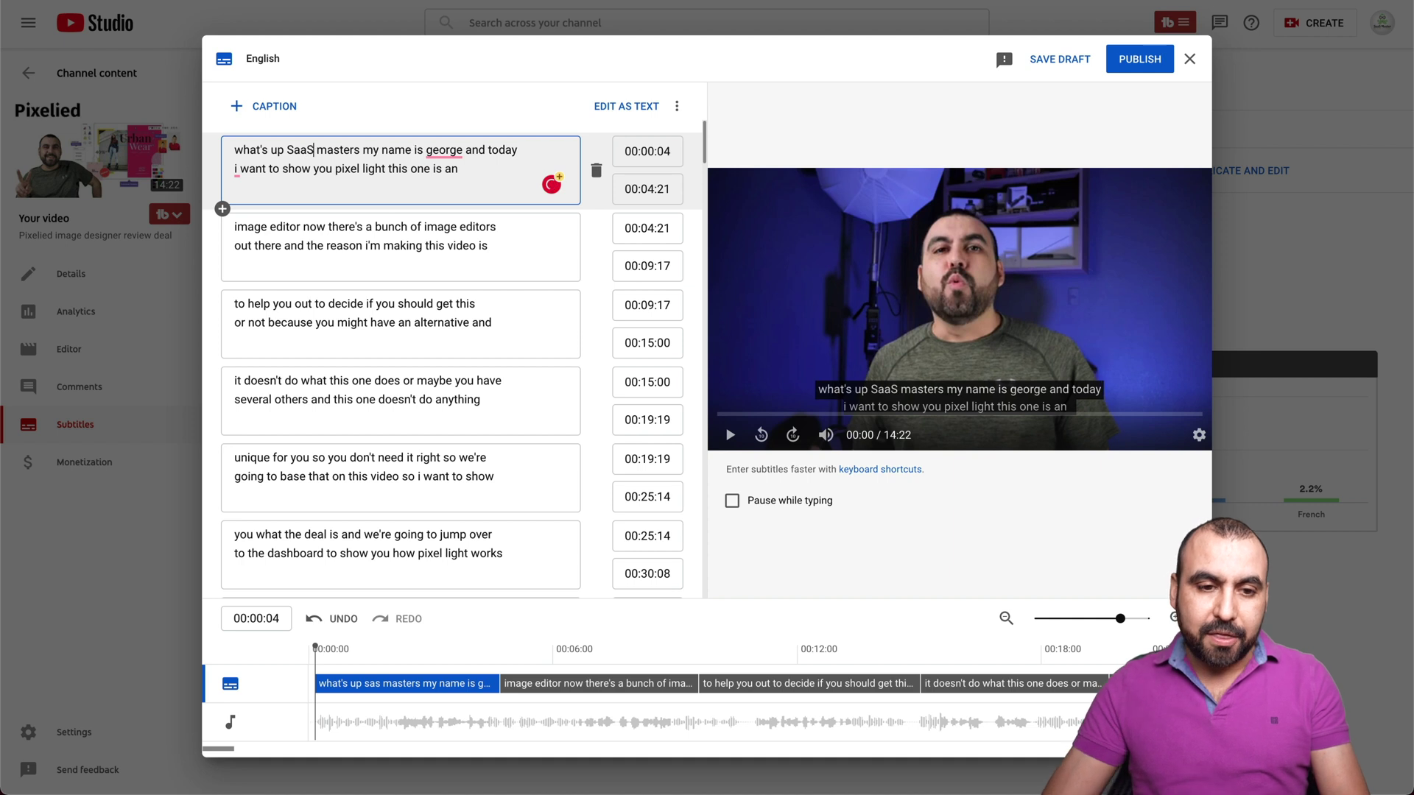
key(Delete)
text(M)
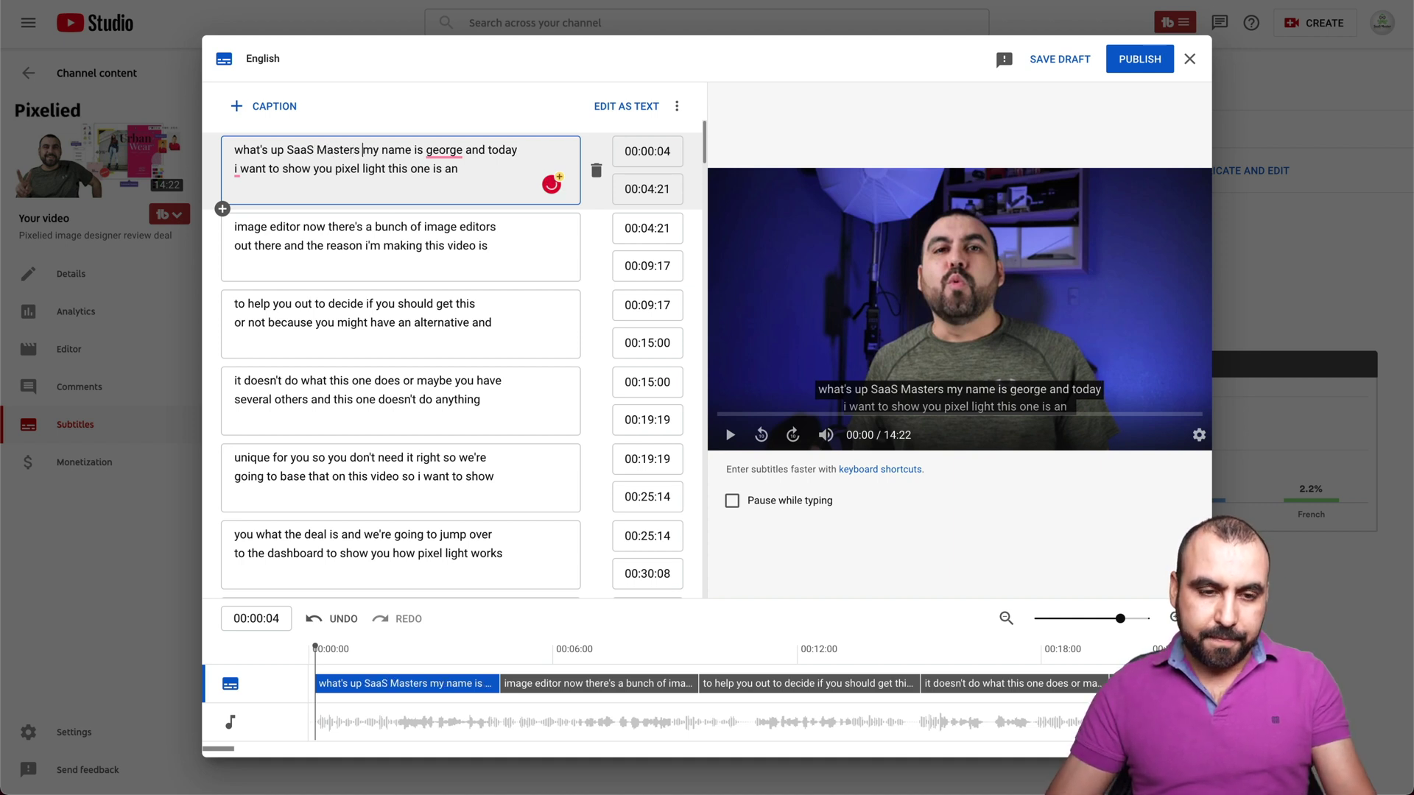
text(!)
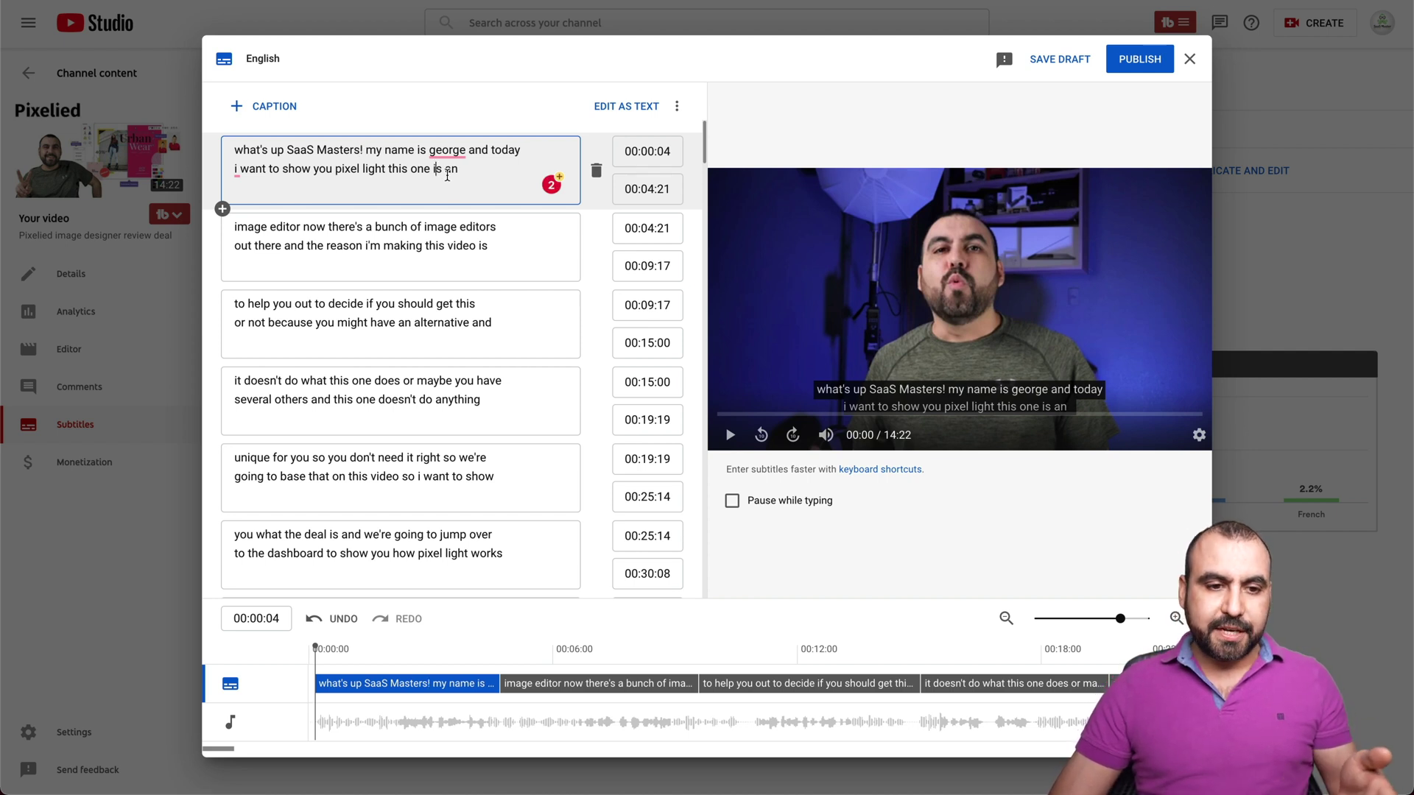
click(236, 167)
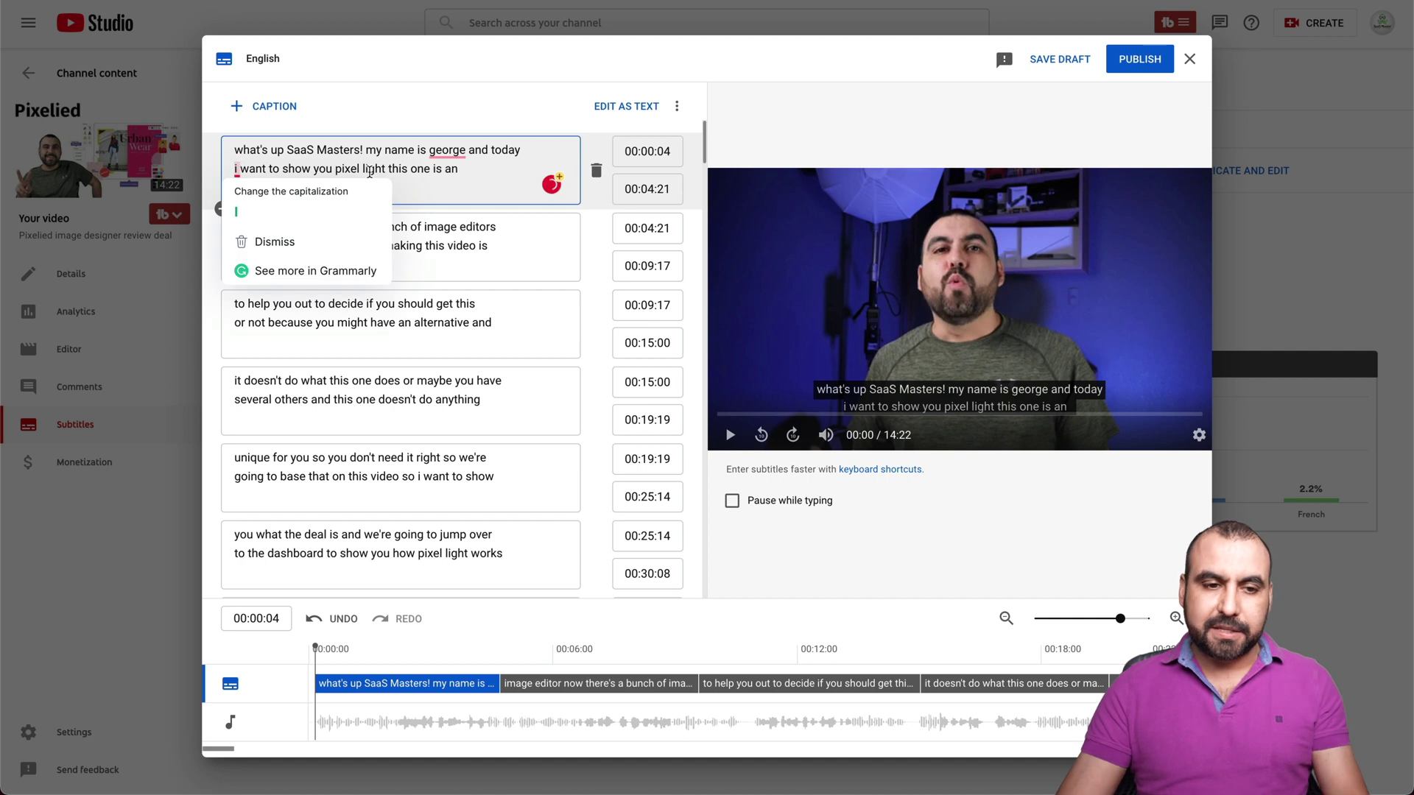
key(Delete)
key(BackSpace)
text(I)
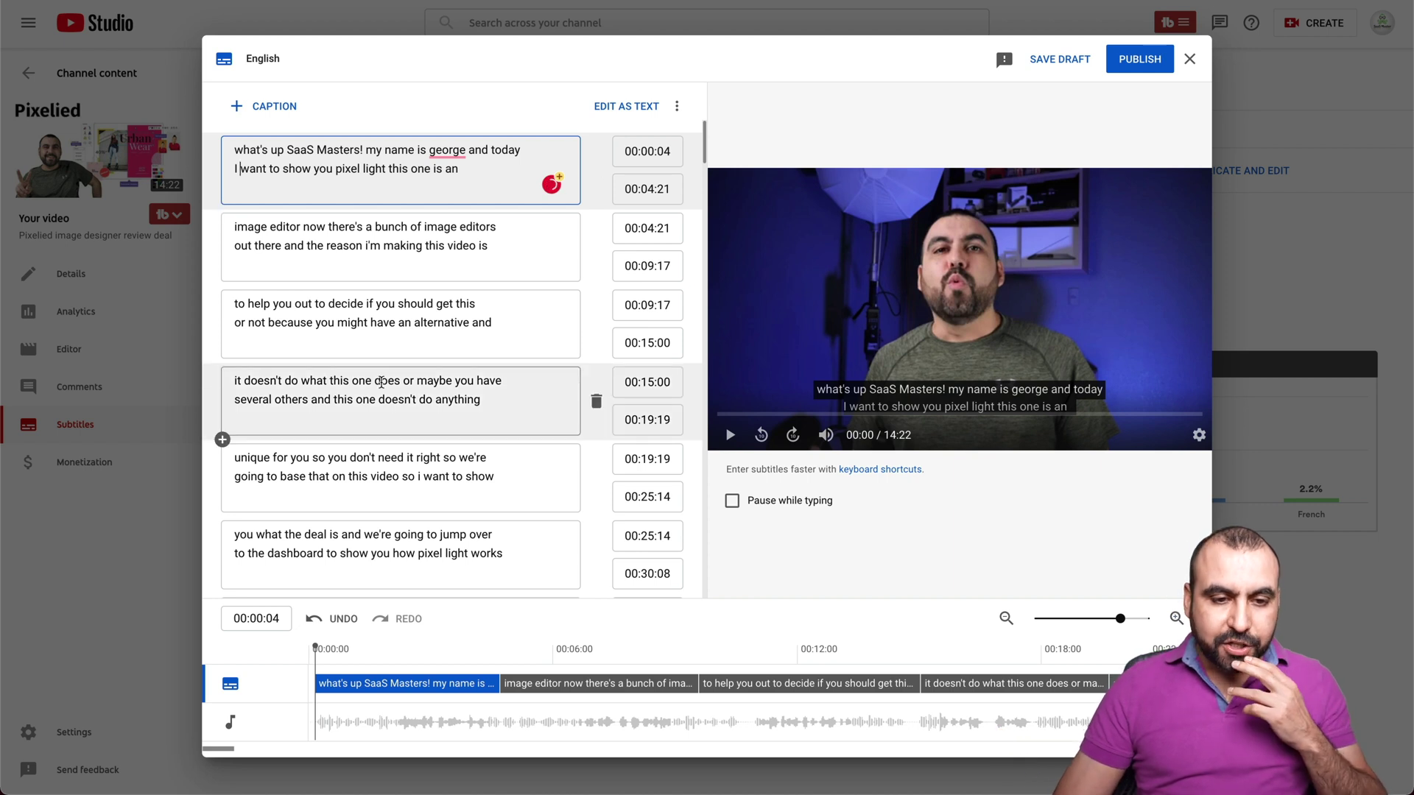
scroll(379, 385, down, 1)
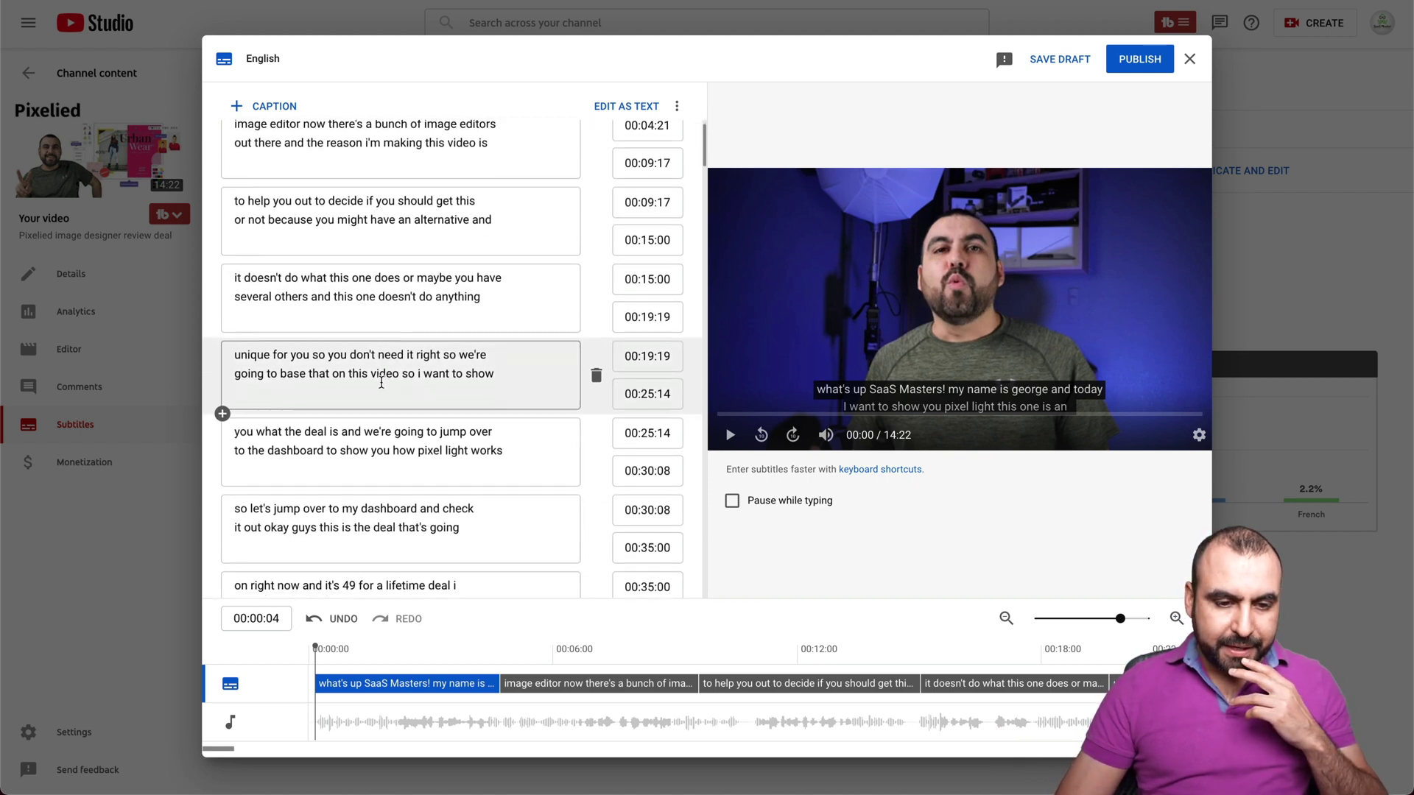
scroll(380, 385, down, 1)
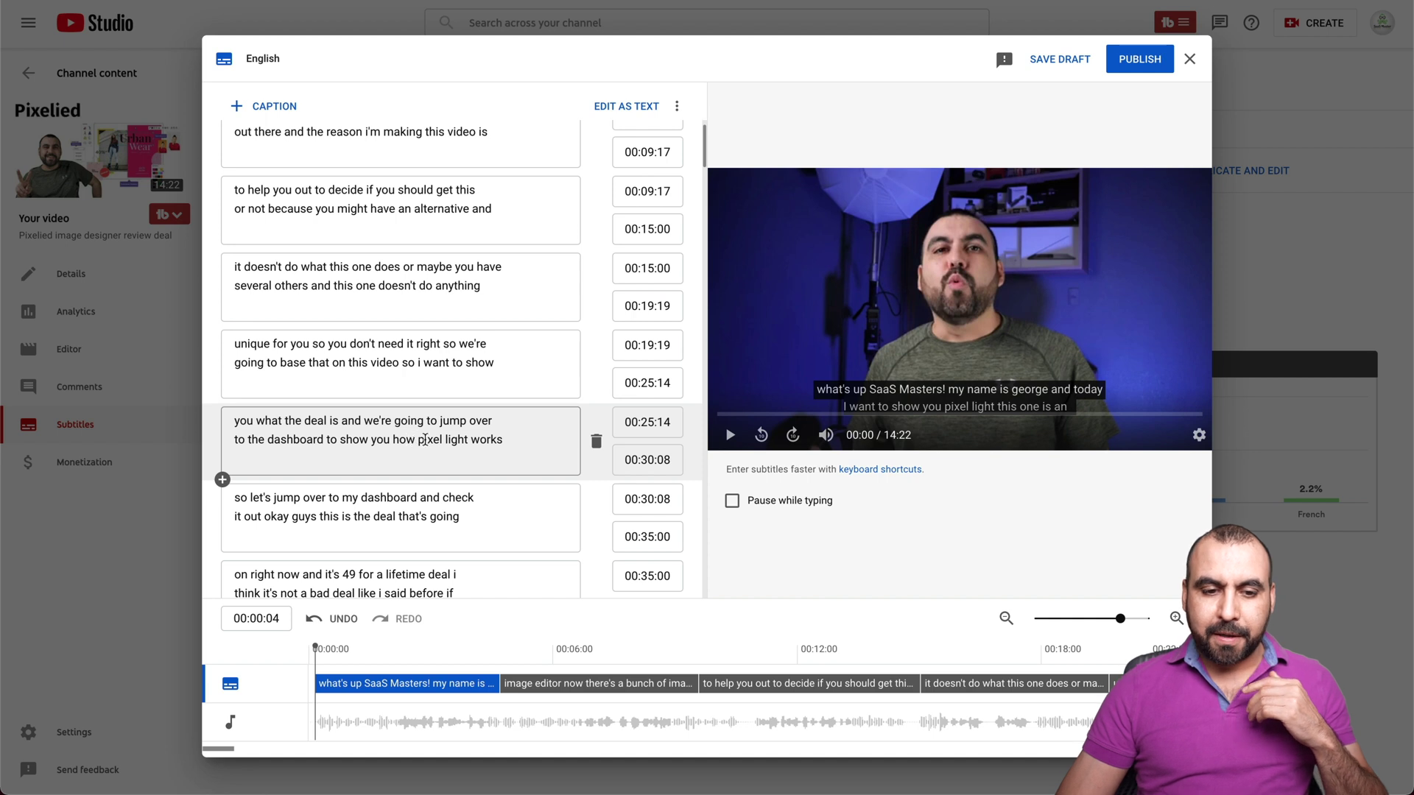
Check the phrase 'pixel light' in a later caption without changing it
drag(418, 439, 467, 439)
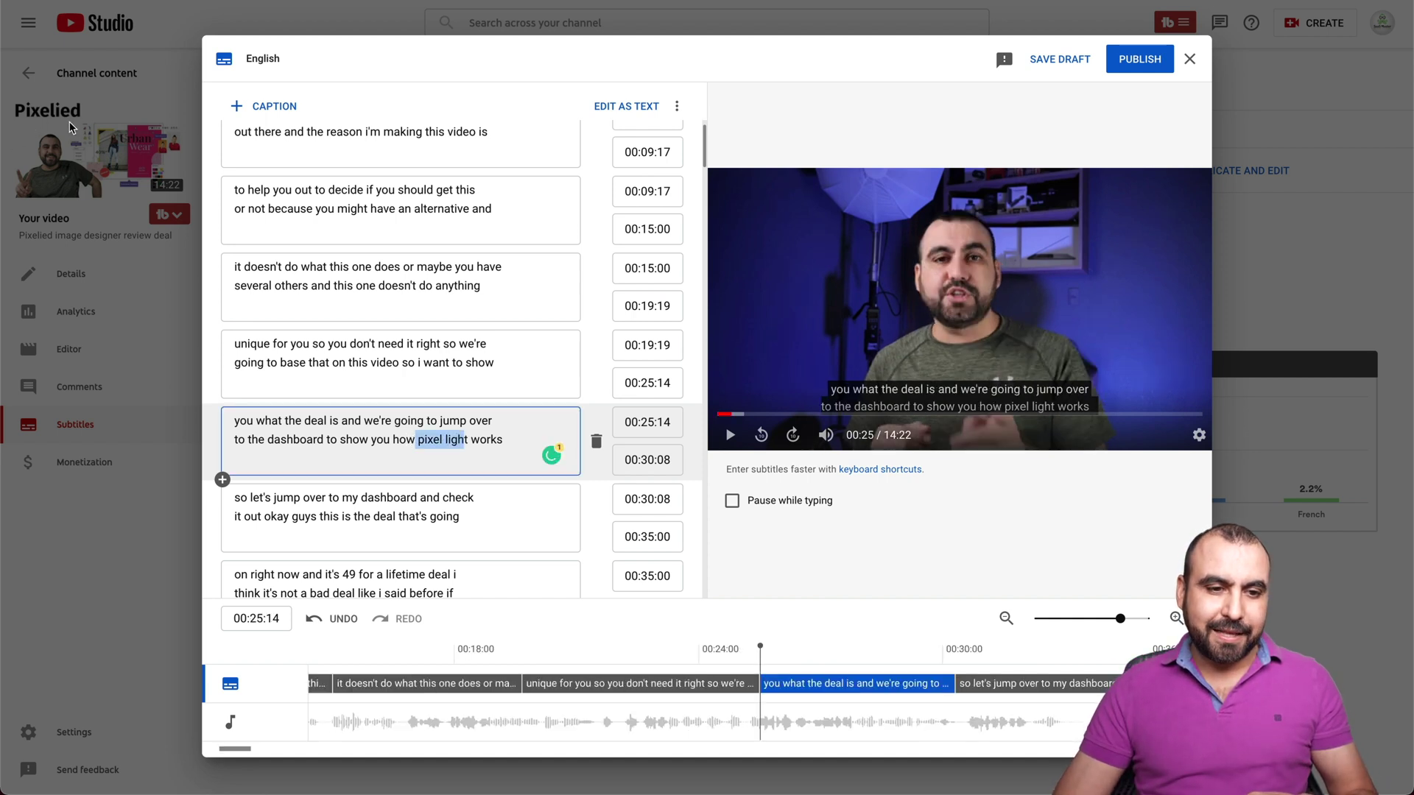
click(458, 453)
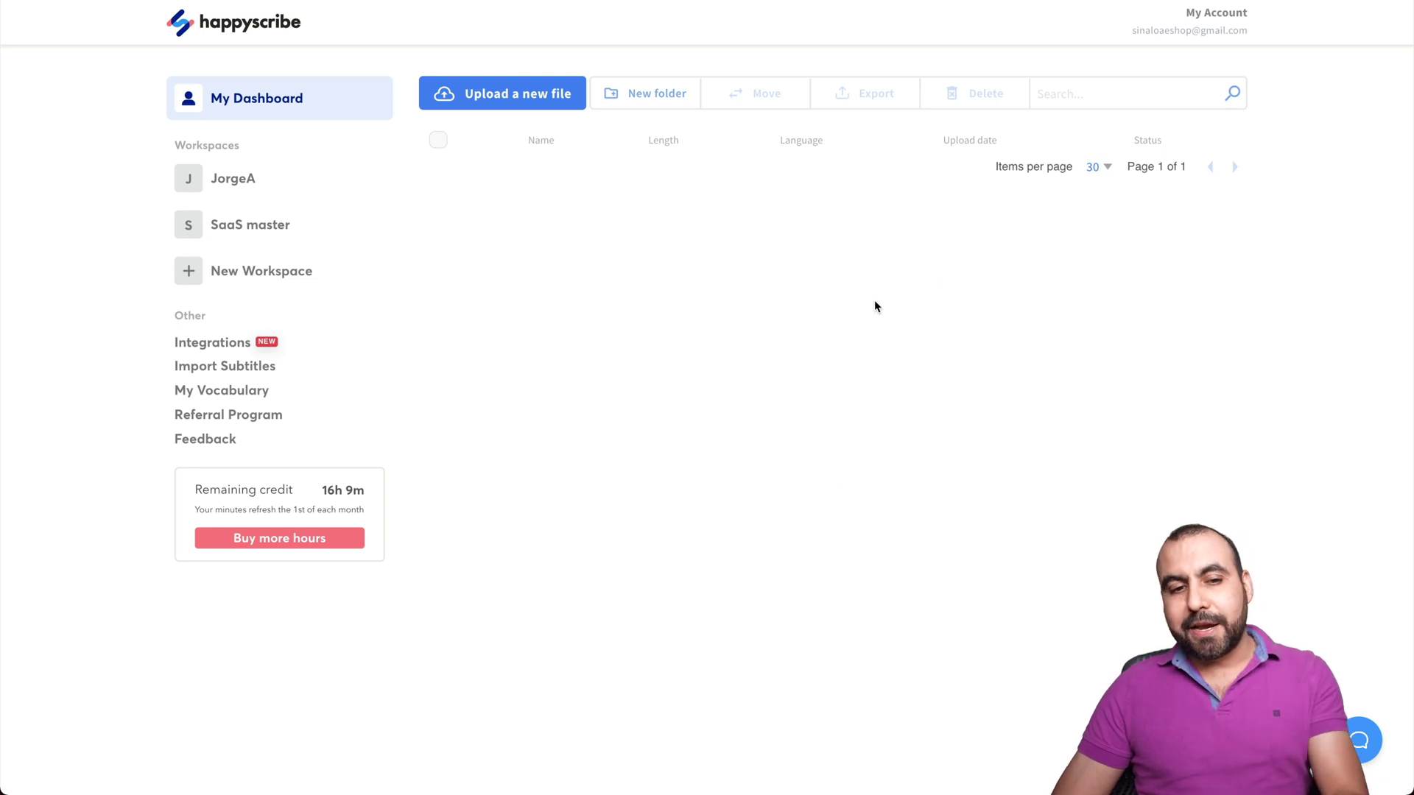
In the SaaS master workspace, play the Wideo transcript from 'SaaS Masters!' and jump to subtitle 05
click(277, 229)
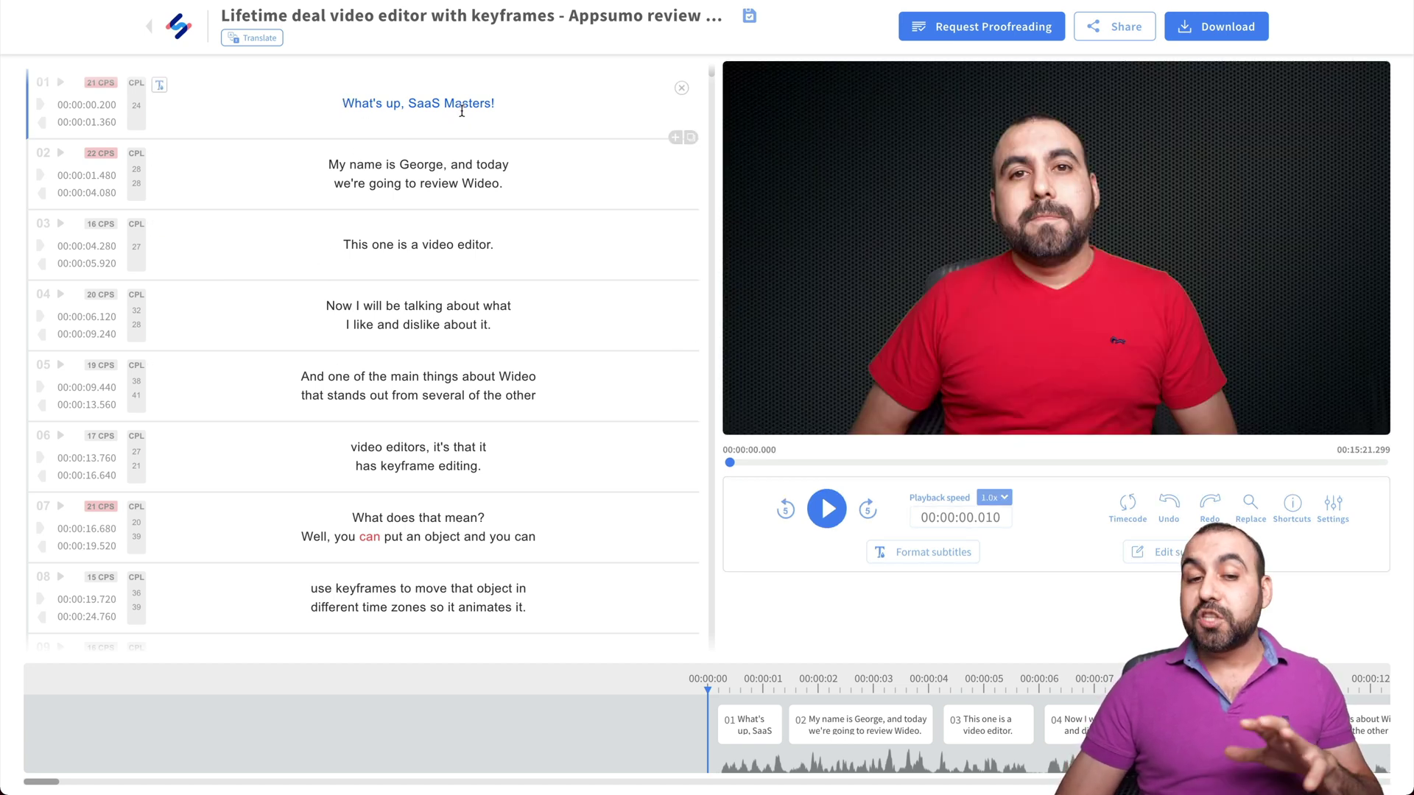
drag(409, 104, 501, 104)
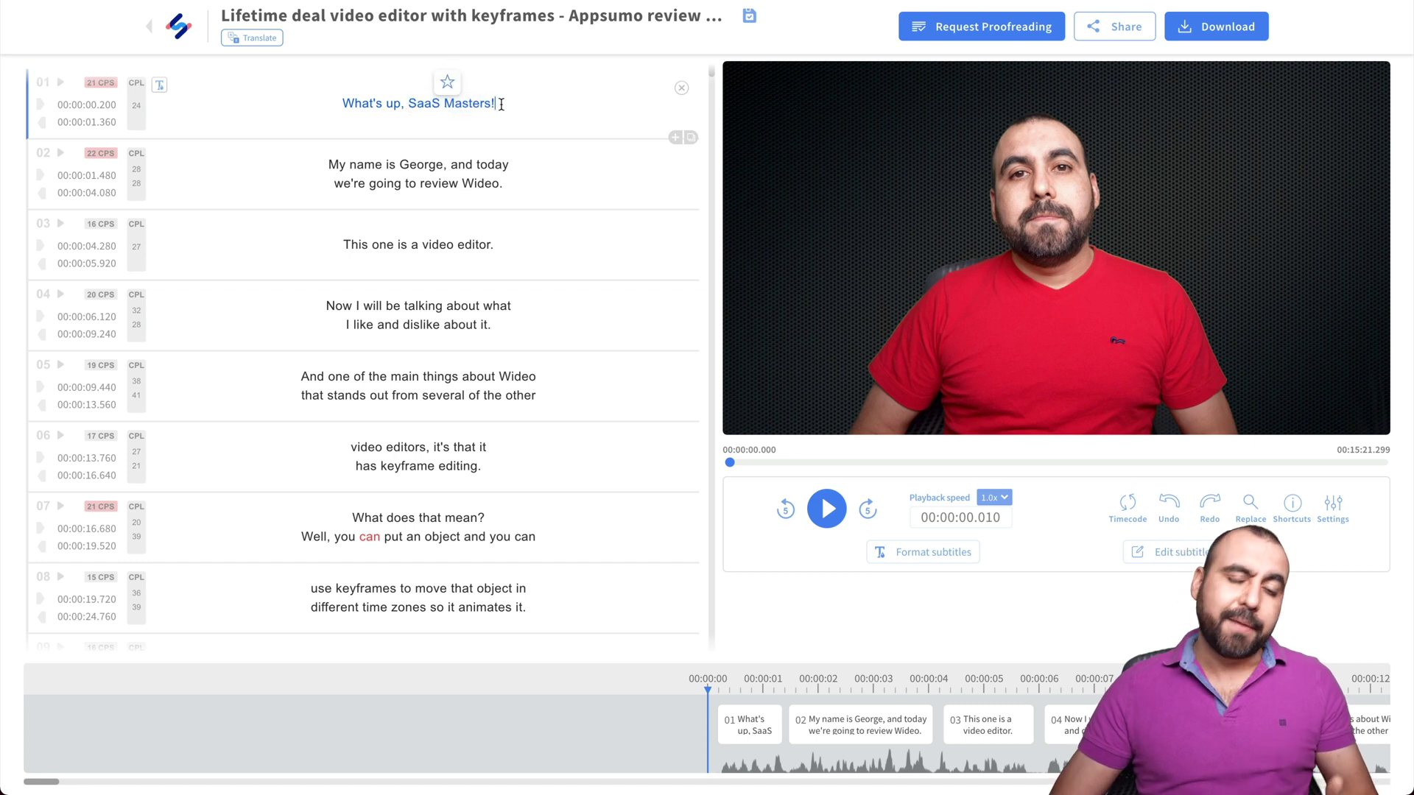
key(space)
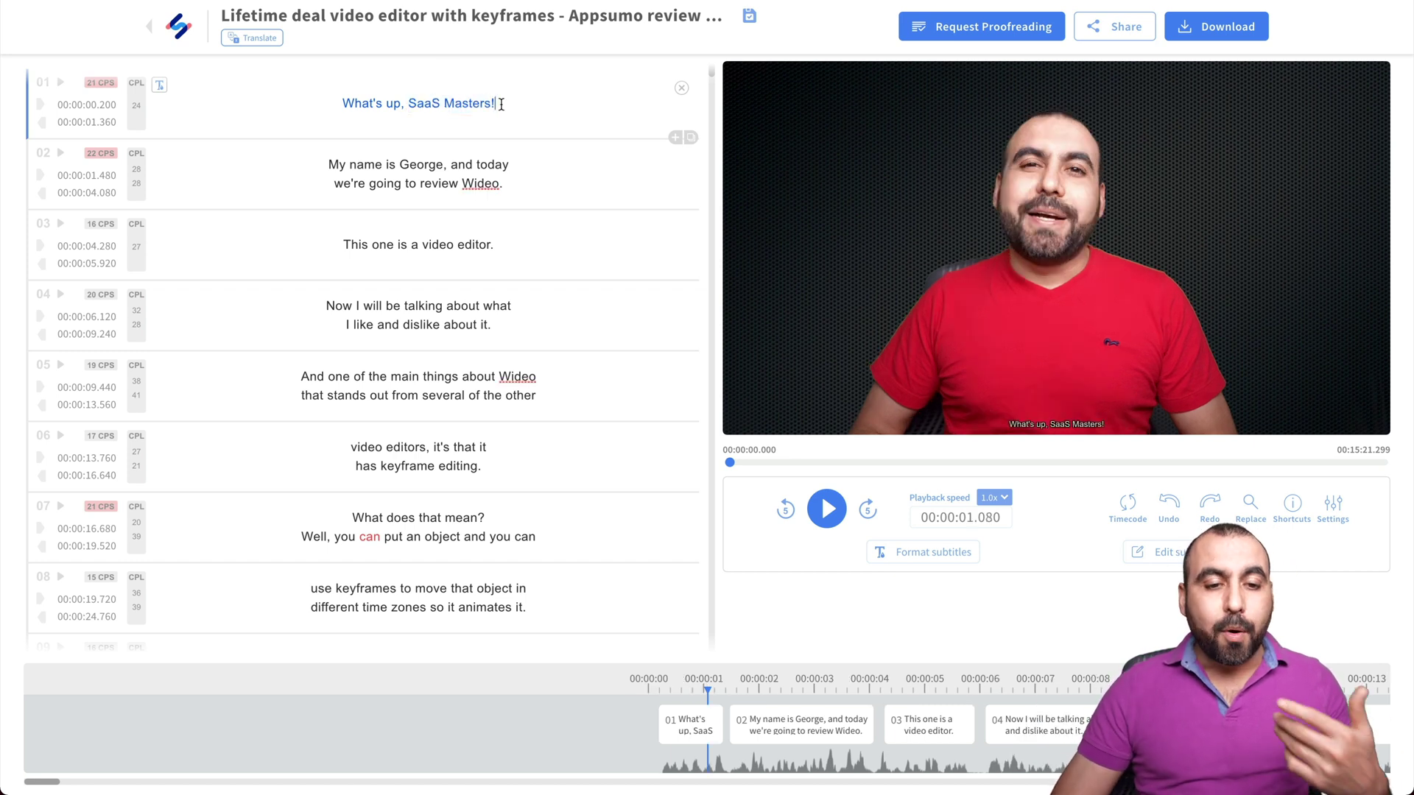
scroll(502, 103, down, 2)
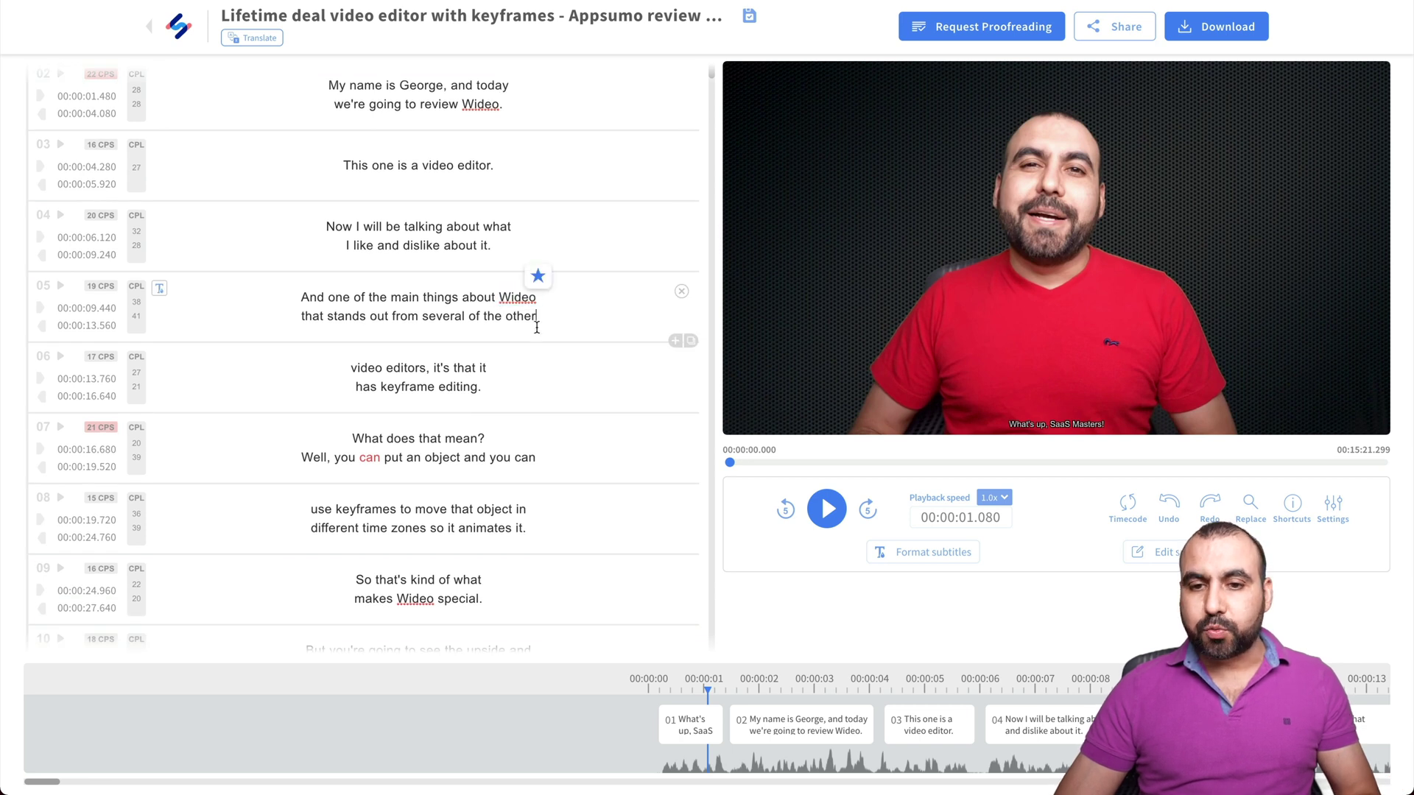
click(538, 320)
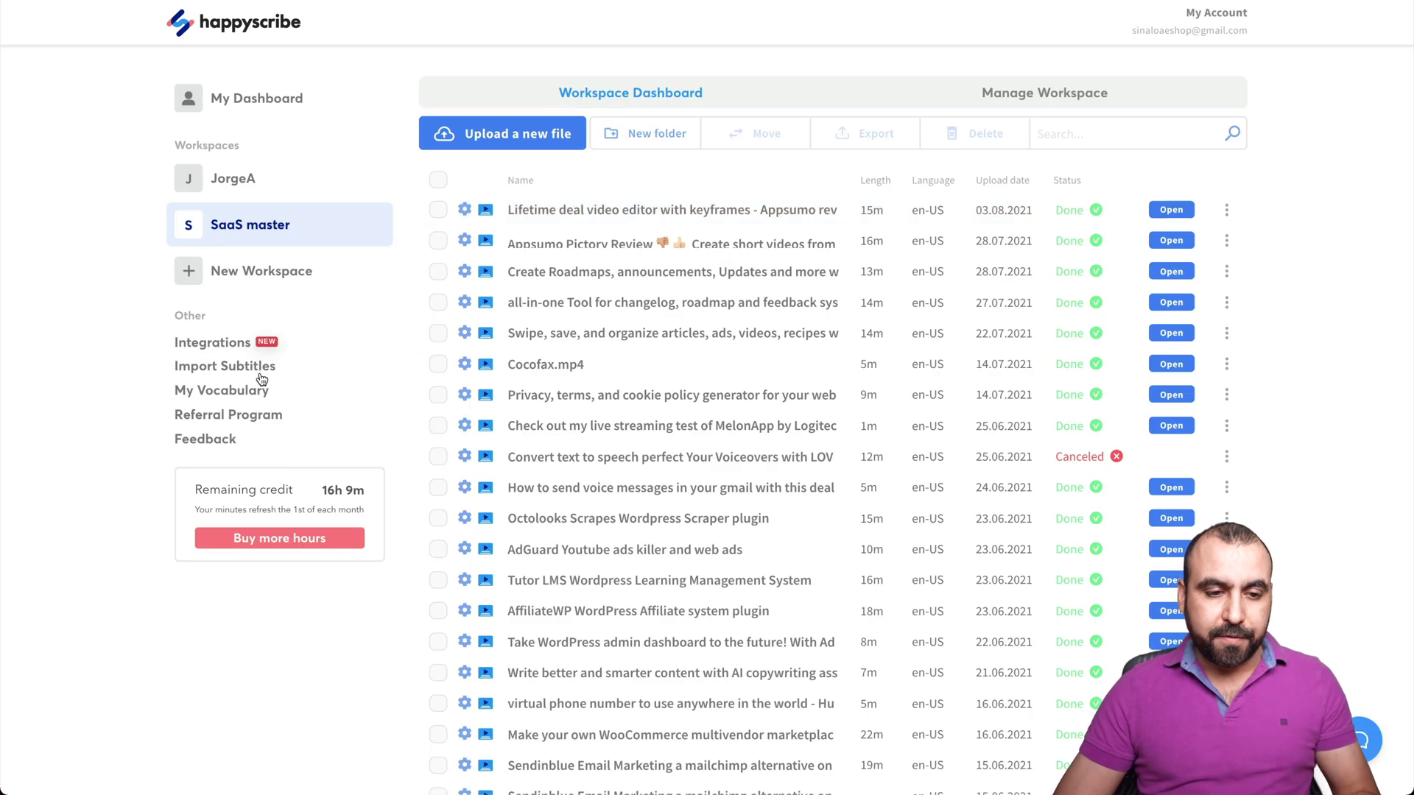
Browse the custom vocabulary, checking terms like AppSumo, Cocofax, Calendly and TikTok
click(237, 389)
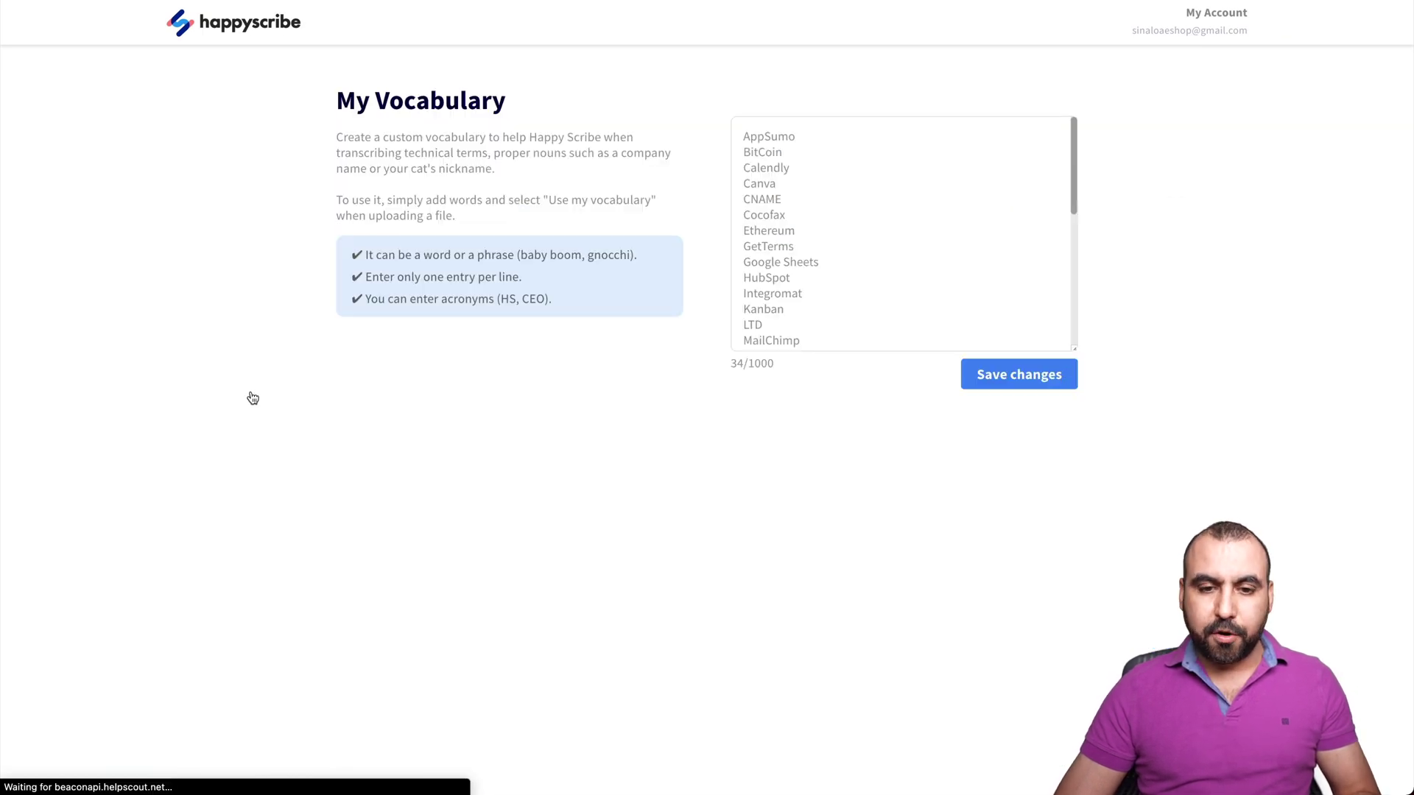
drag(743, 134, 816, 309)
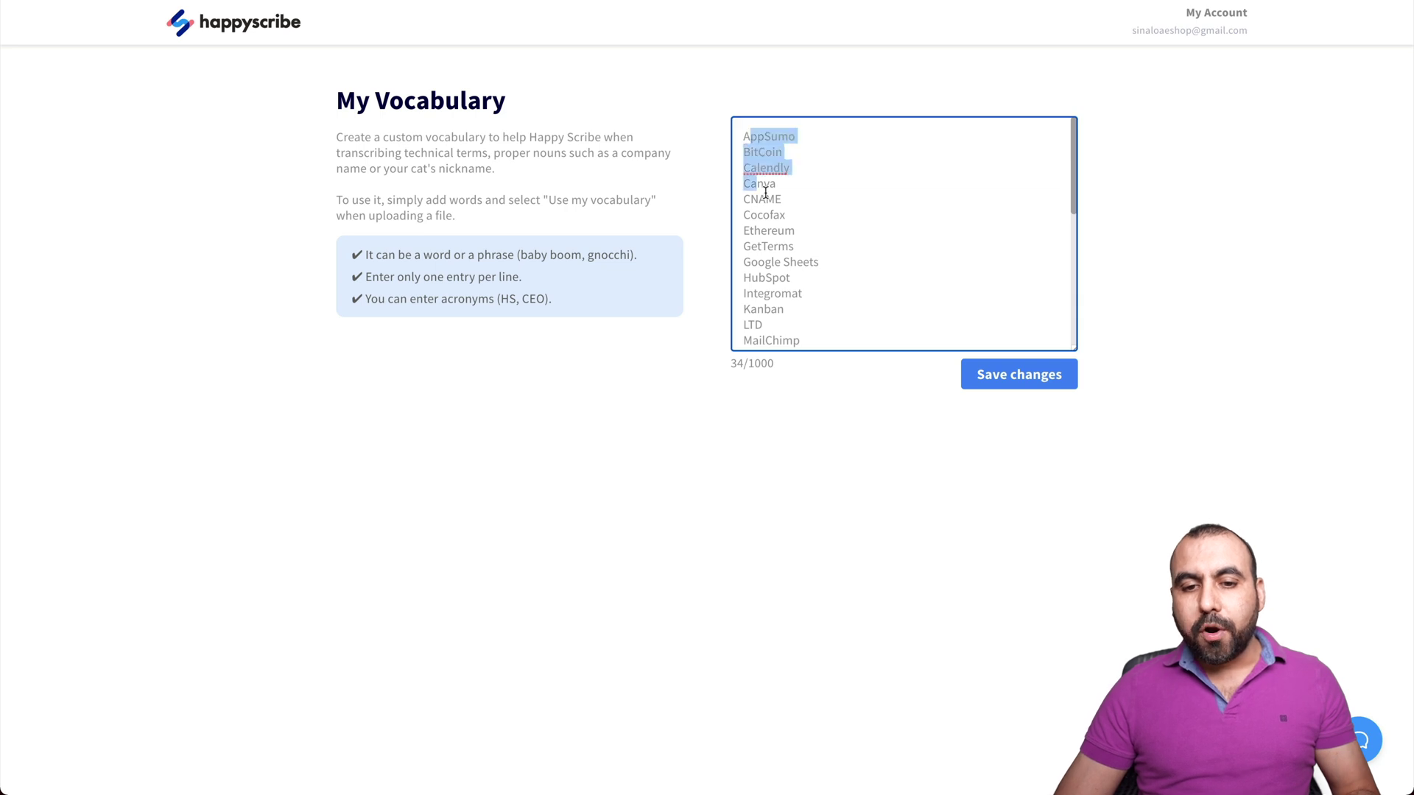
click(815, 309)
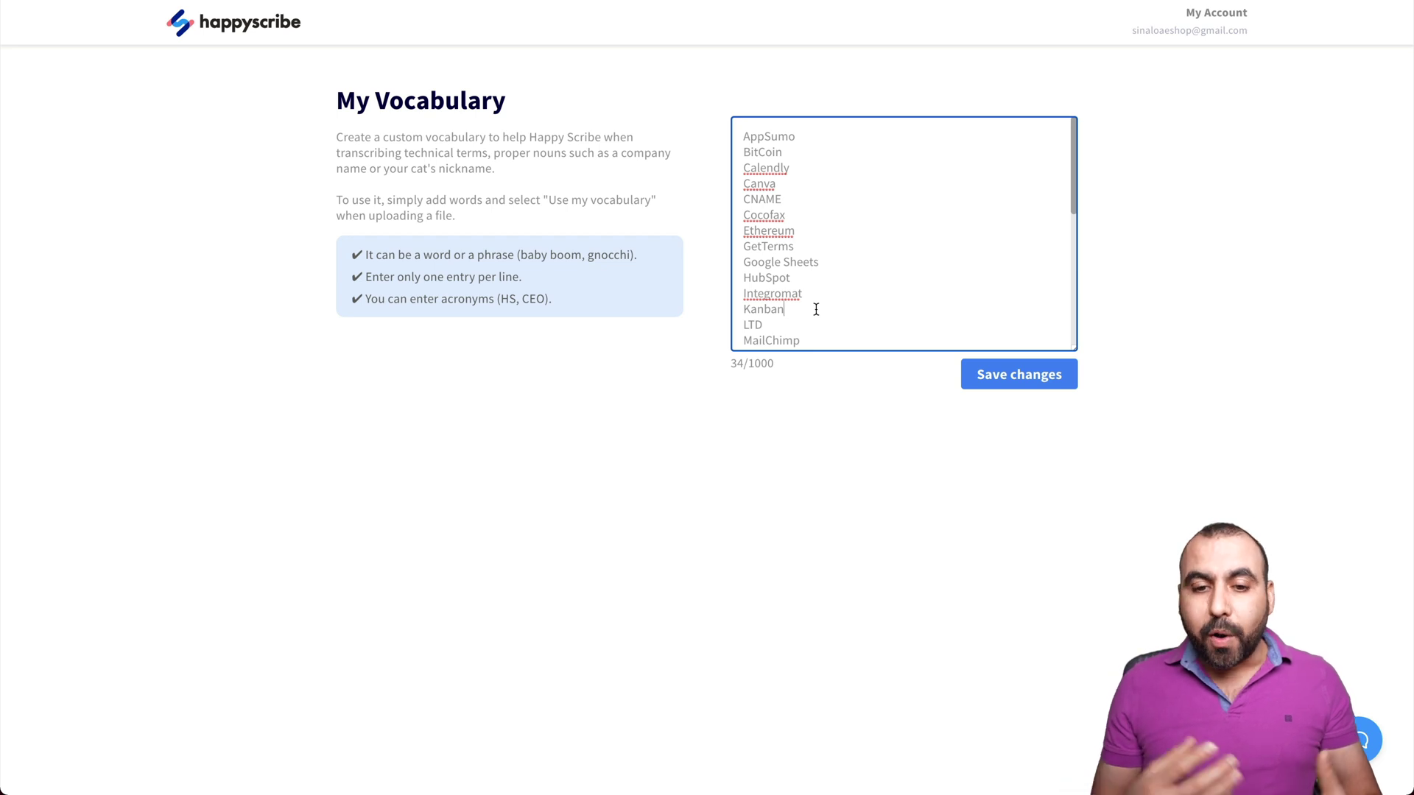
double_click(775, 216)
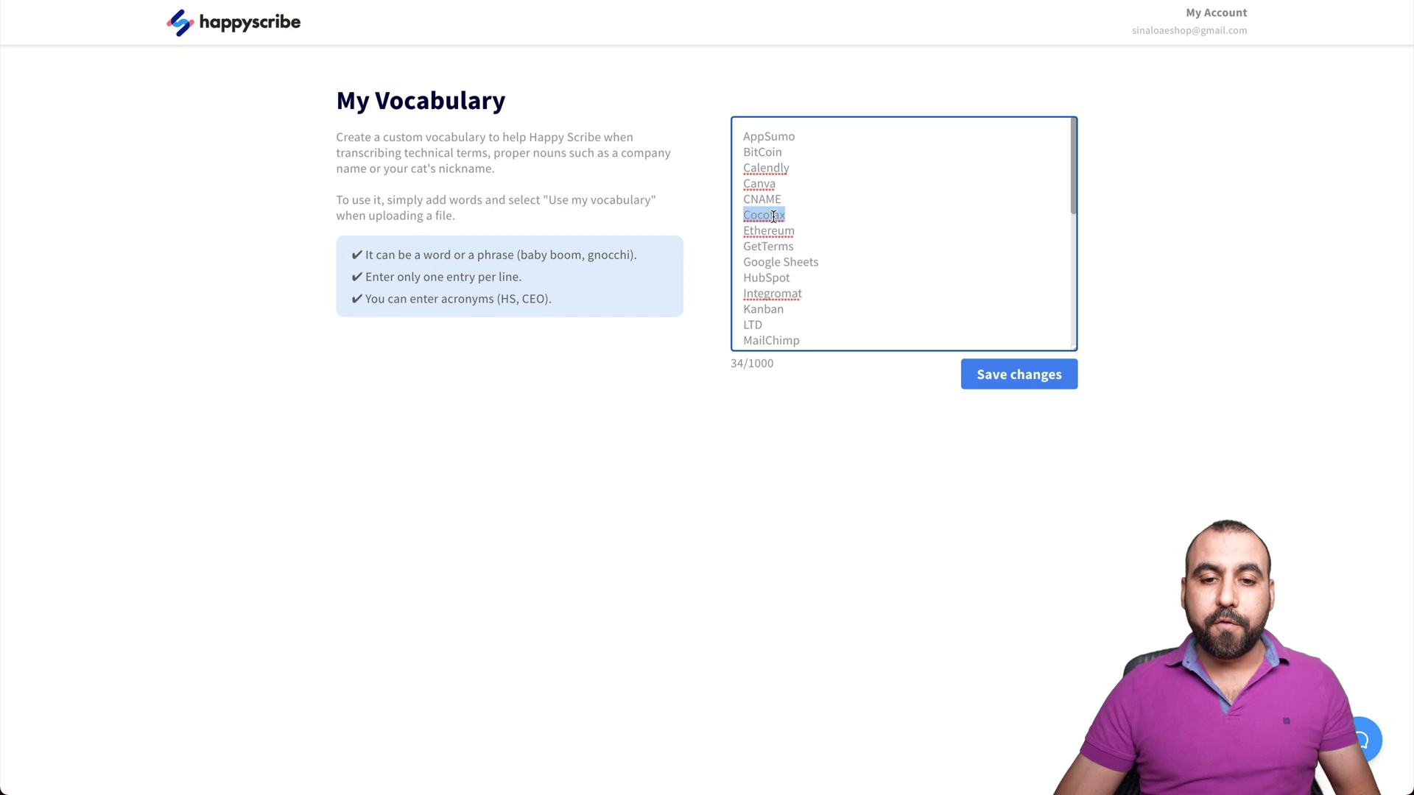
double_click(765, 168)
scroll(797, 220, down, 5)
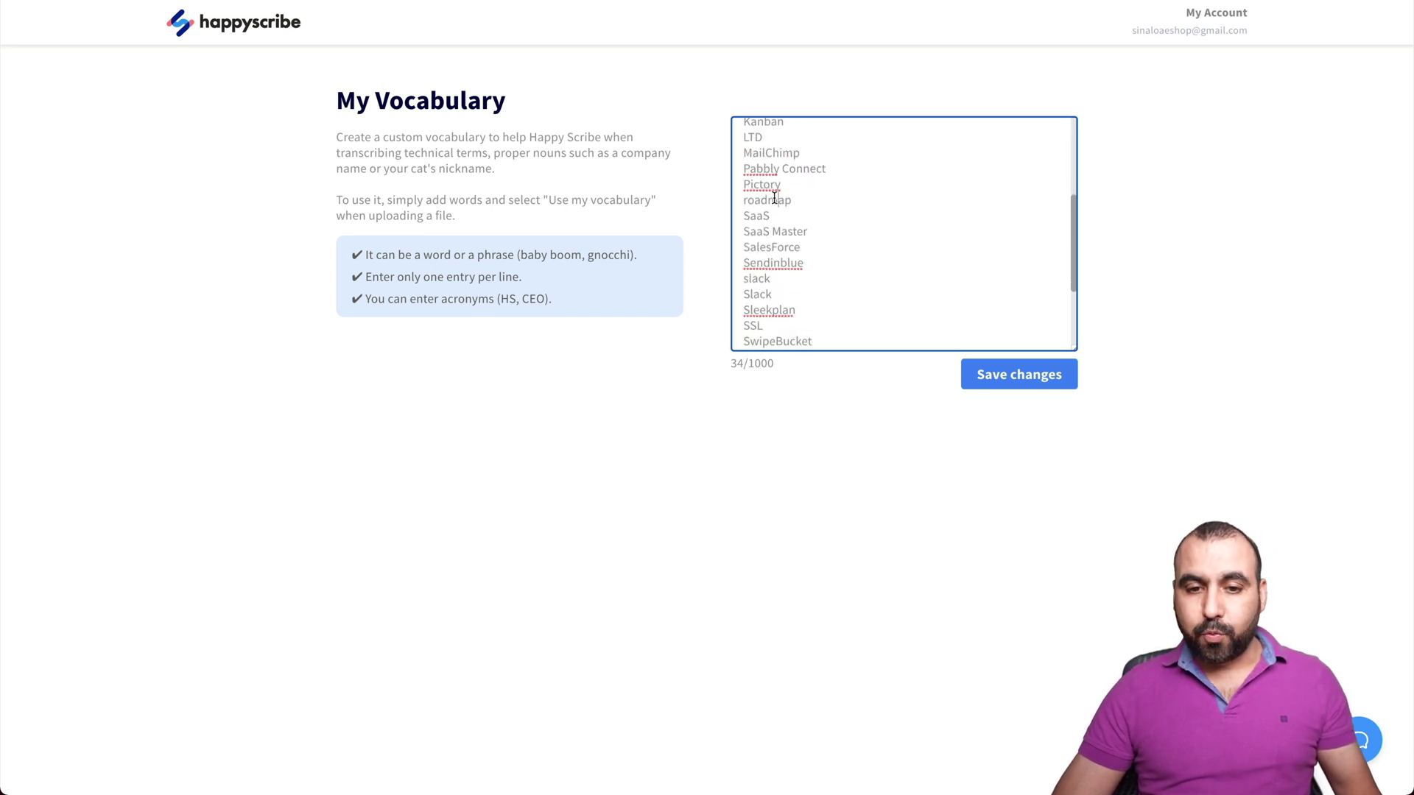
scroll(793, 320, down, 5)
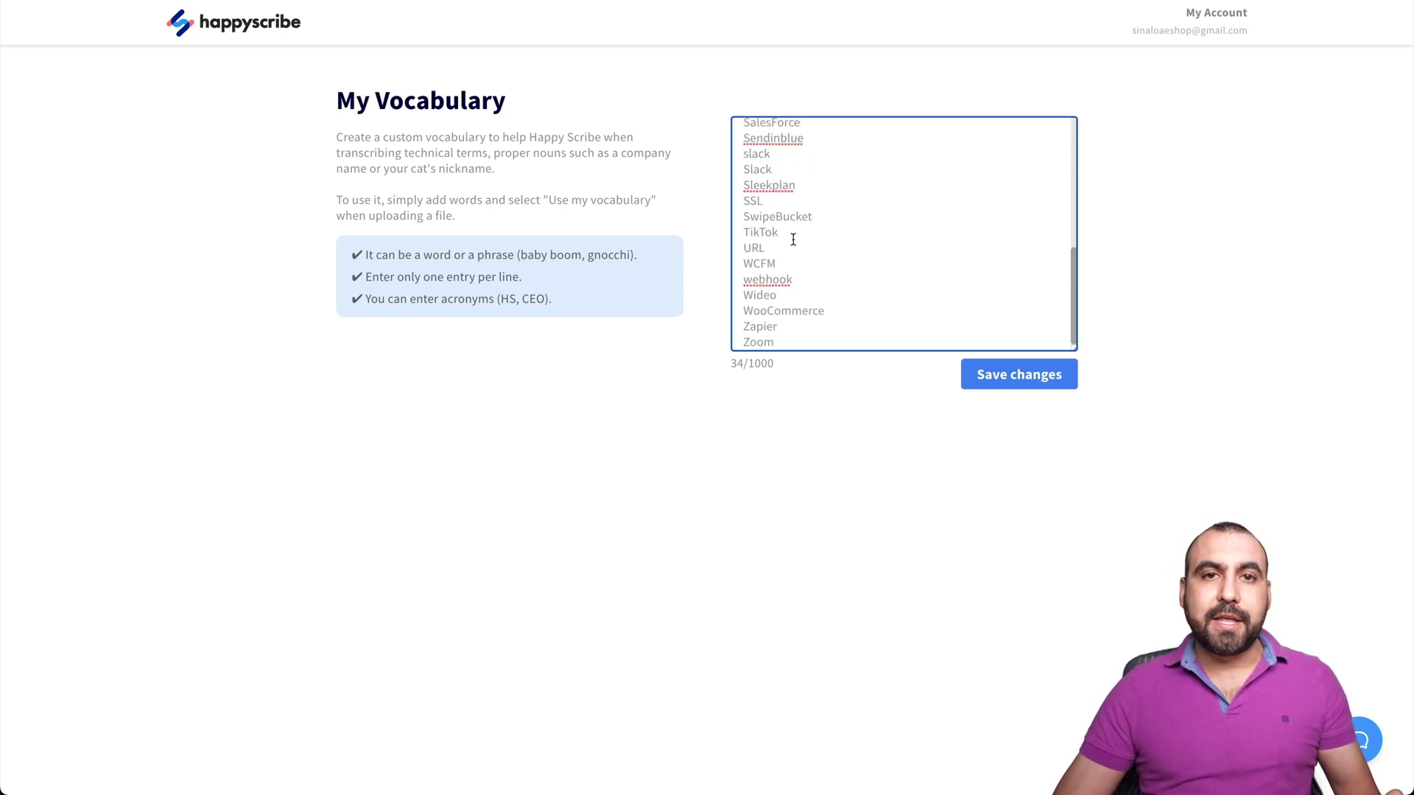
double_click(777, 215)
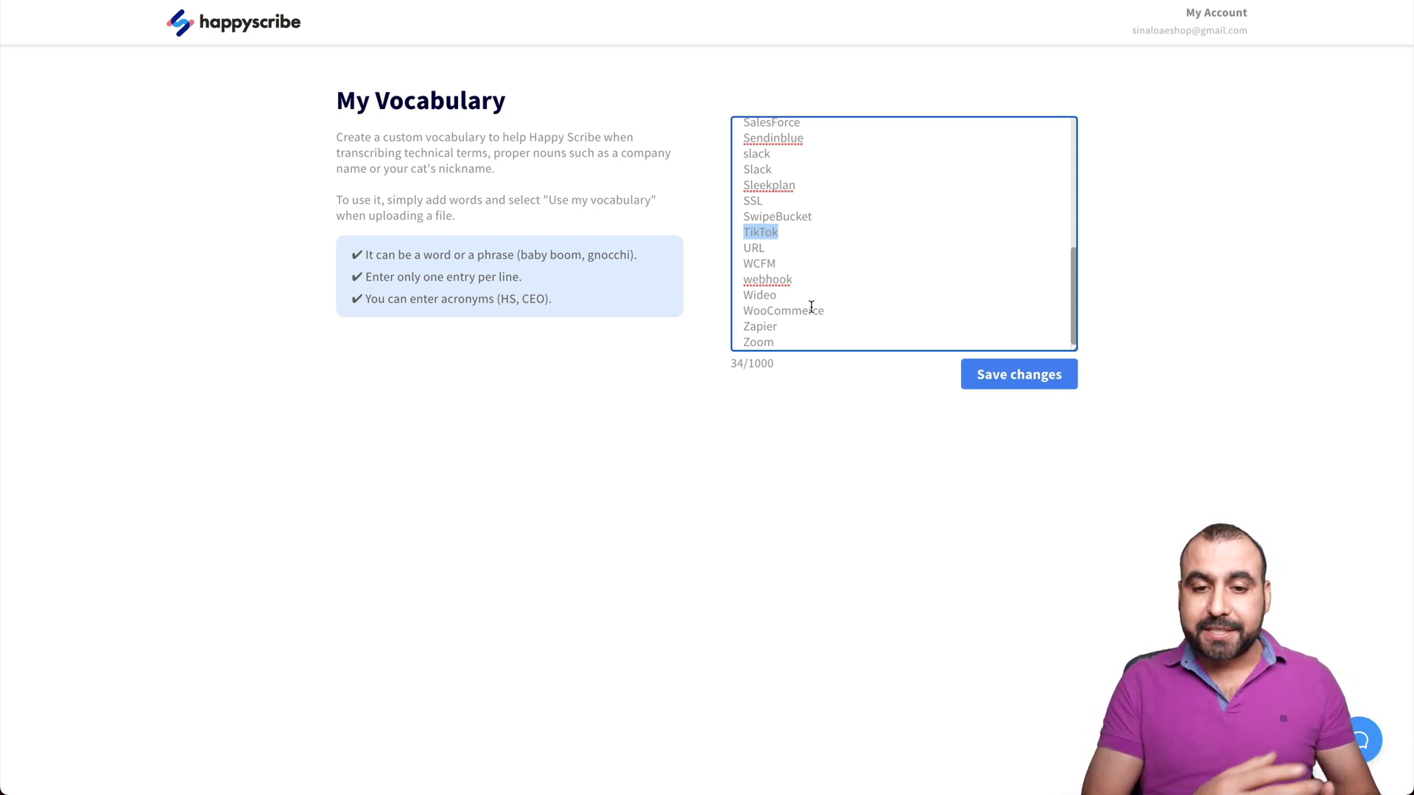
Start a new vocabulary line after Zoom for another brand term
click(786, 340)
key(Return)
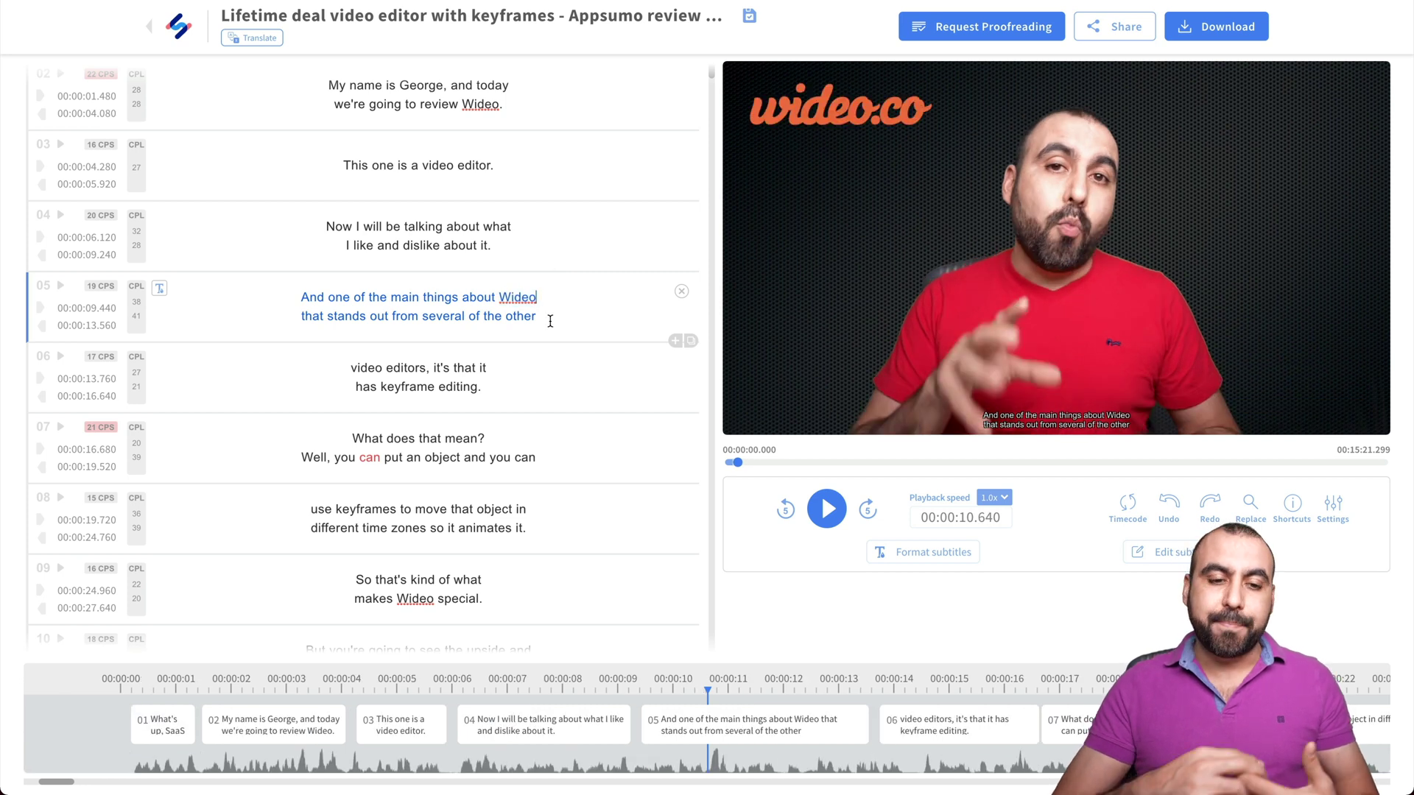
scroll(541, 332, down, 3)
scroll(531, 376, down, 3)
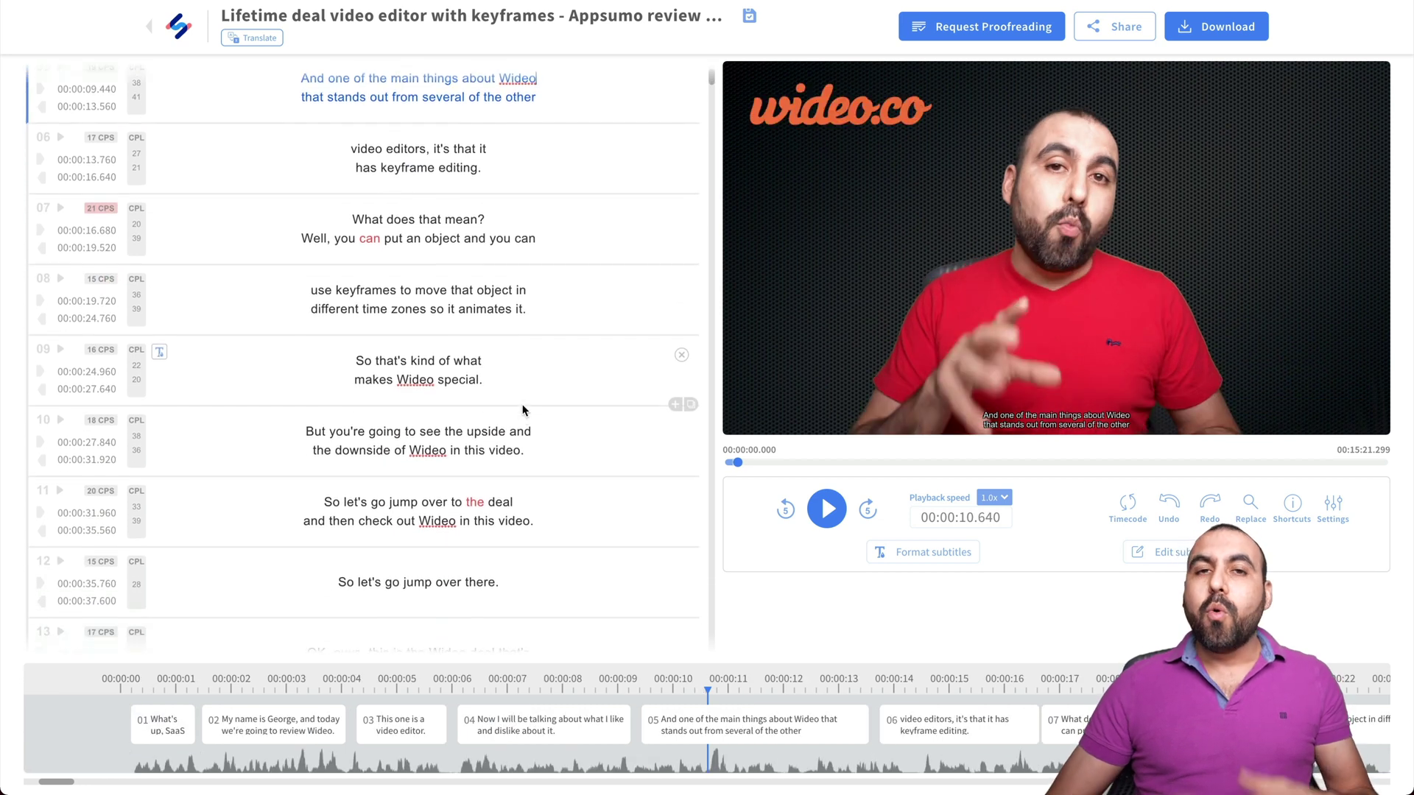
scroll(522, 405, up, 4)
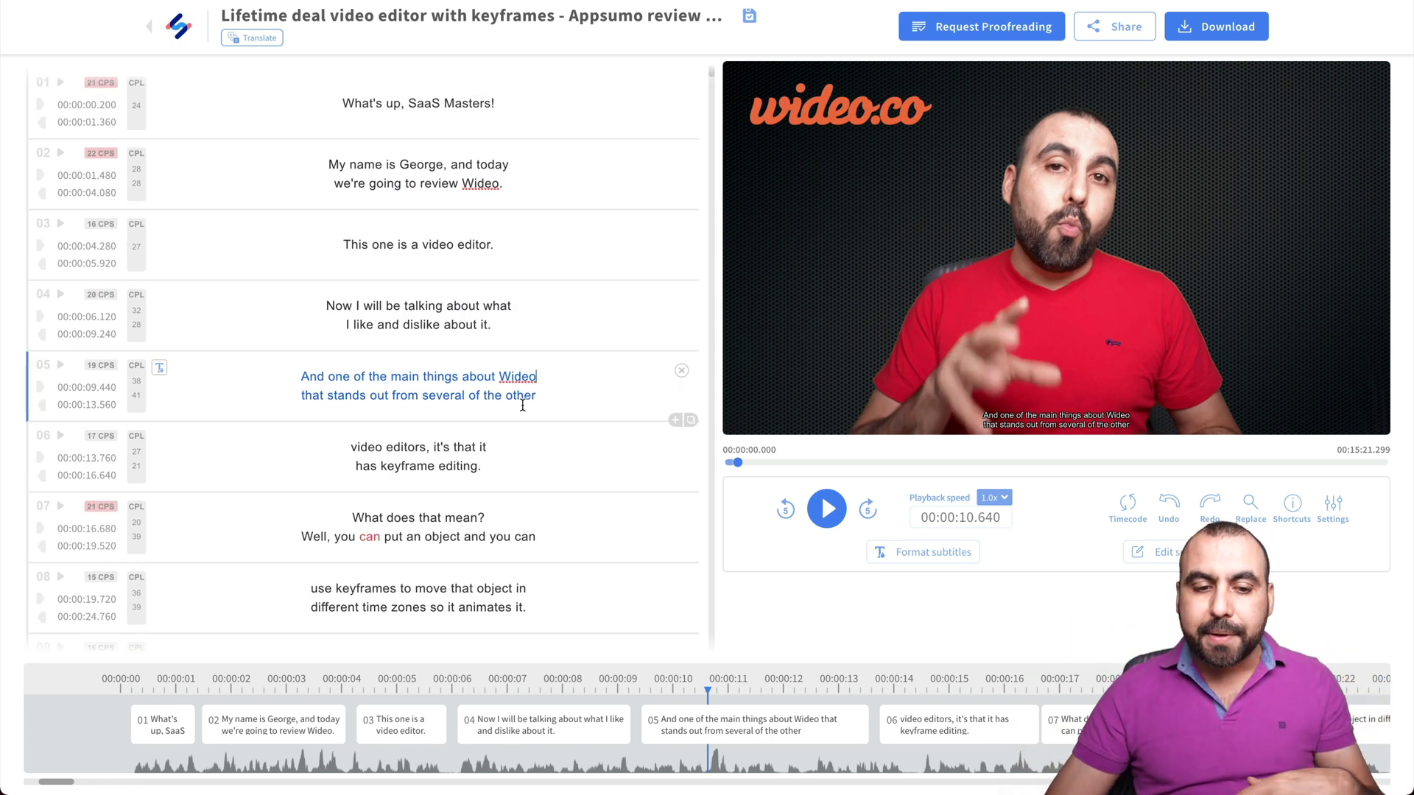
scroll(522, 408, down, 4)
scroll(442, 332, down, 1)
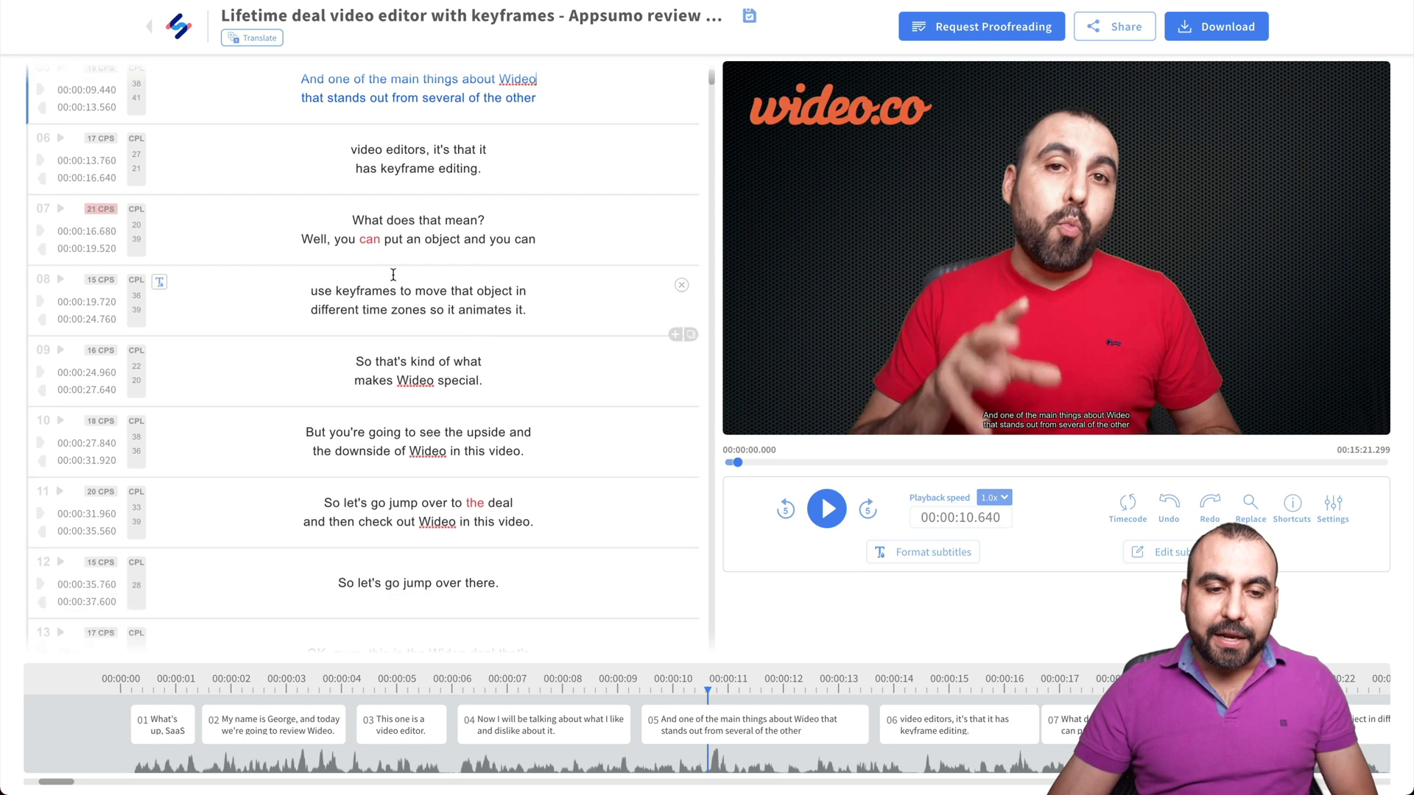
click(381, 238)
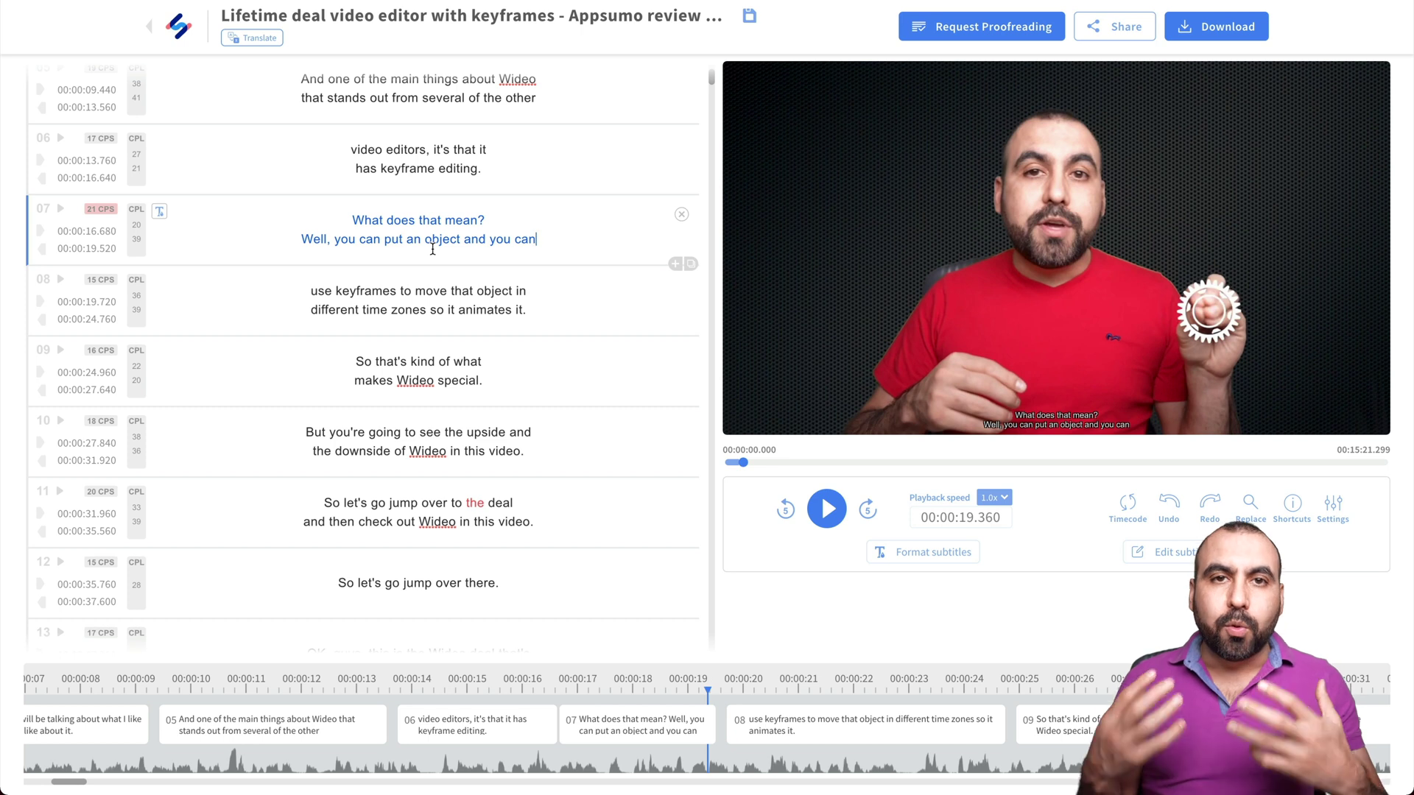
scroll(431, 252, down, 2)
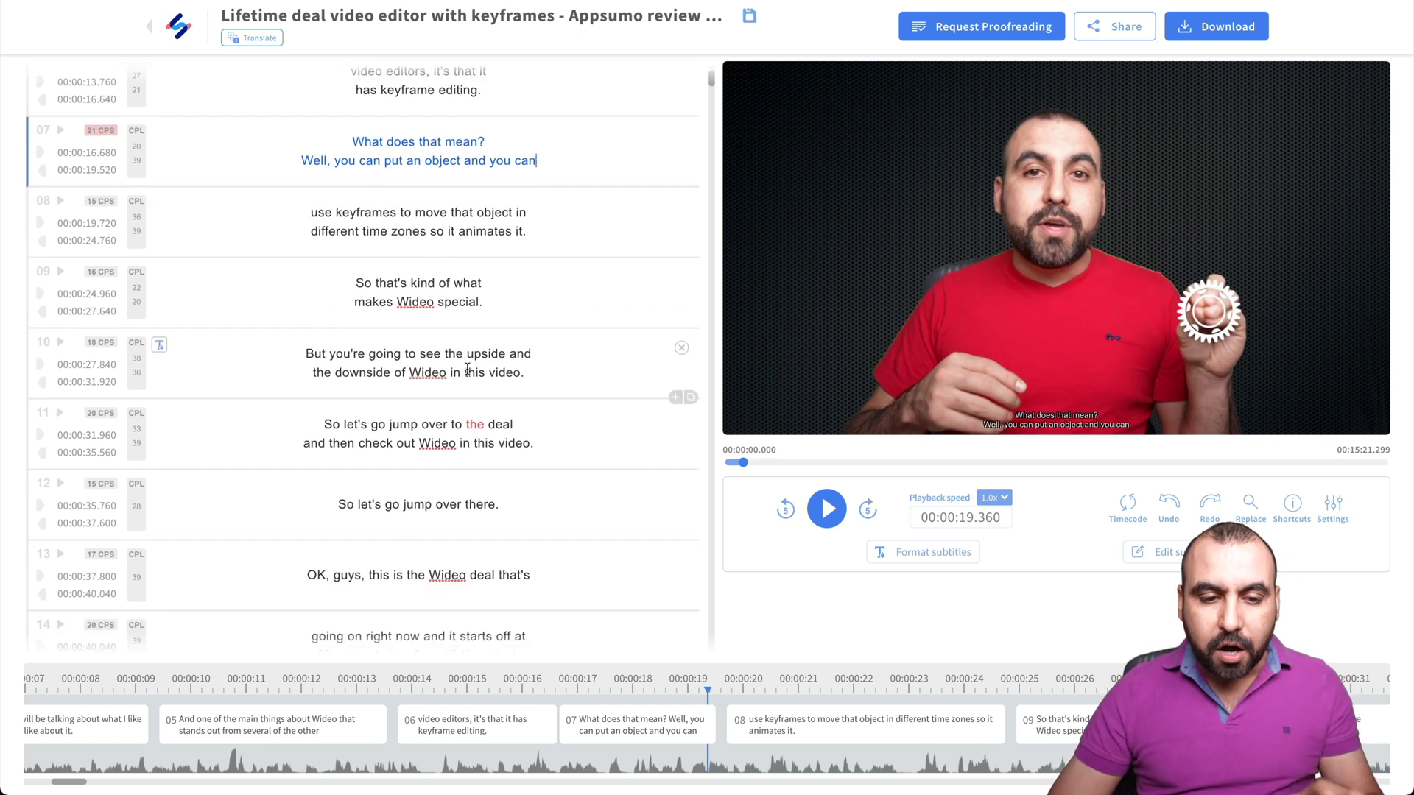
scroll(464, 364, down, 1)
scroll(521, 367, down, 4)
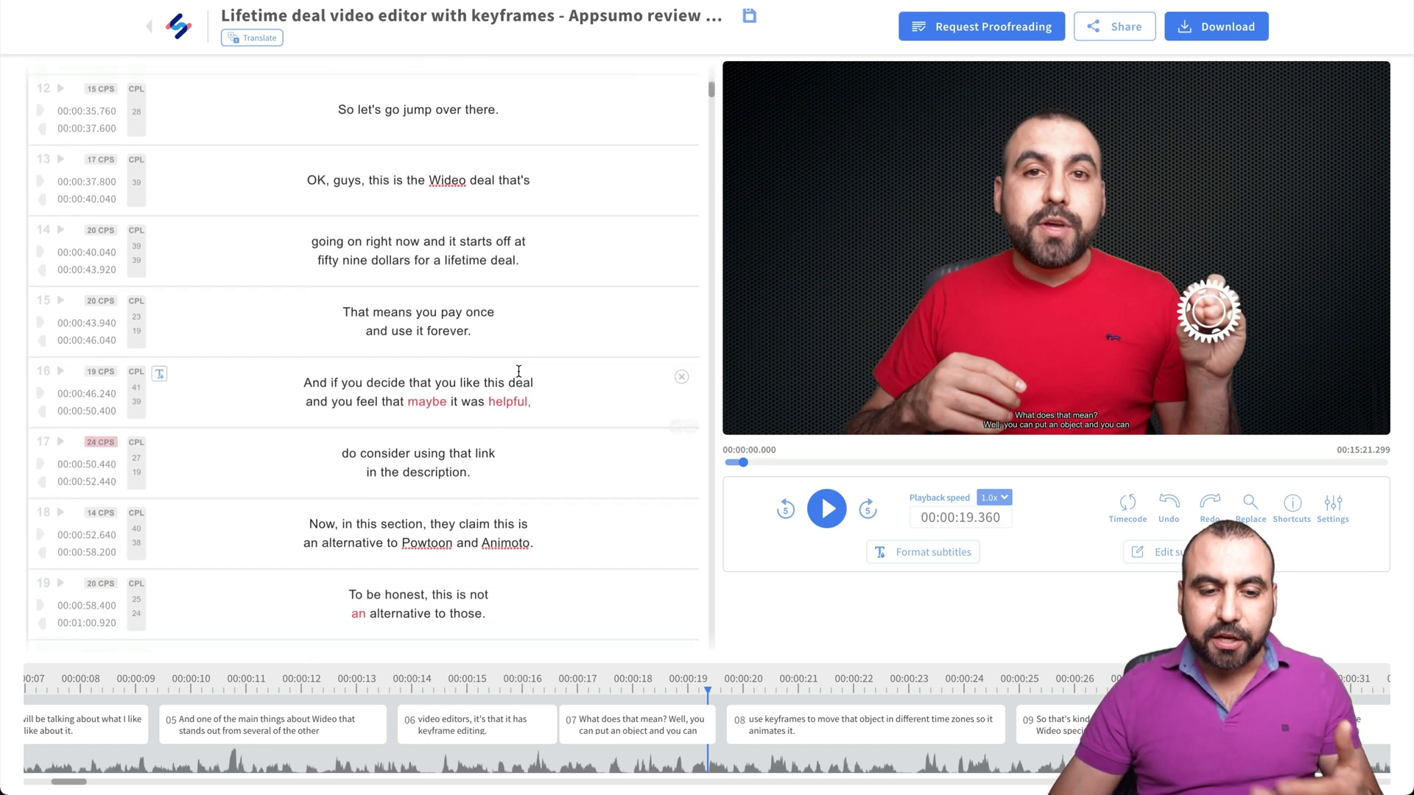
scroll(487, 332, down, 3)
scroll(463, 221, down, 1)
double_click(425, 127)
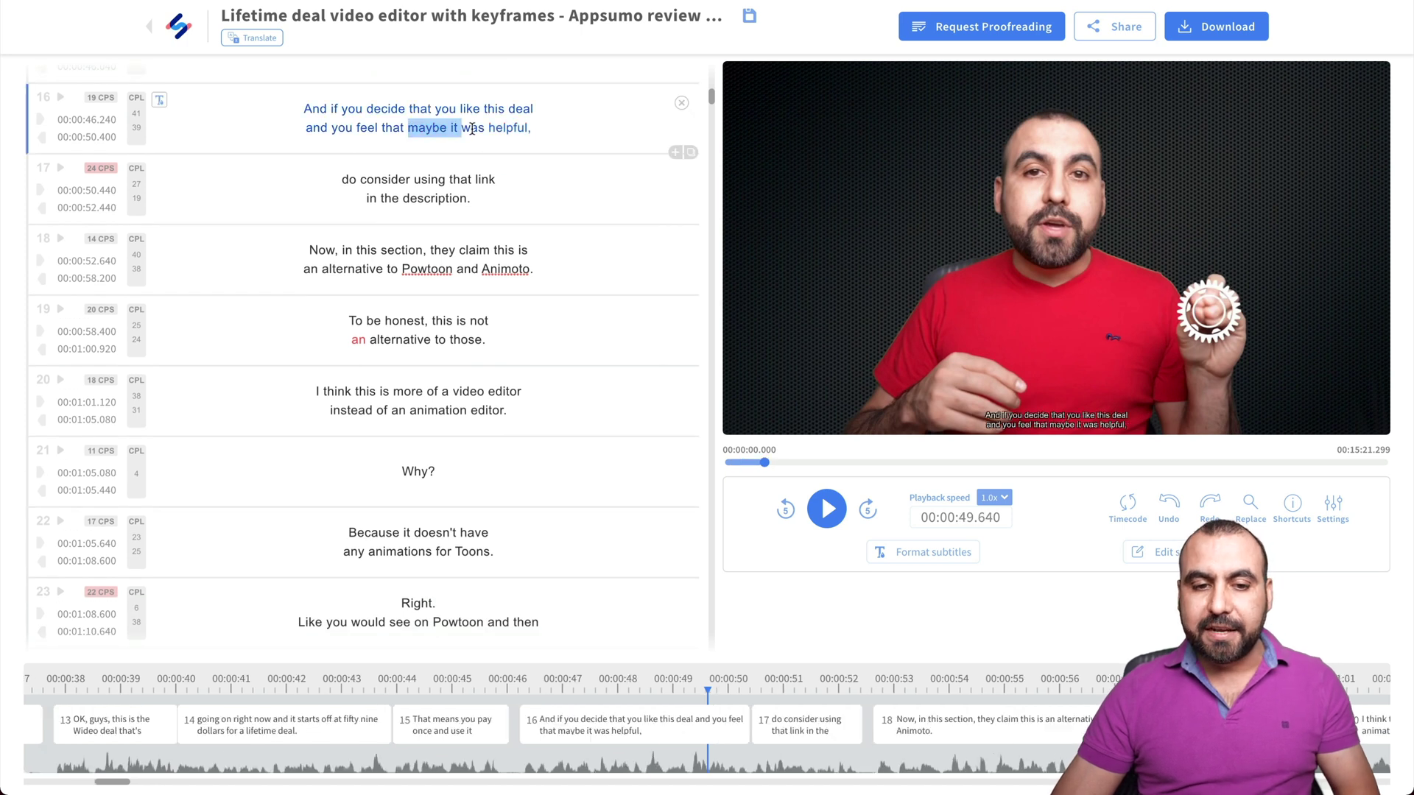
drag(401, 269, 530, 269)
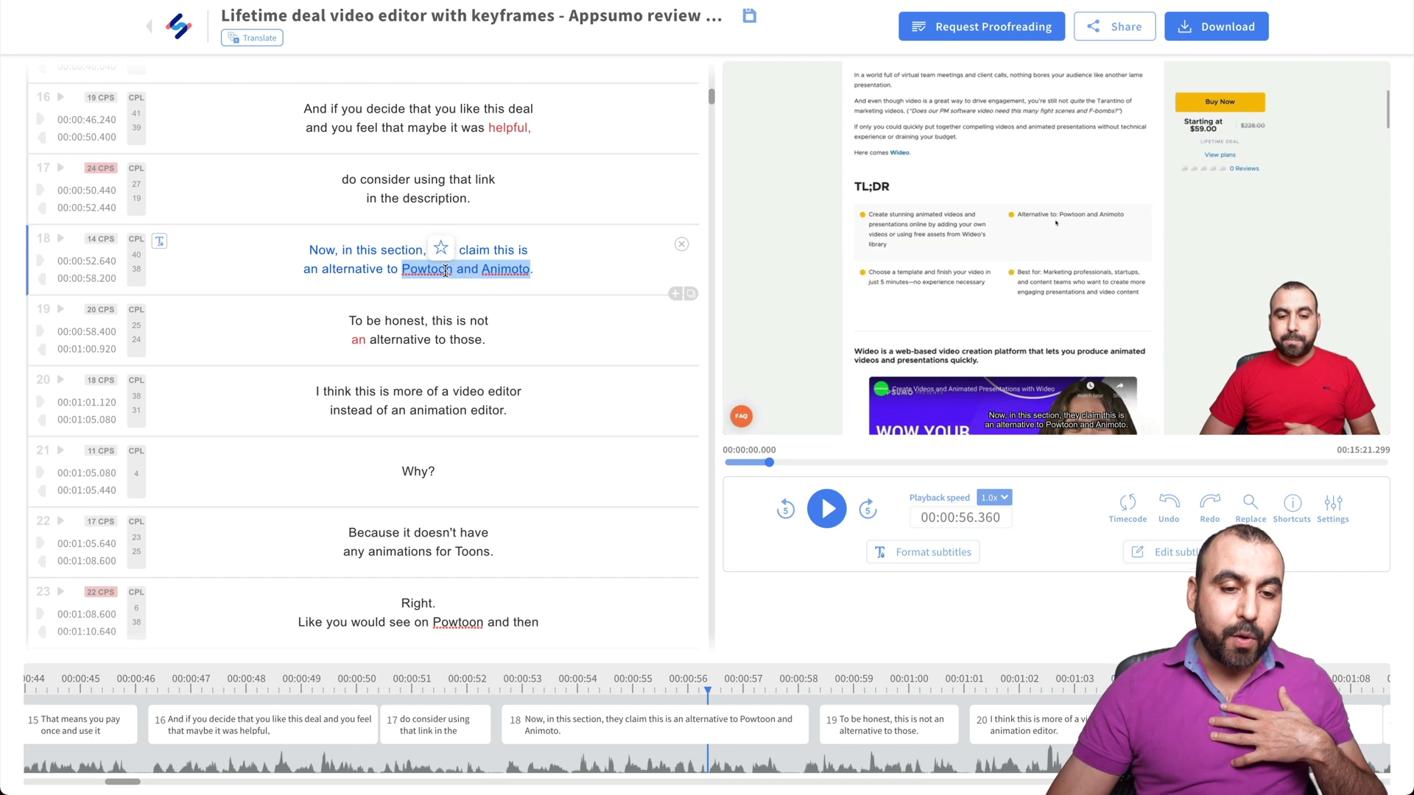
click(466, 268)
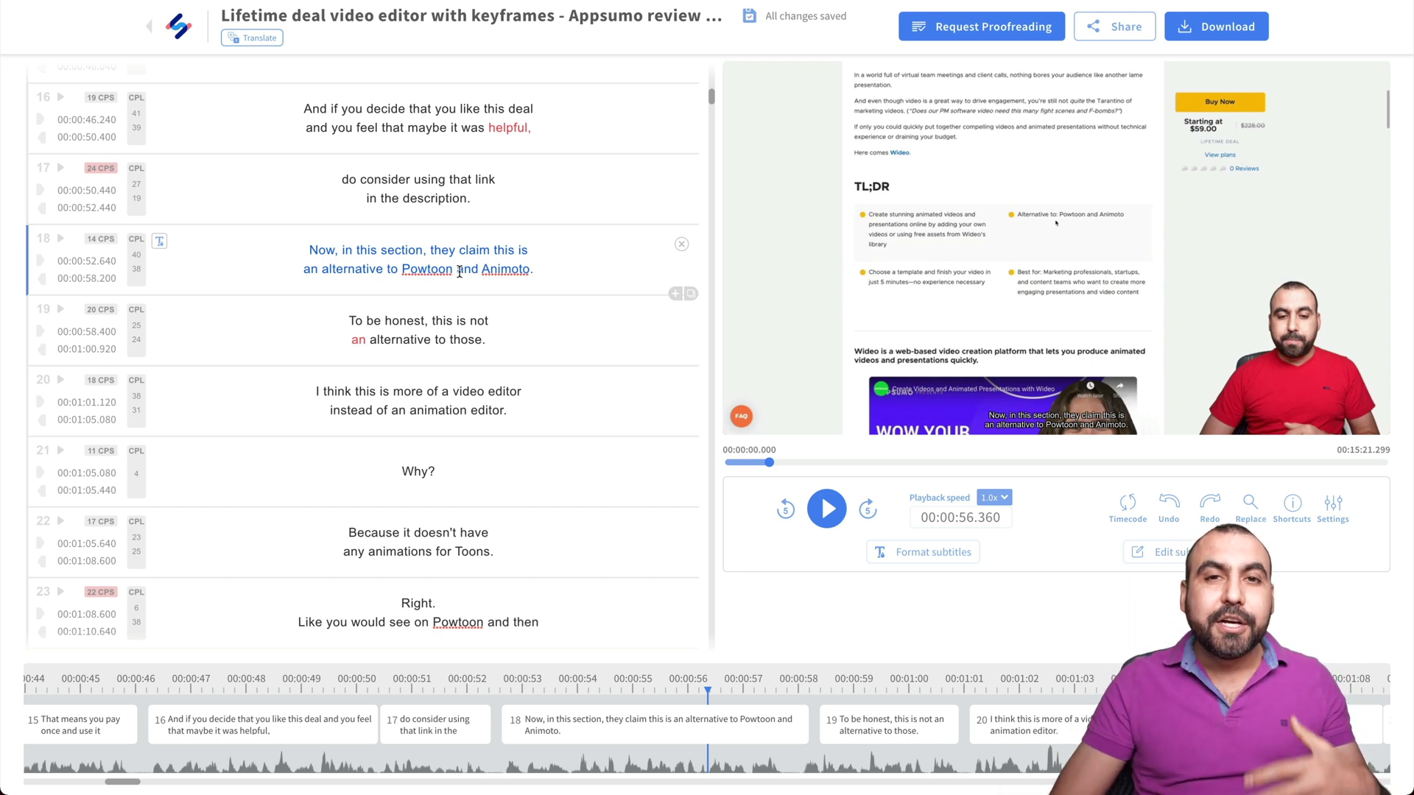
scroll(459, 271, down, 5)
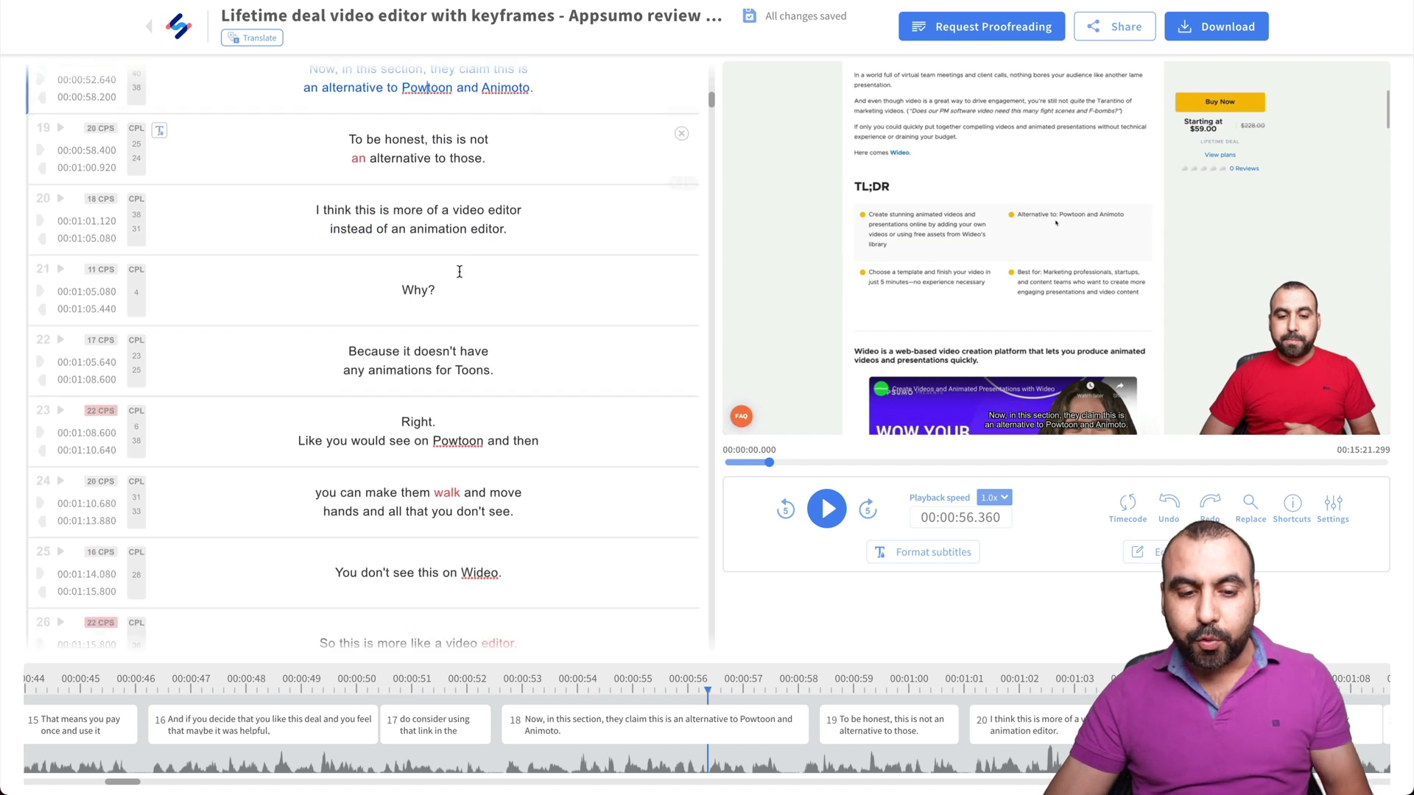
scroll(459, 273, down, 5)
scroll(460, 272, down, 5)
scroll(460, 272, down, 2)
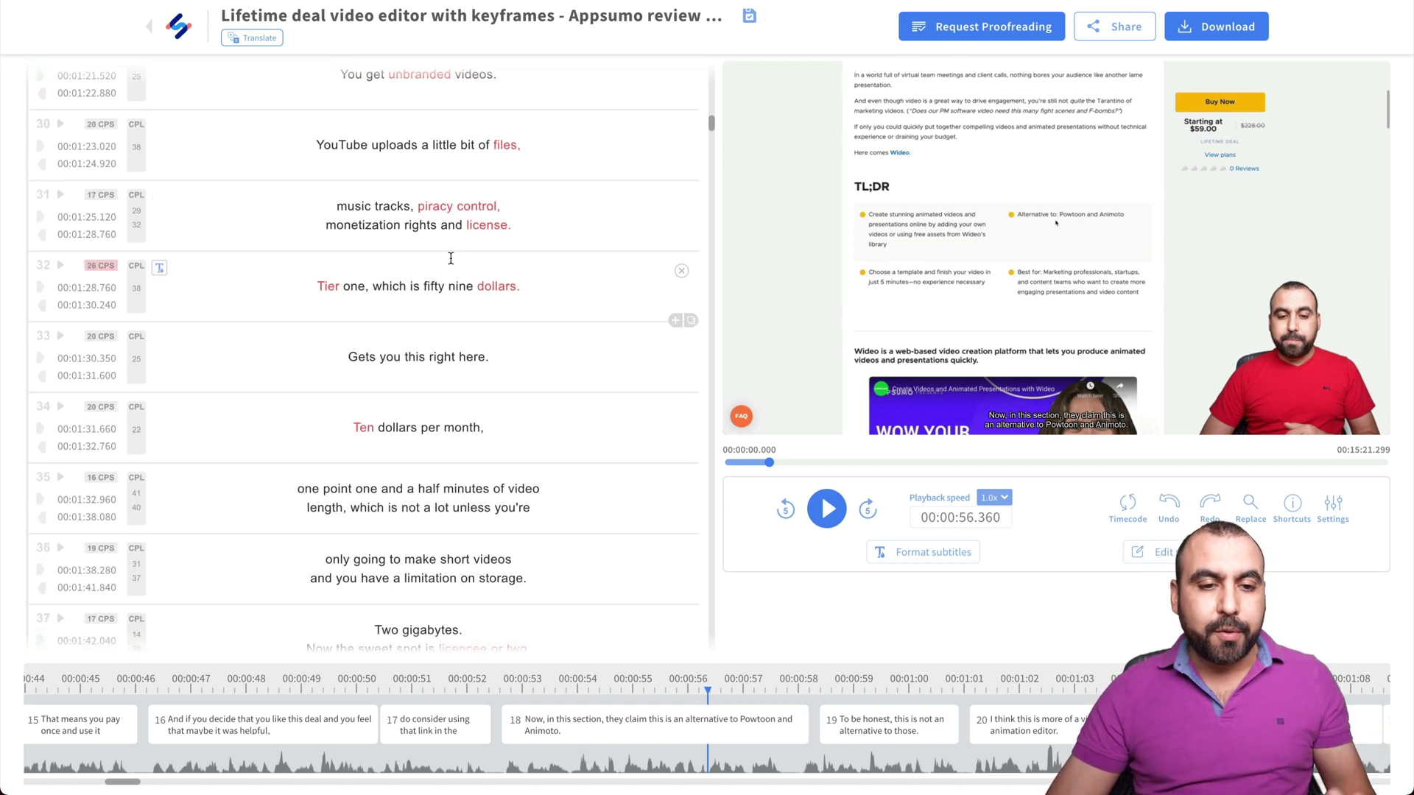
Play through subtitles 31 onward about music tracks, pausing to check the timing
double_click(345, 208)
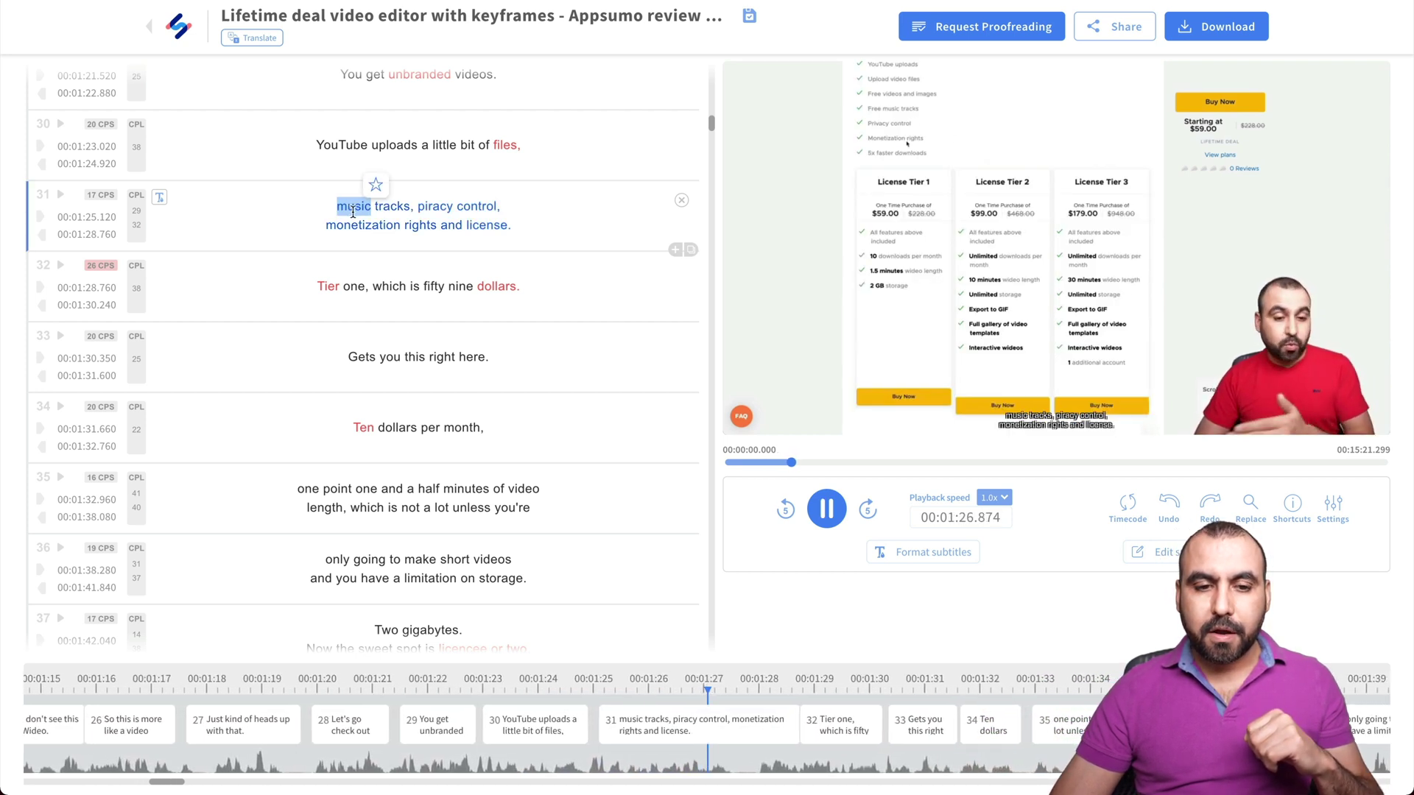
click(826, 508)
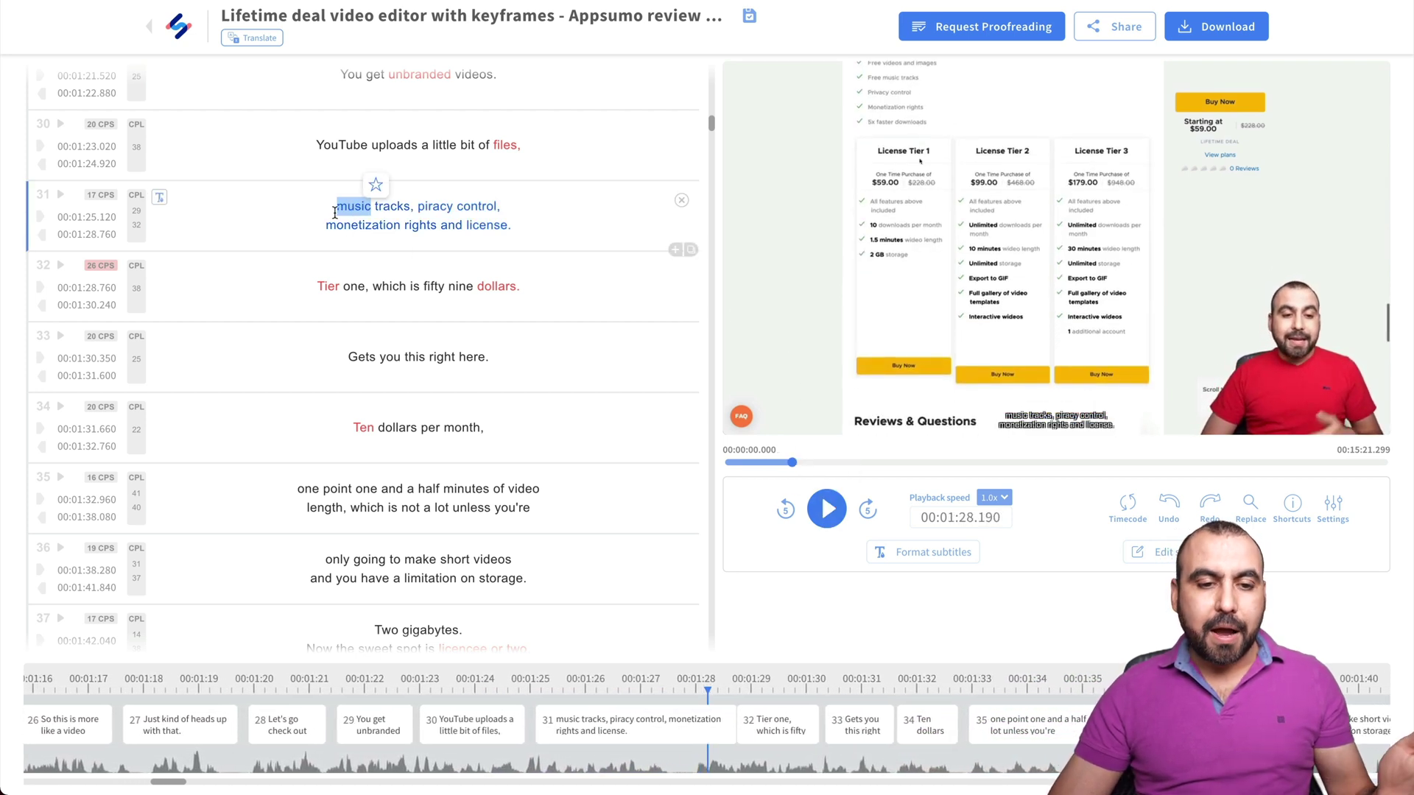
click(826, 508)
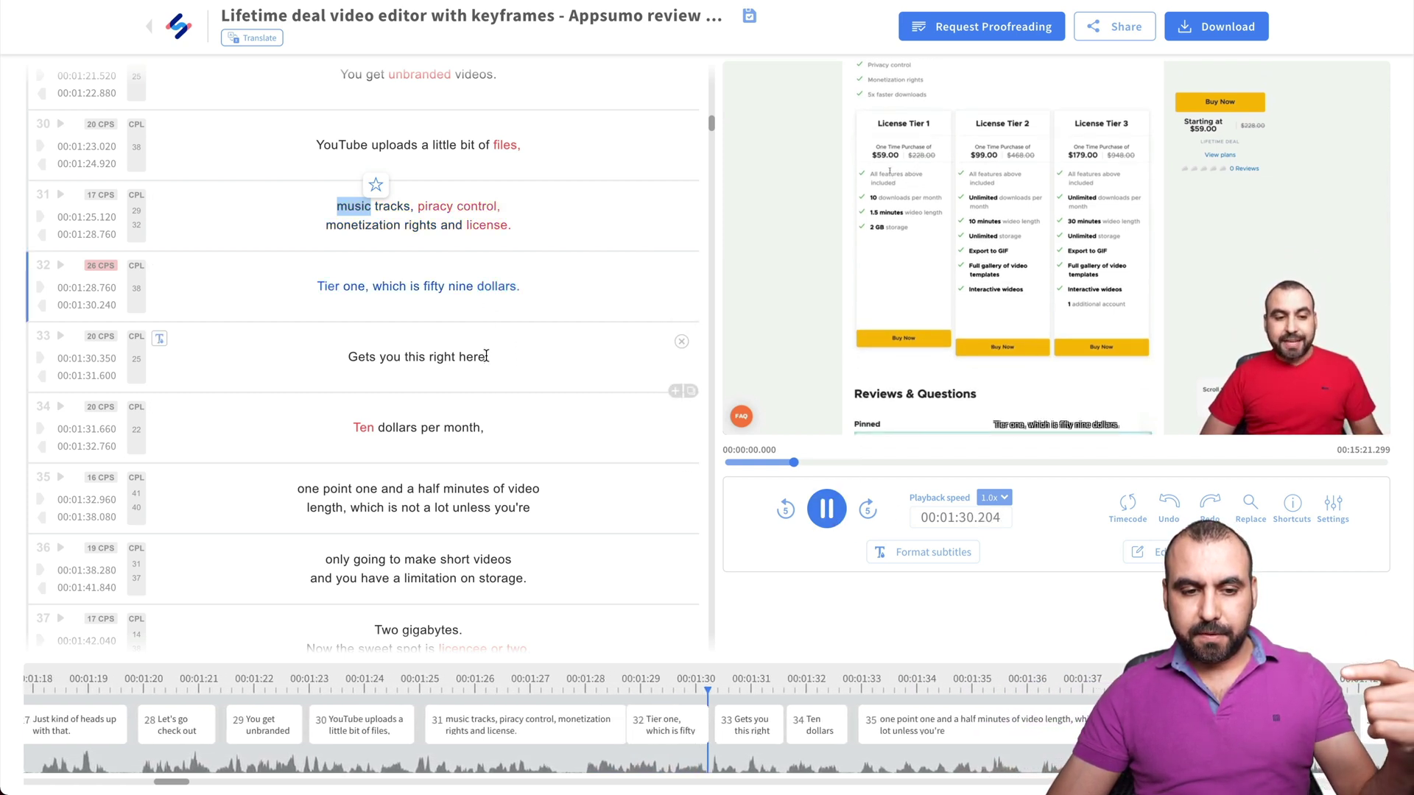
click(826, 508)
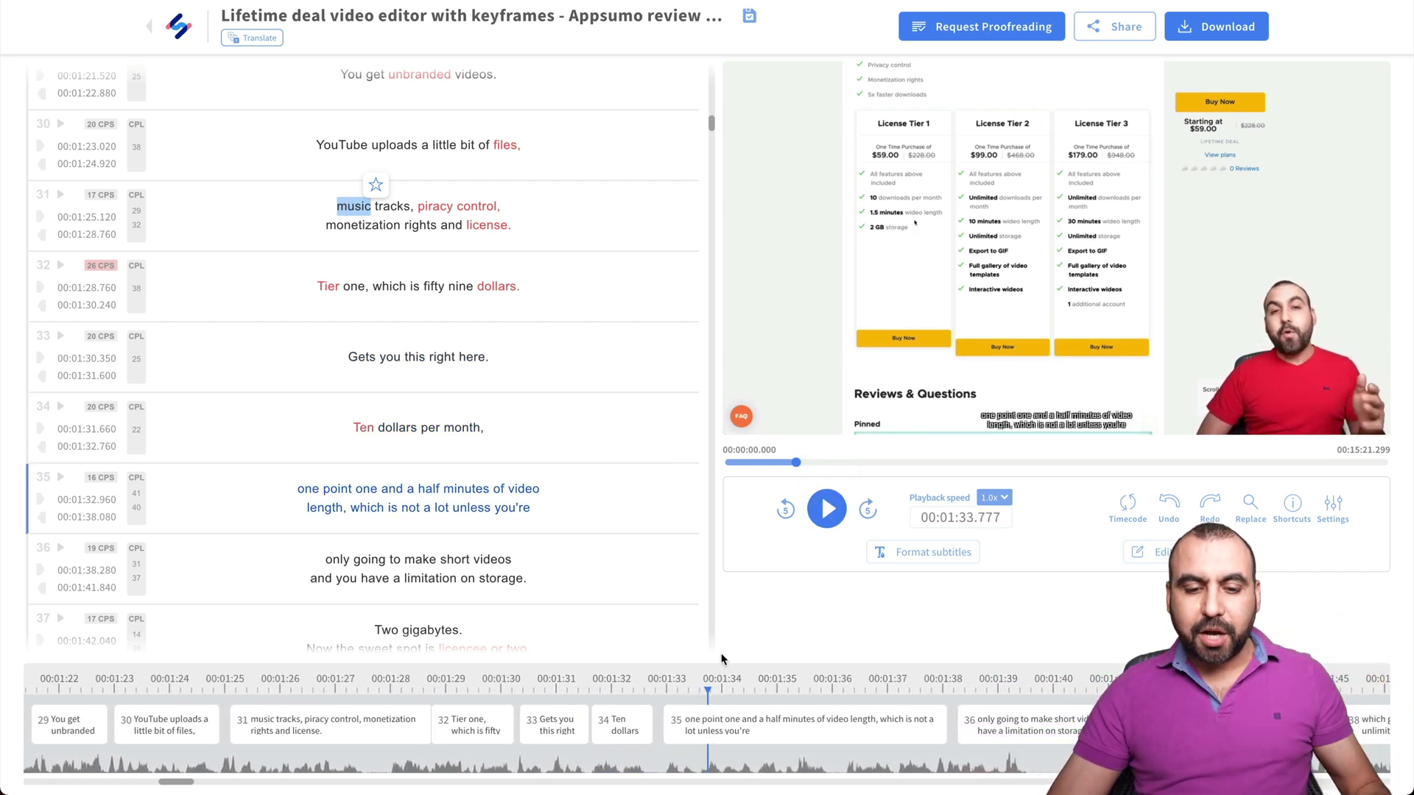
Drag subtitle 35's start earlier to 00:01:32.800 and adjust subtitle 33's end time
click(675, 726)
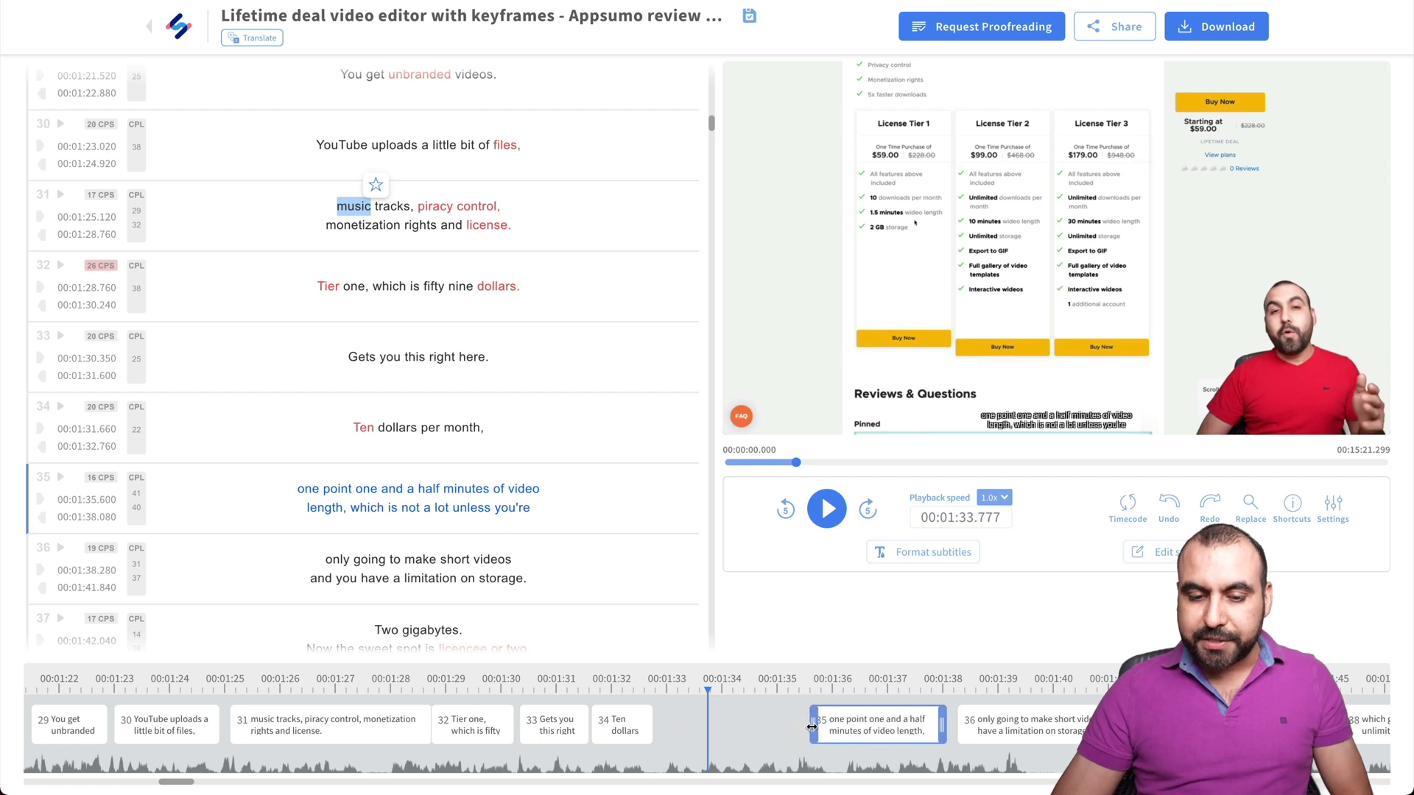
drag(671, 725, 662, 729)
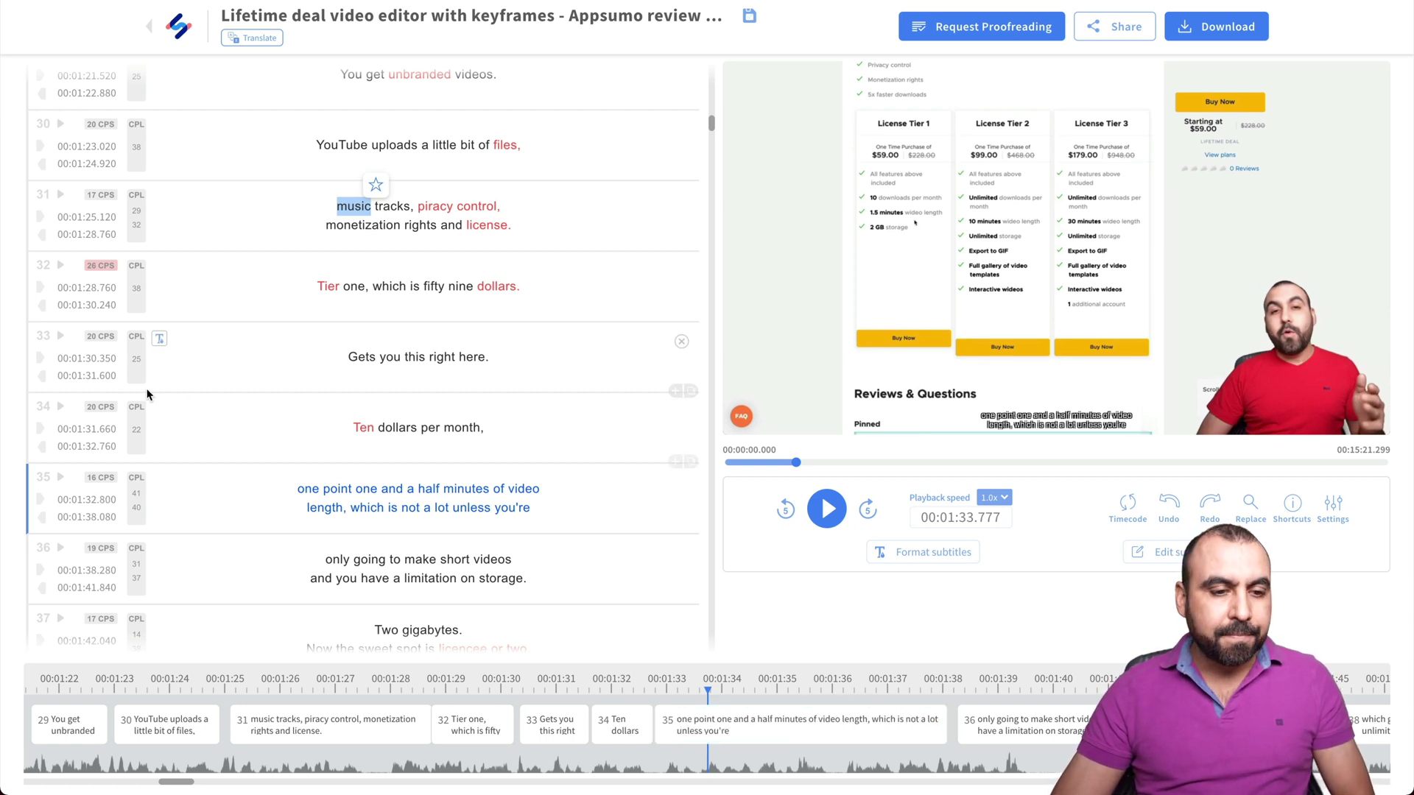
click(95, 375)
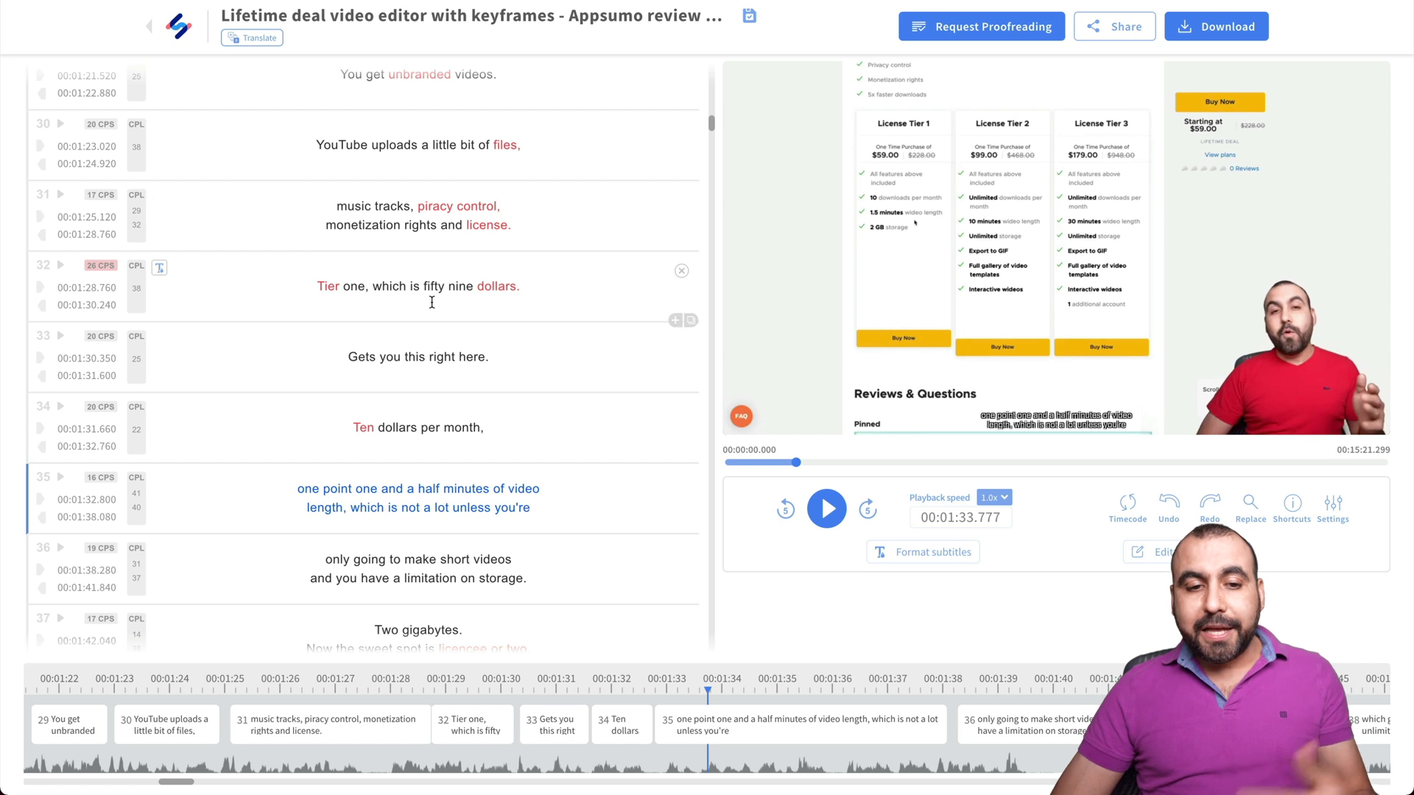
scroll(331, 288, up, 3)
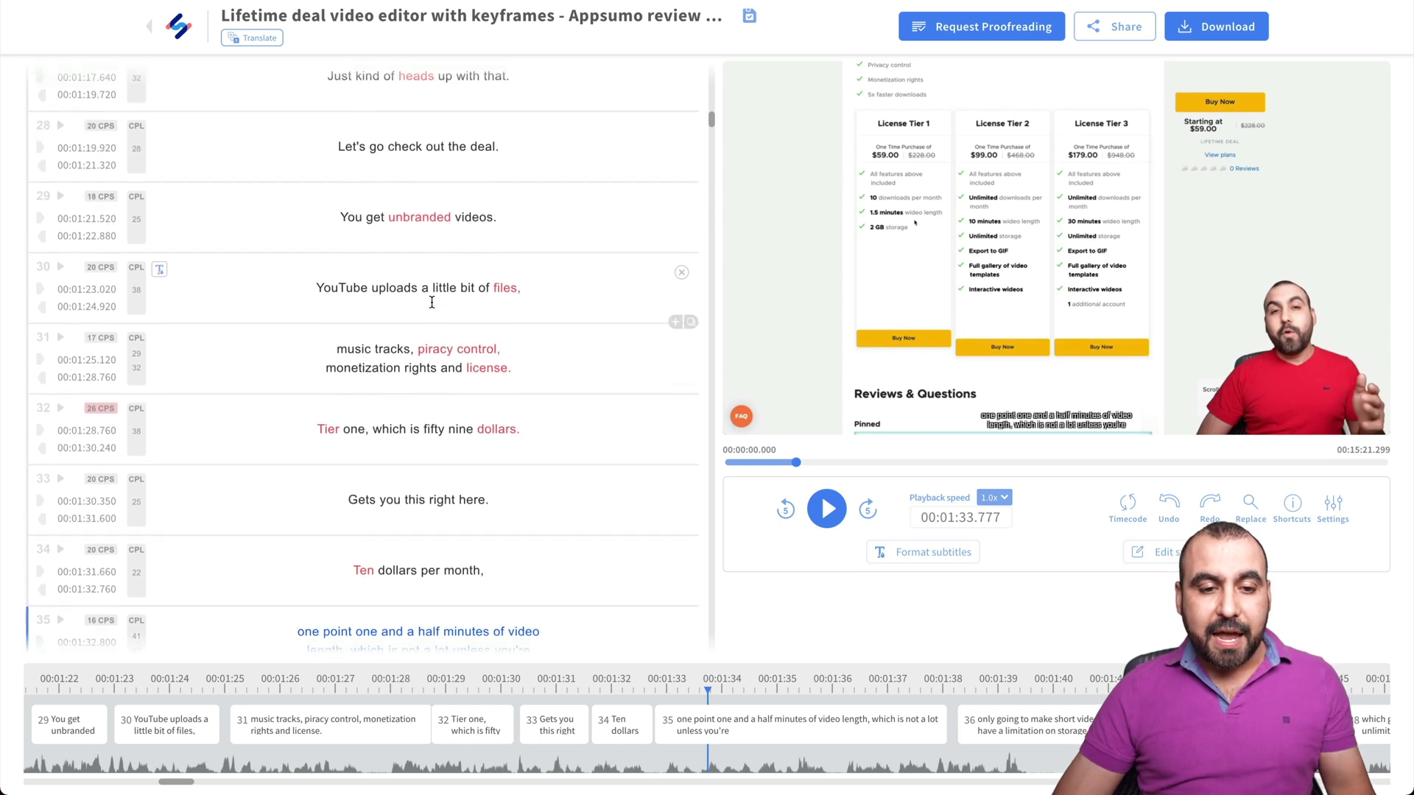
Replay subtitles 30–31 to hear the misheard word 'piracy'
click(419, 363)
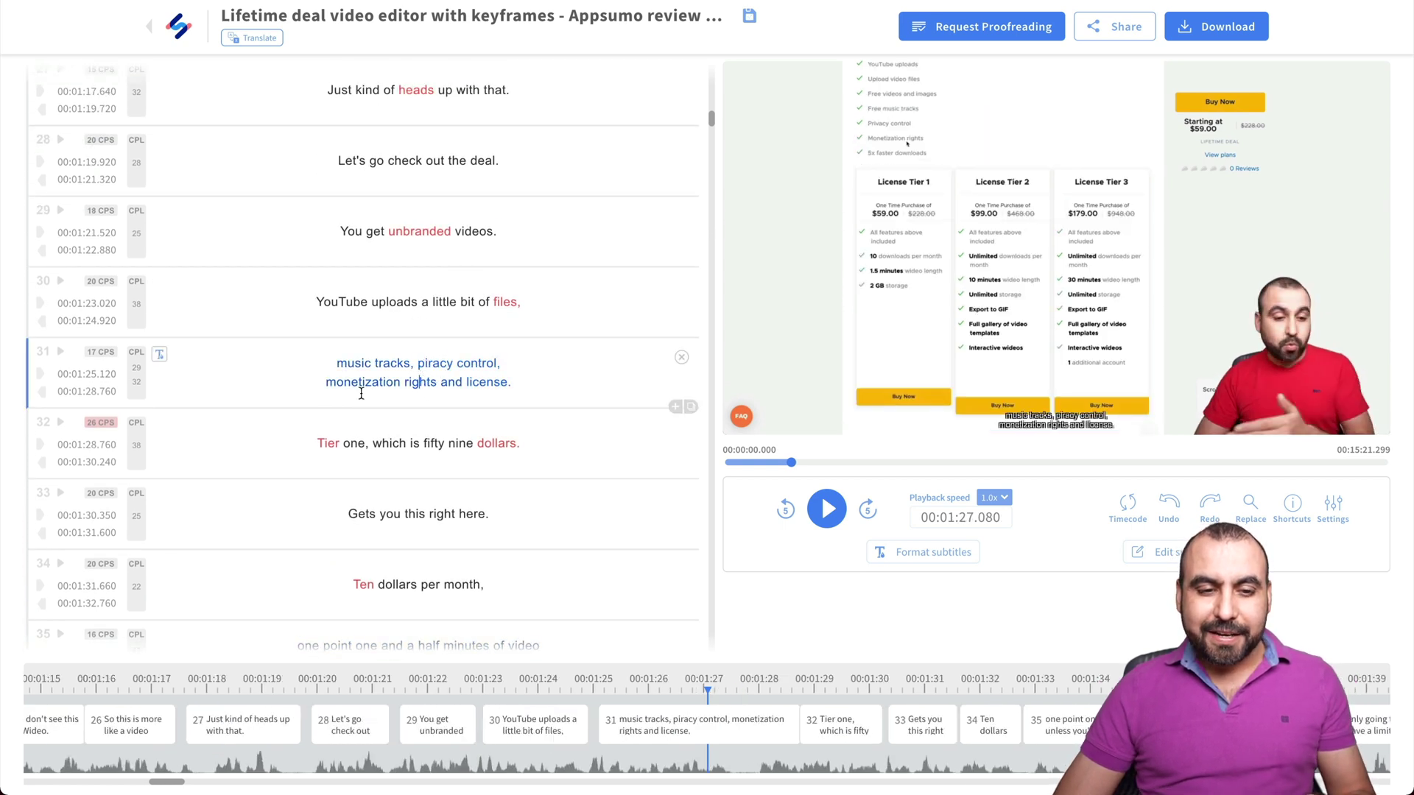
click(381, 302)
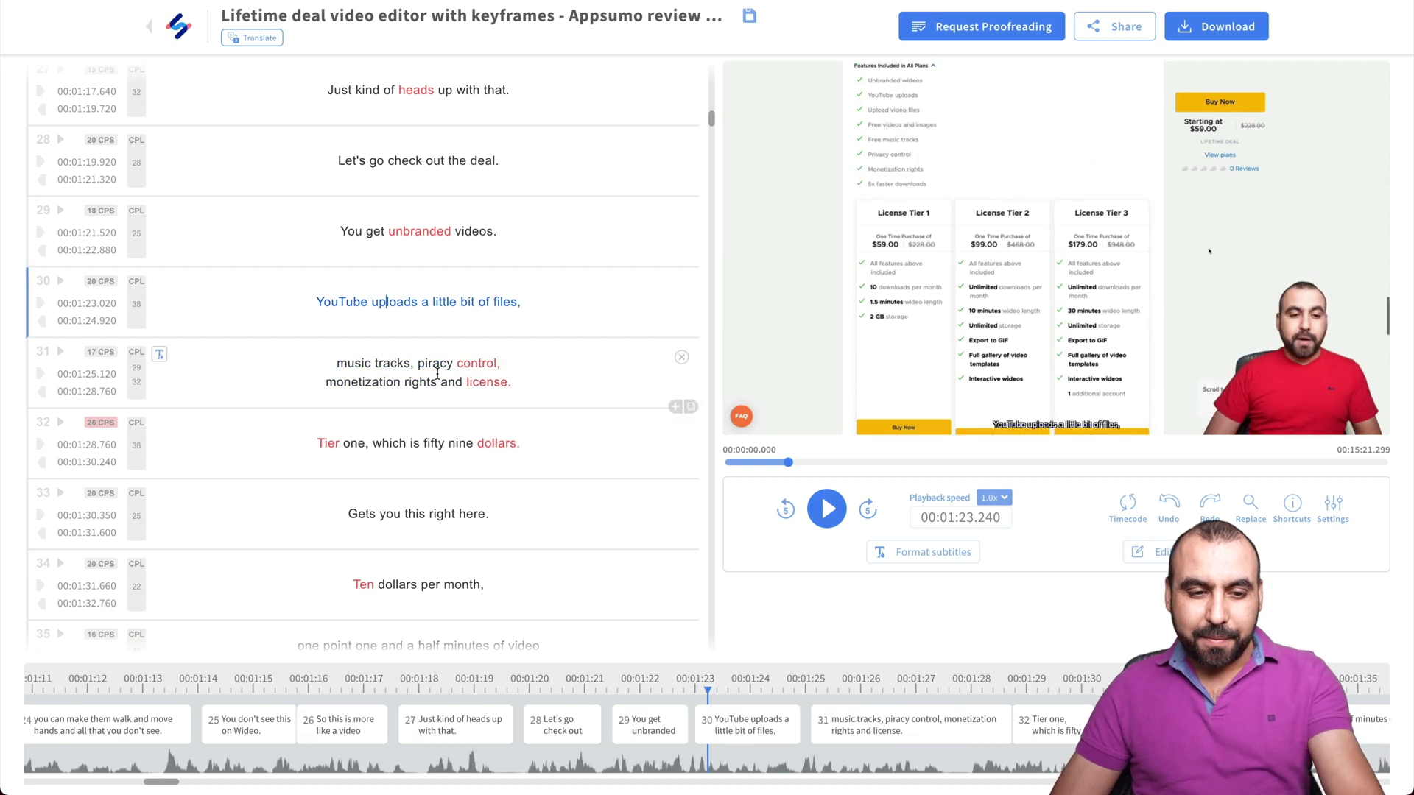
click(422, 367)
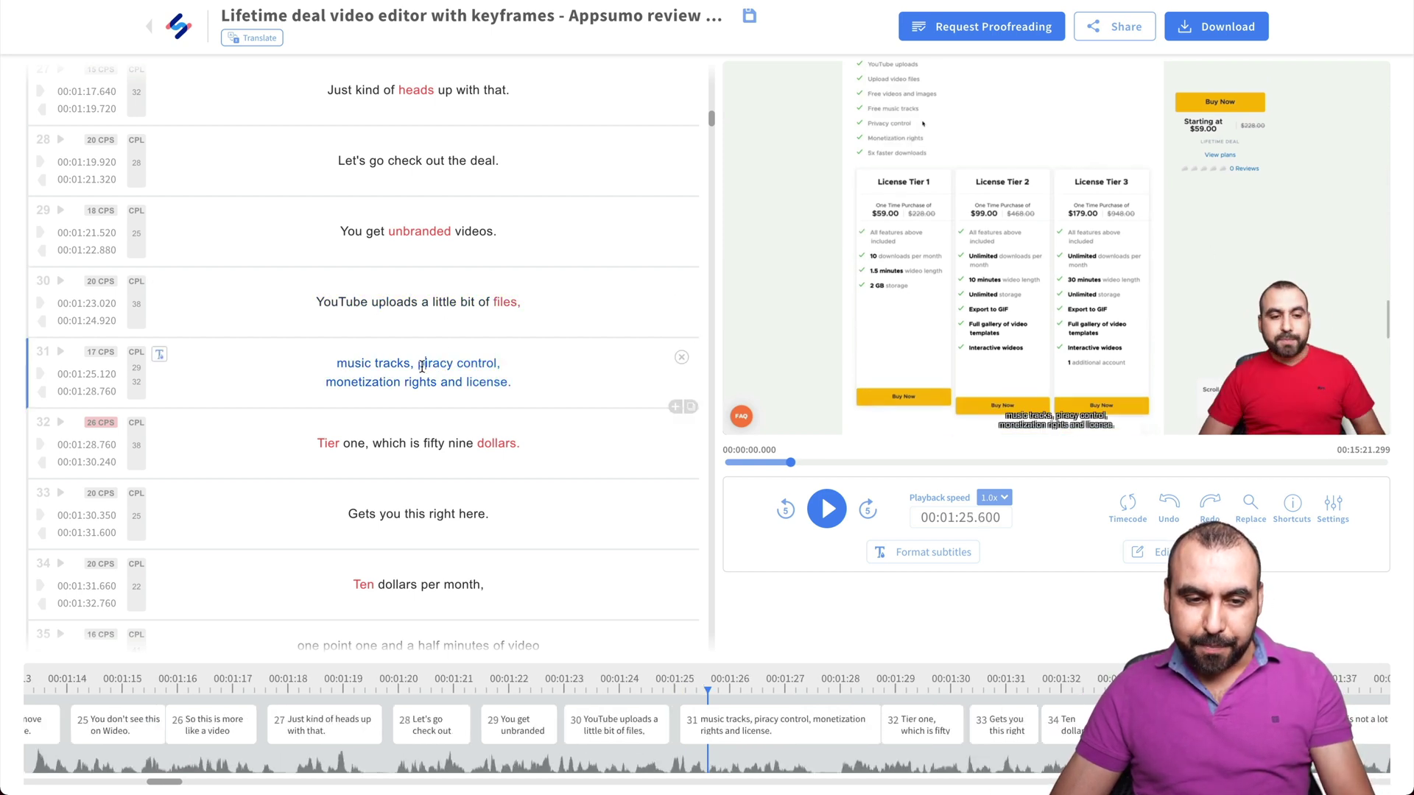
double_click(353, 362)
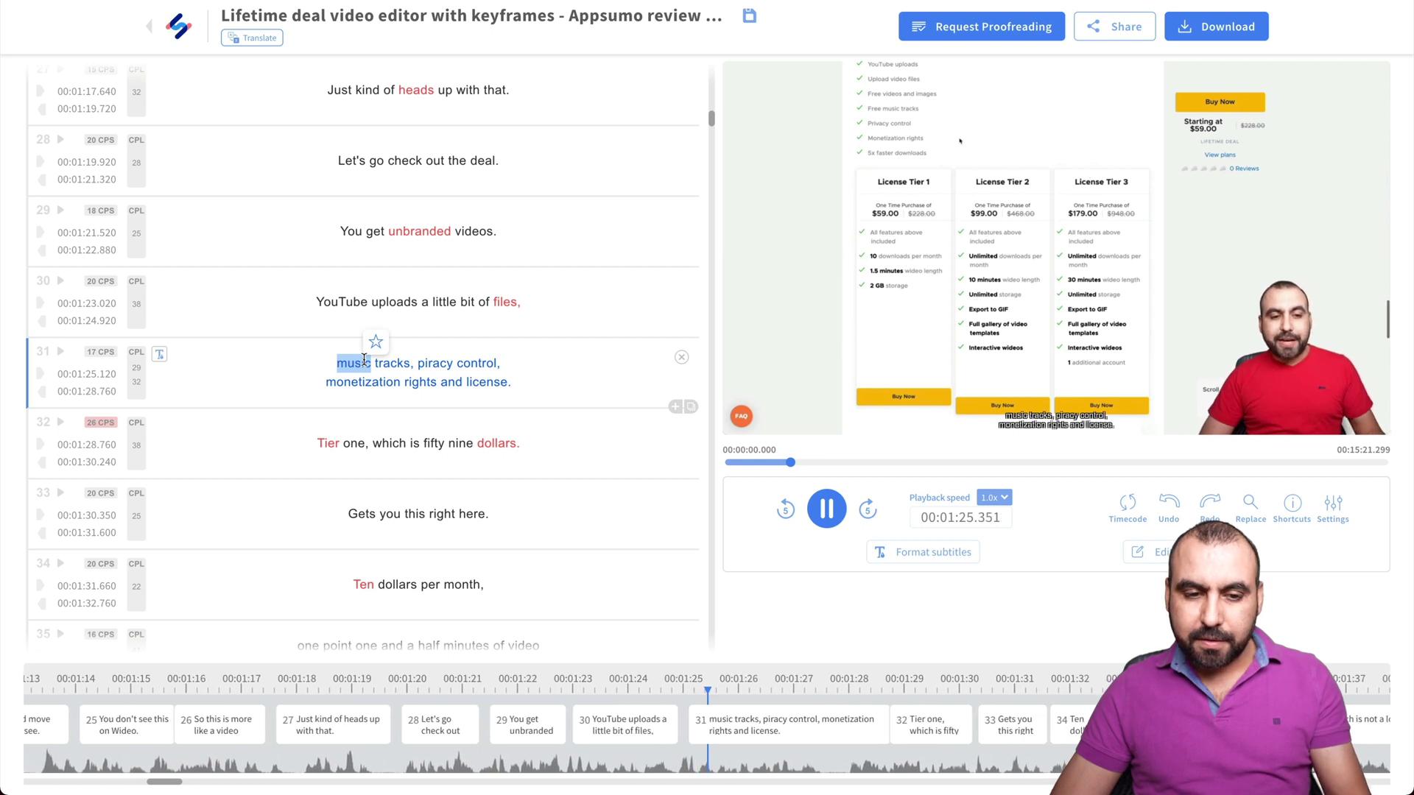
click(827, 508)
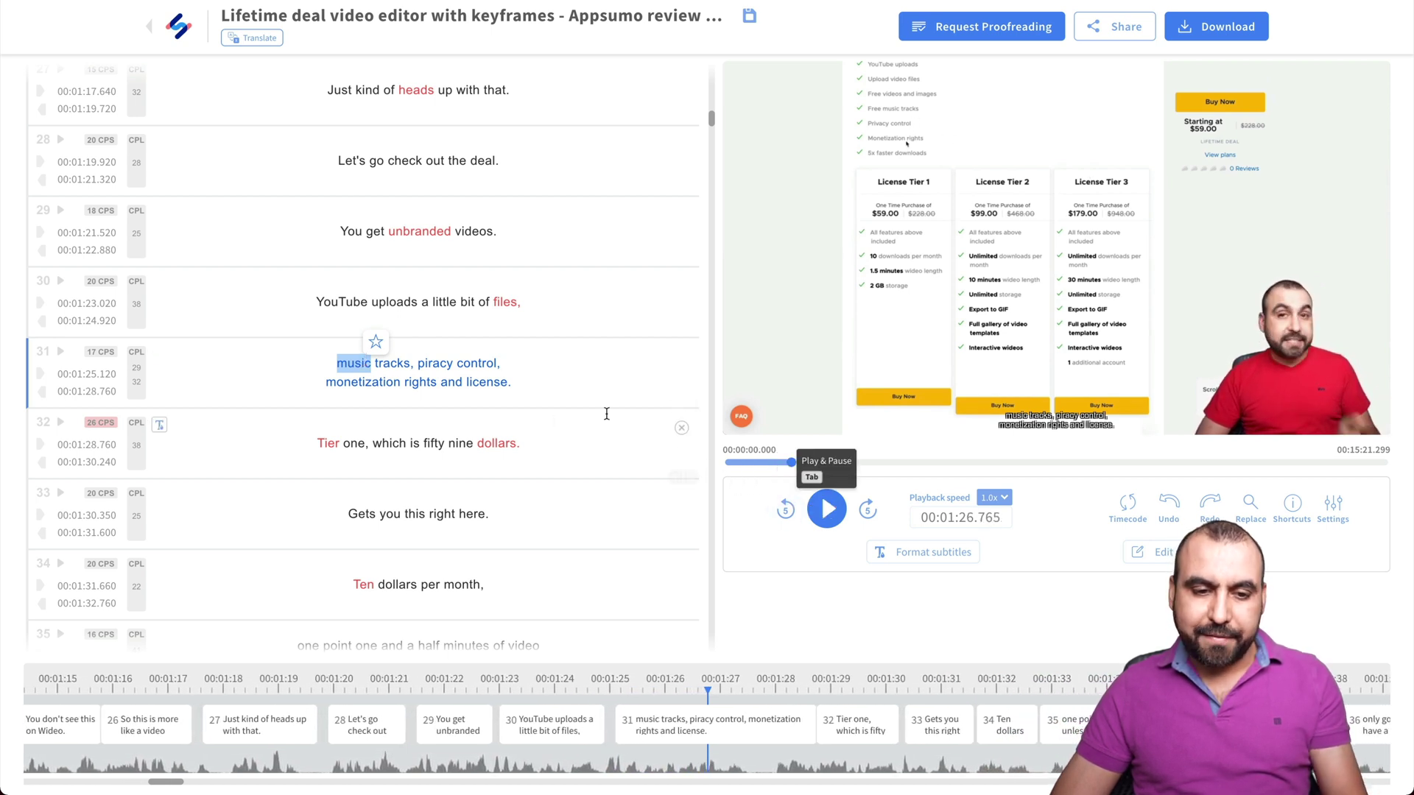
Correct subtitle 31 to 'privacy control' and end it with a period after 'license'
click(424, 364)
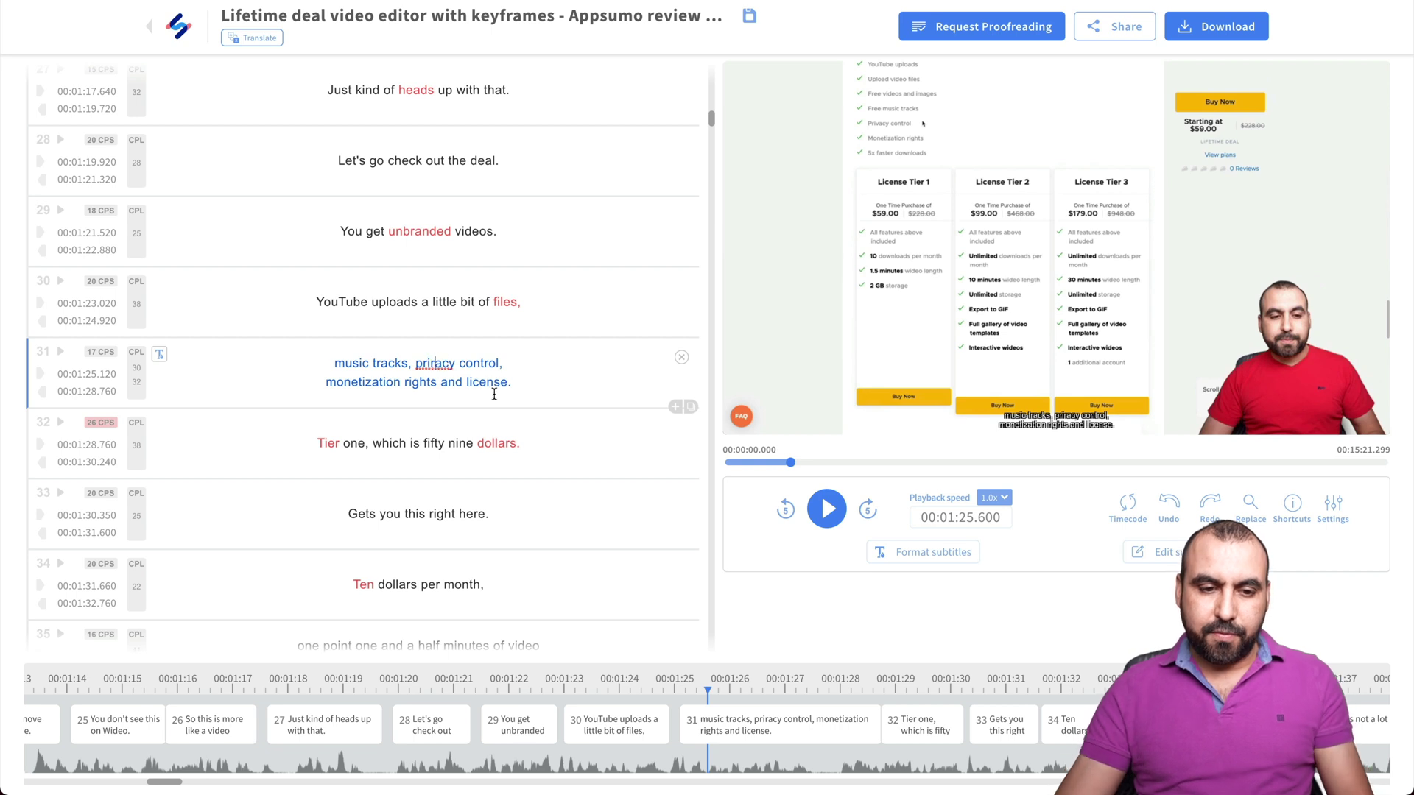
text(riv)
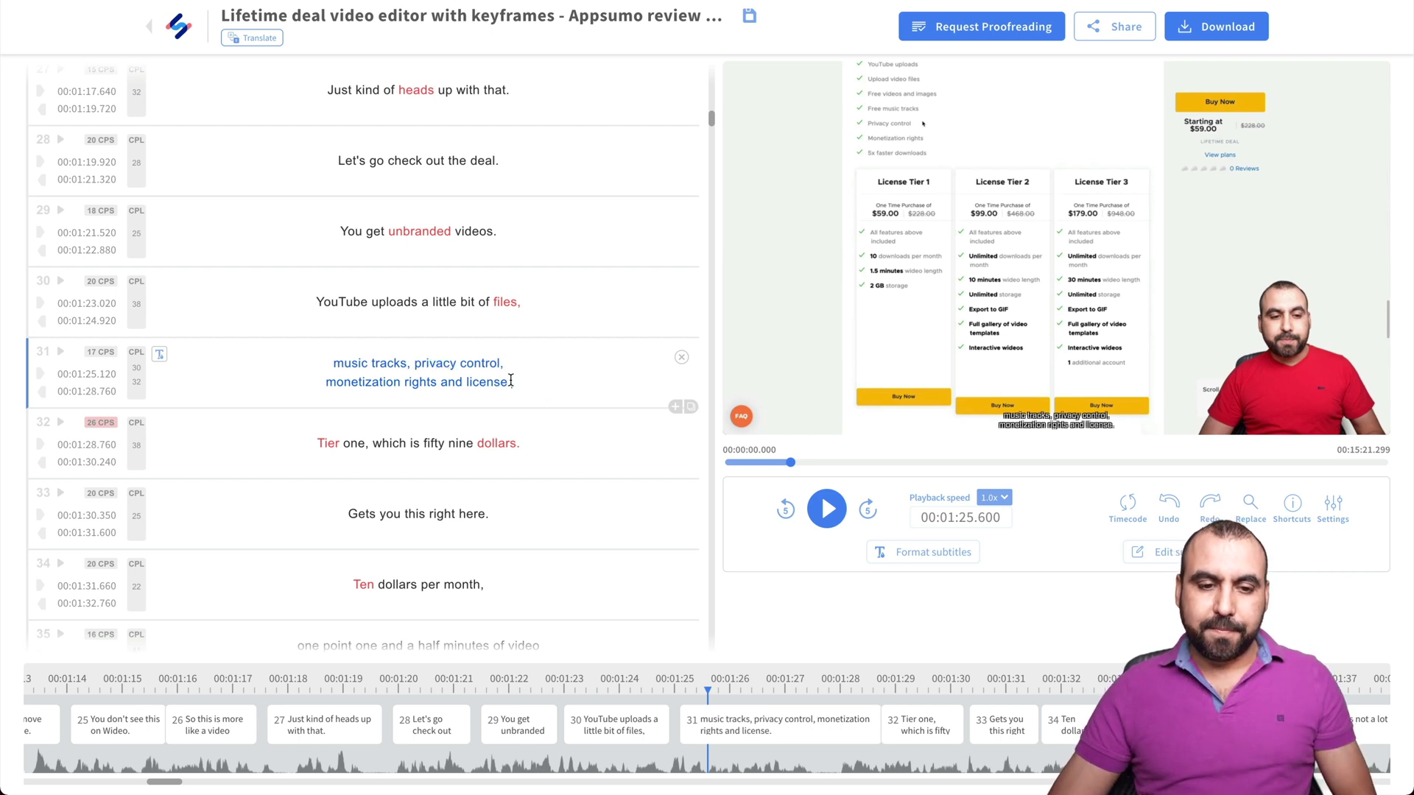
click(512, 381)
text(.)
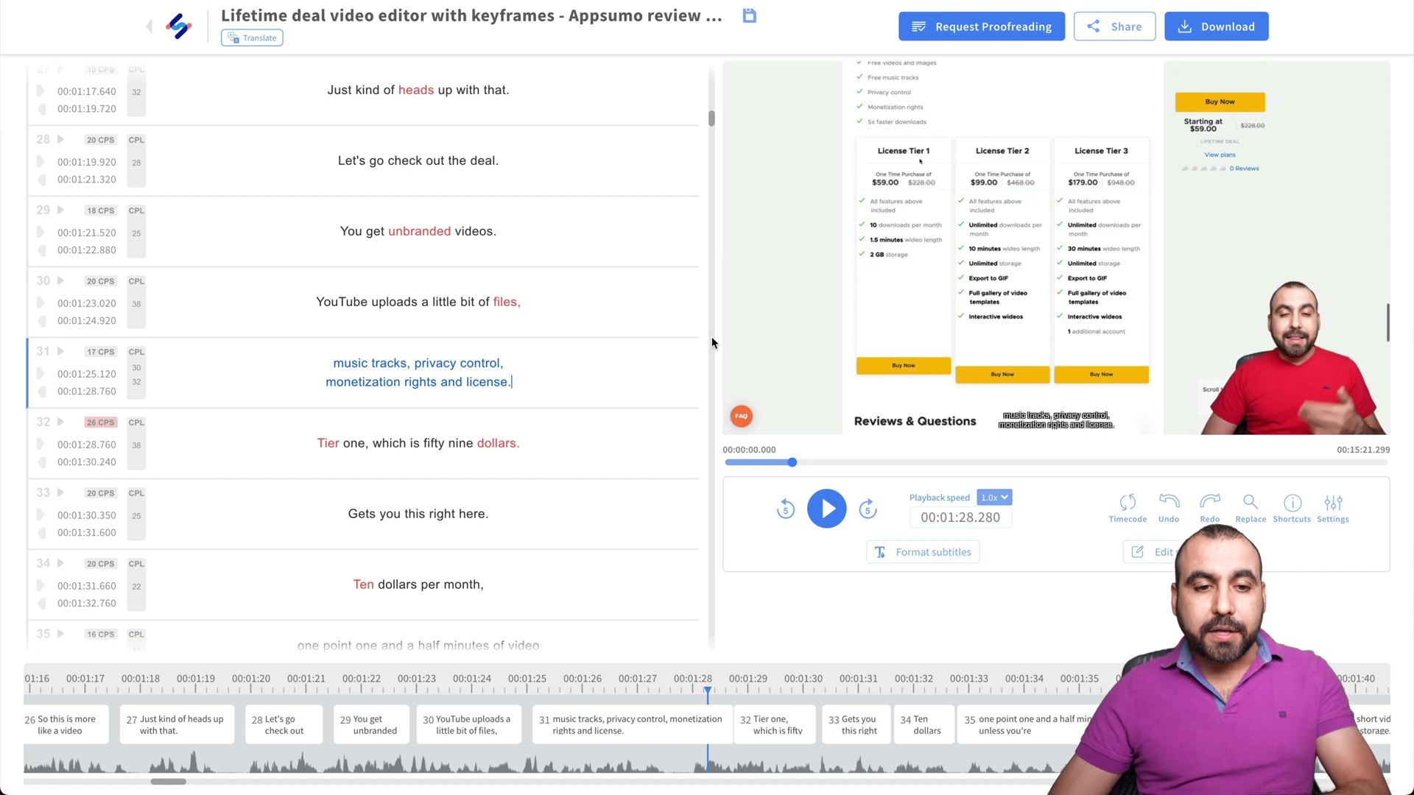
Download the subtitles as a SubRip (.srt) file after reviewing the format list, cancelling the save-location dialog
click(1256, 30)
click(924, 465)
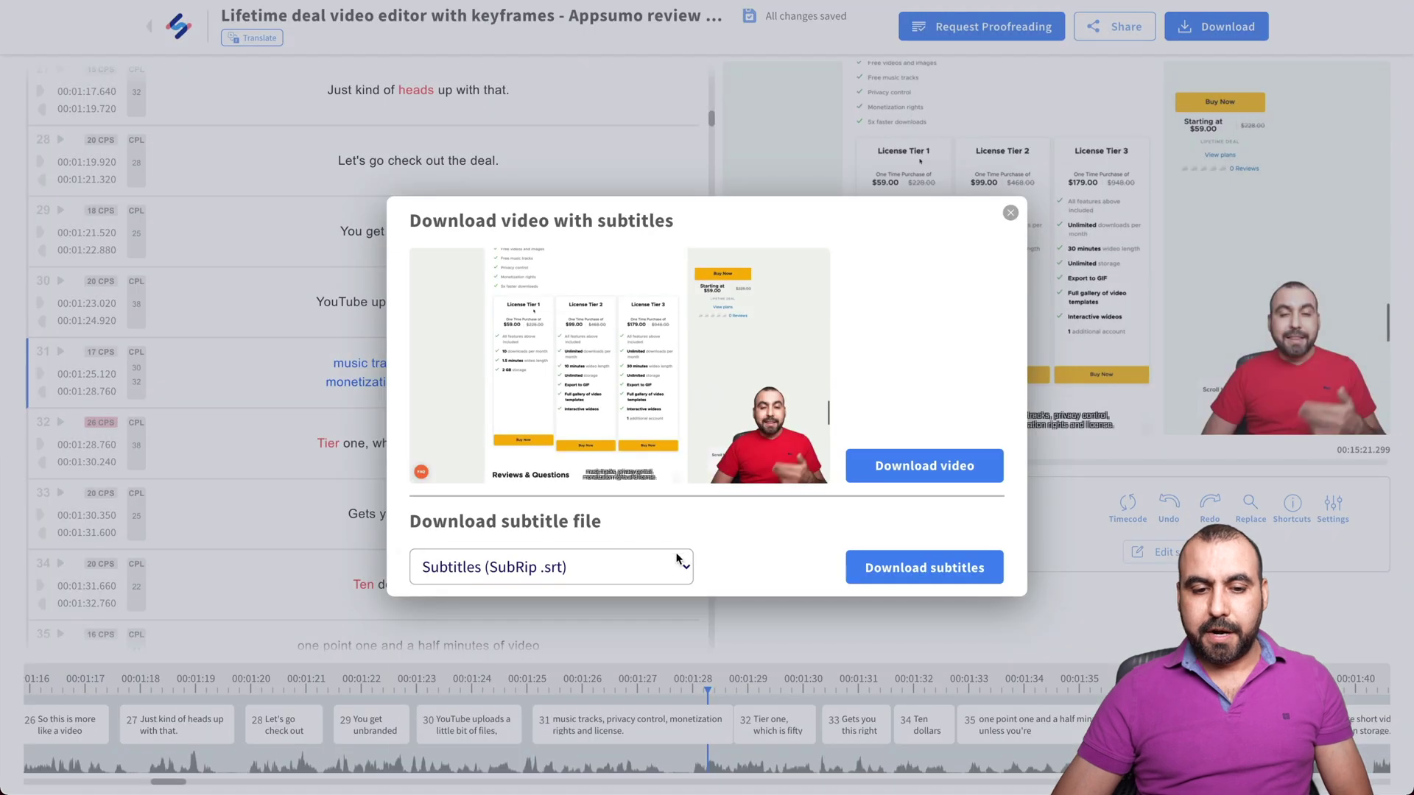
click(678, 566)
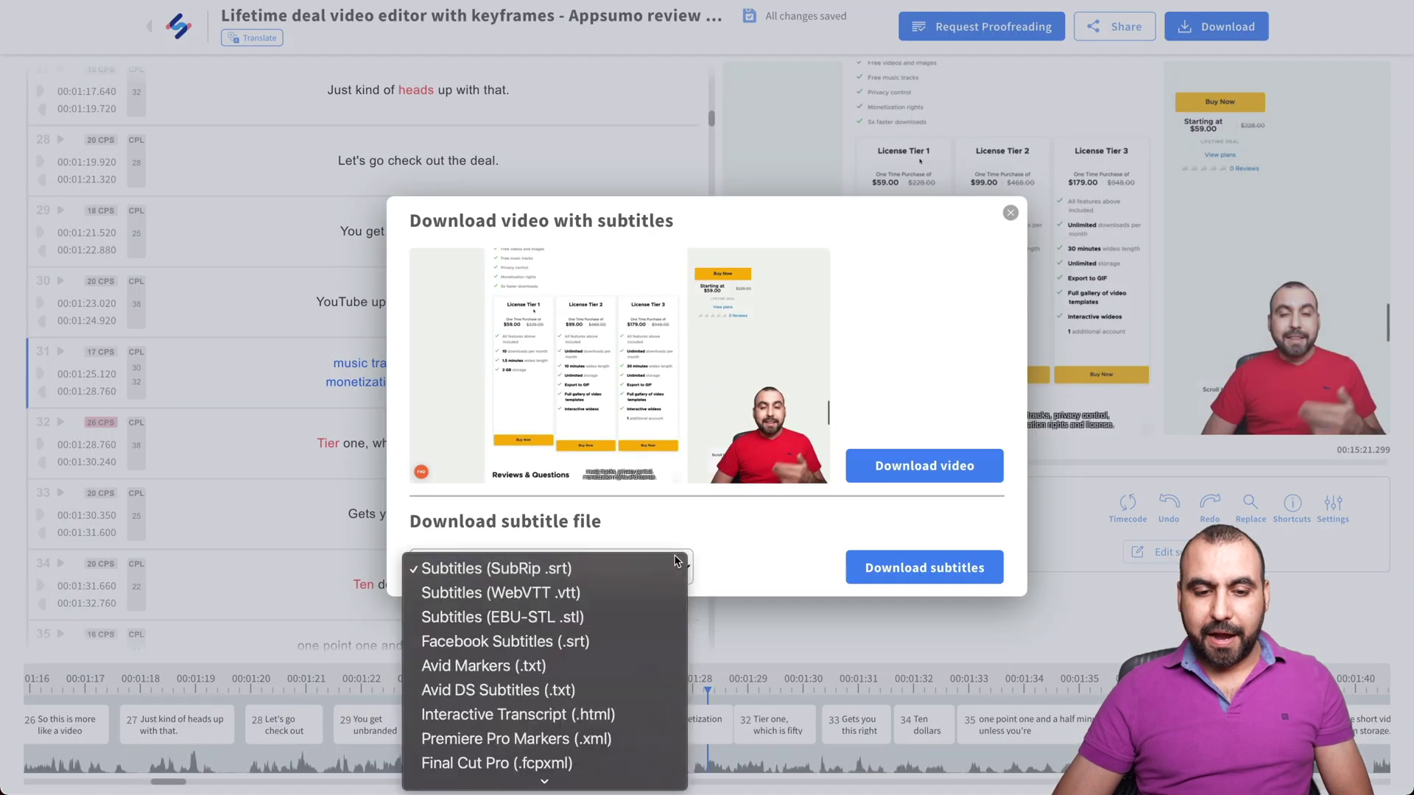
scroll(592, 724, down, 2)
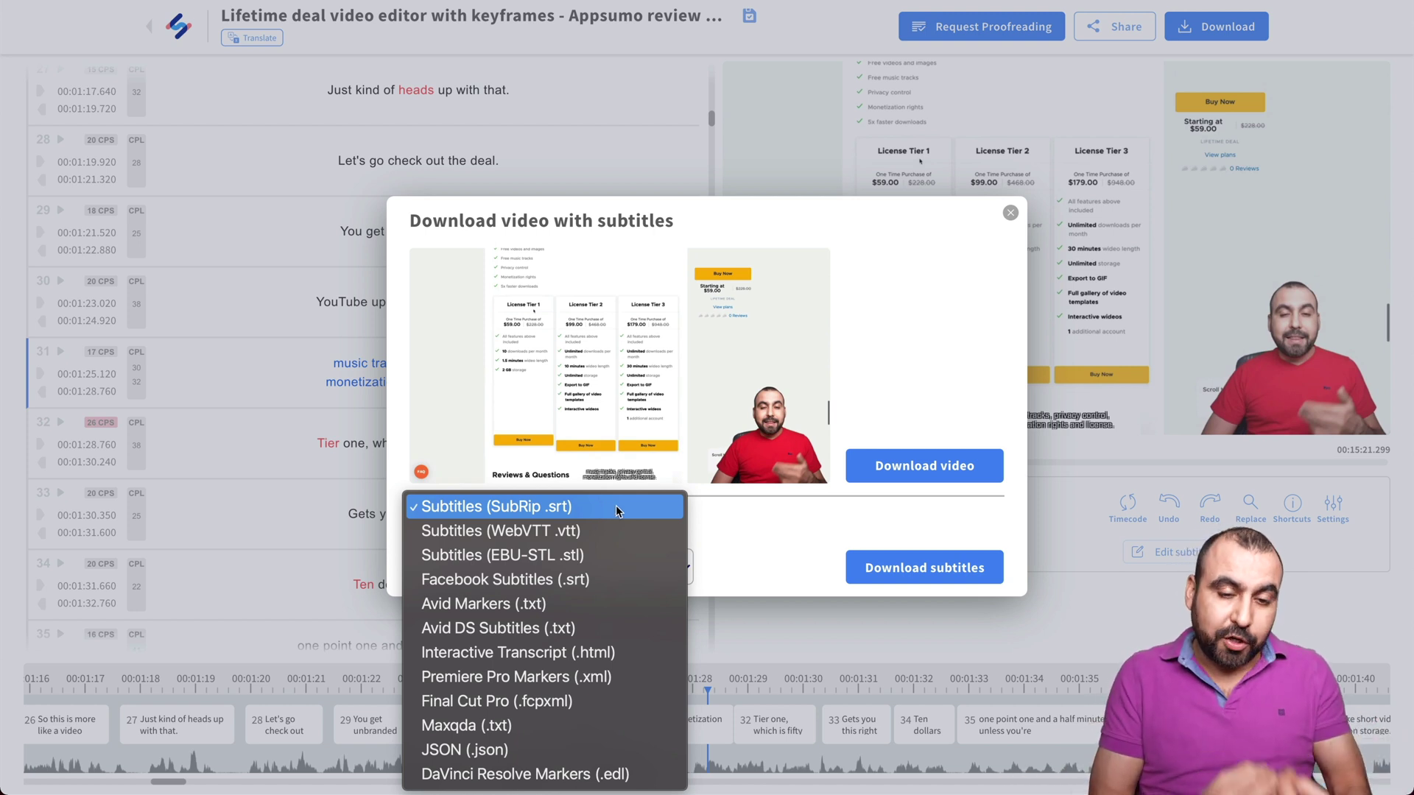
click(721, 556)
click(923, 567)
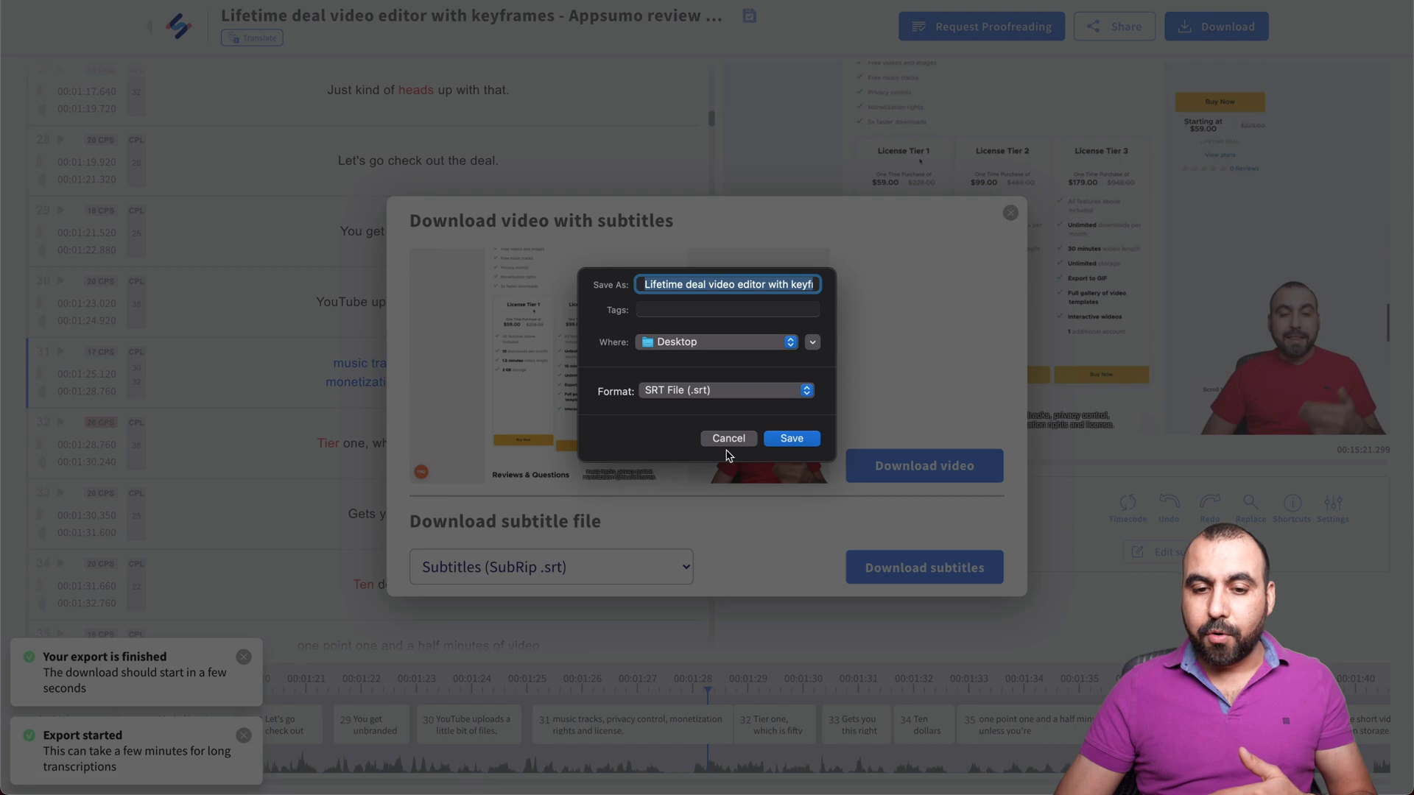
click(728, 438)
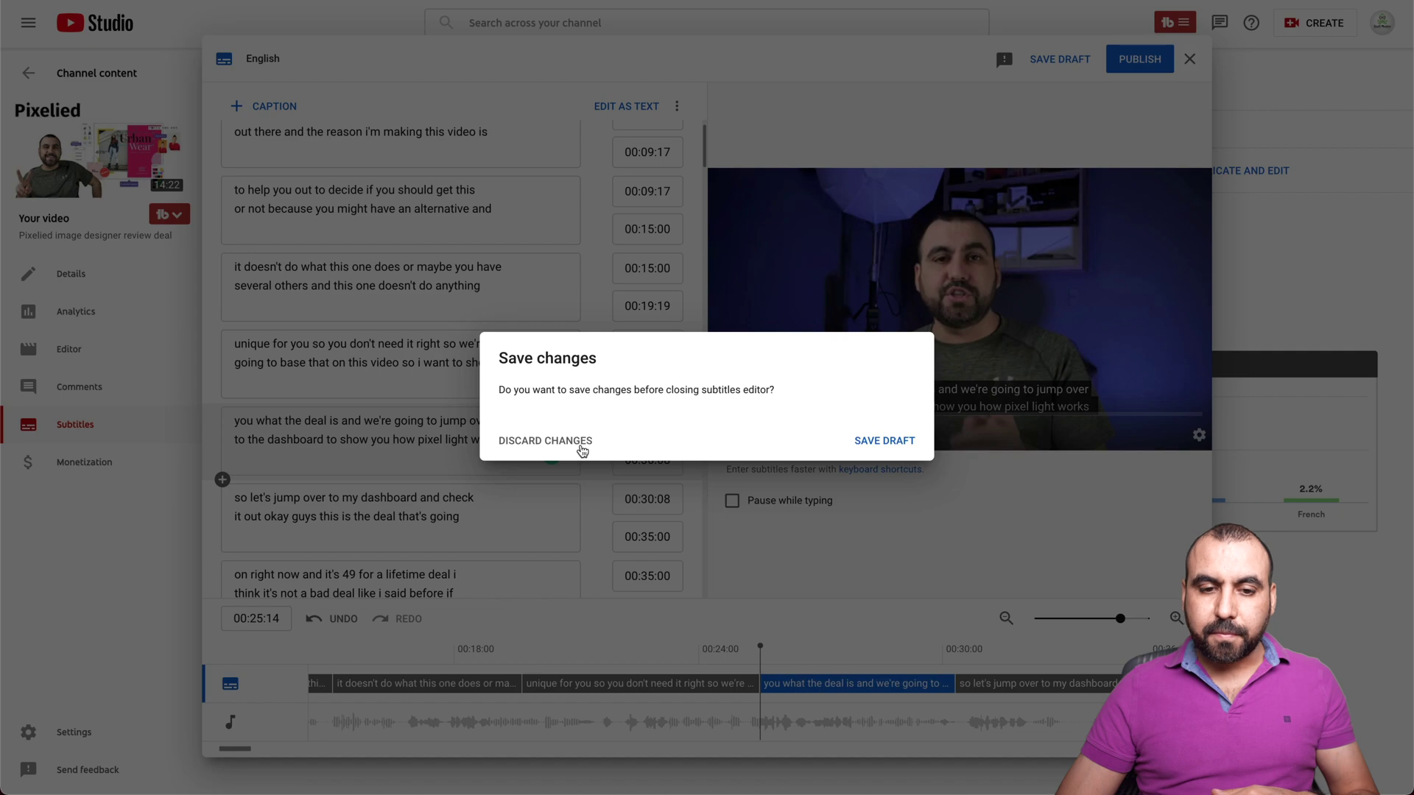
Discard the caption edits, add Spanish as a subtitle language and open its title-and-description form
click(582, 448)
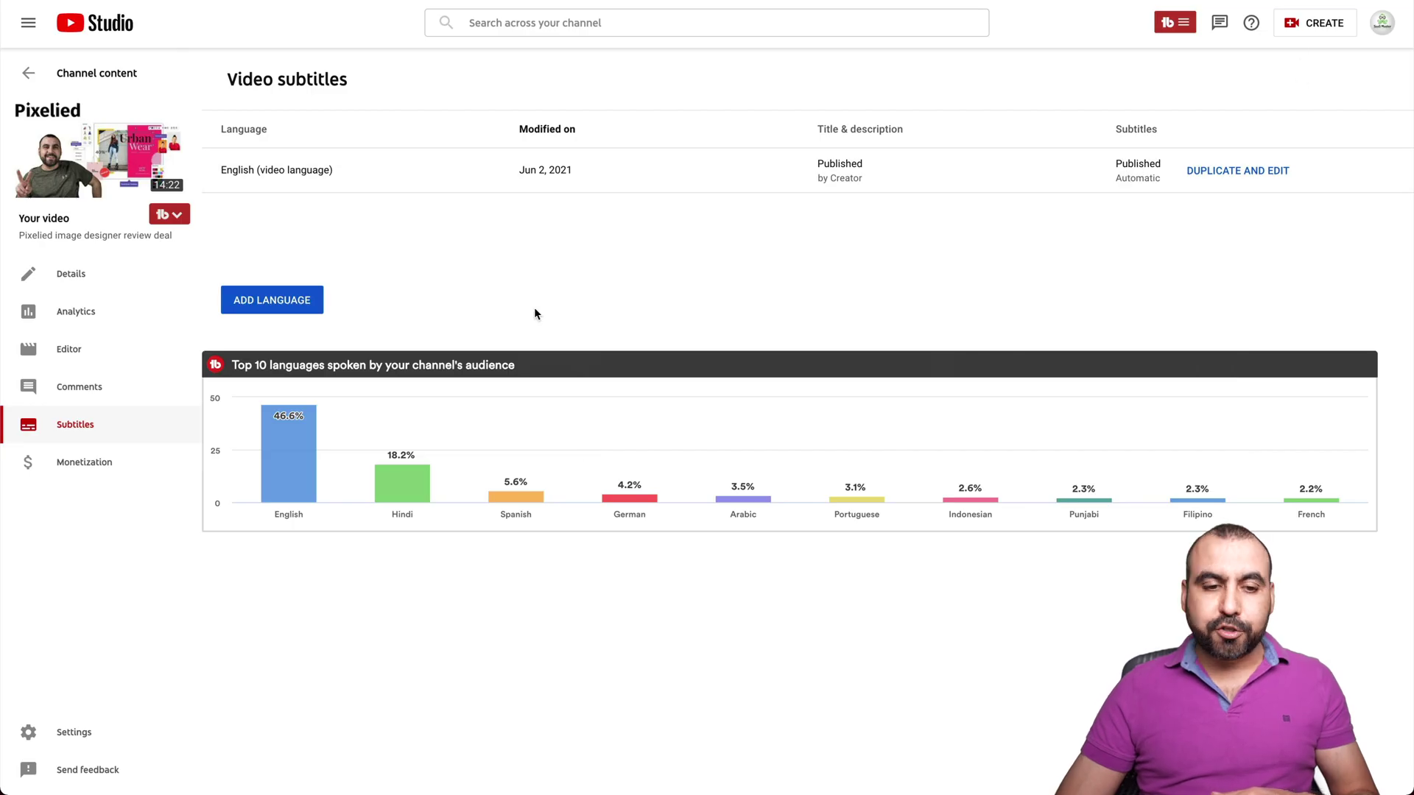
click(272, 300)
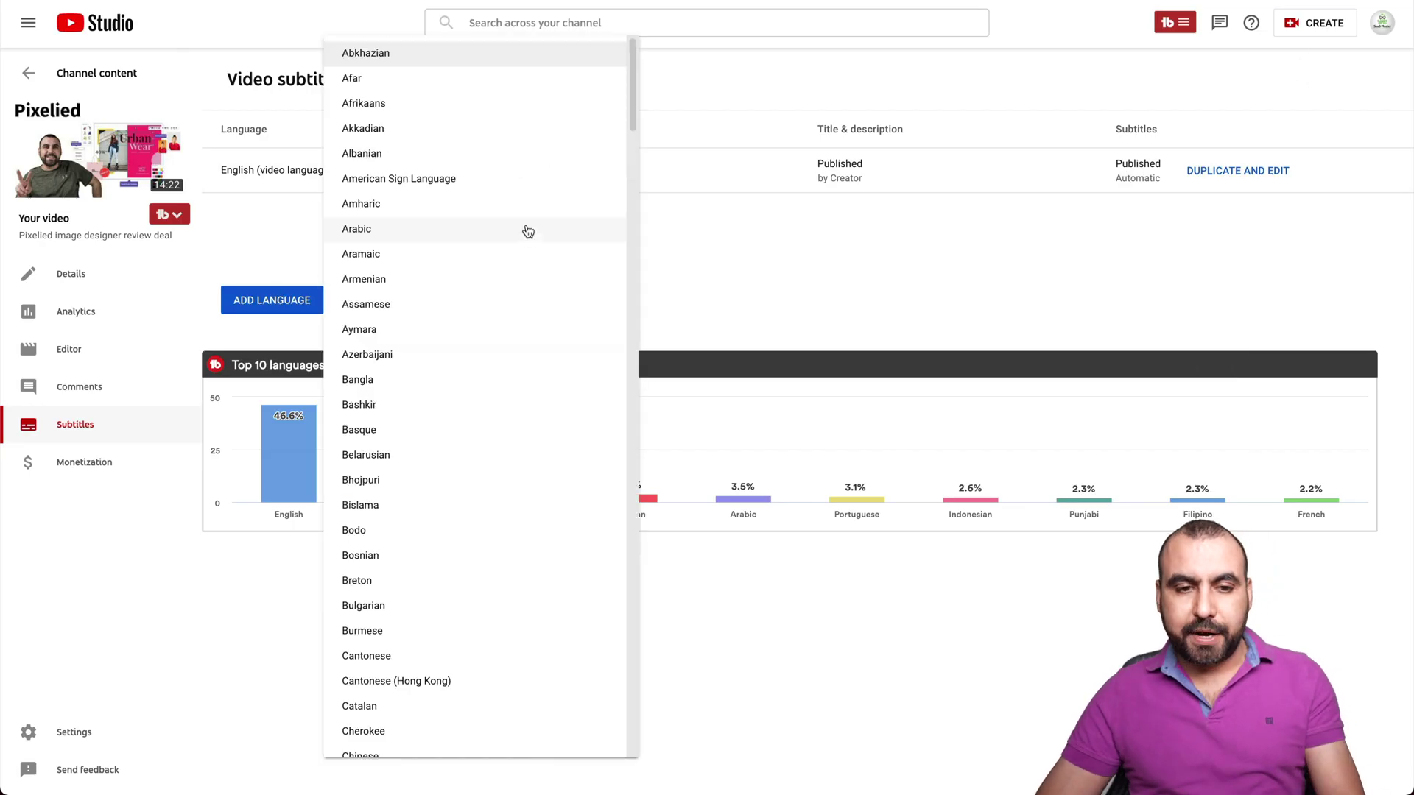
scroll(508, 156, down, 10)
scroll(514, 442, down, 5)
scroll(514, 448, down, 2)
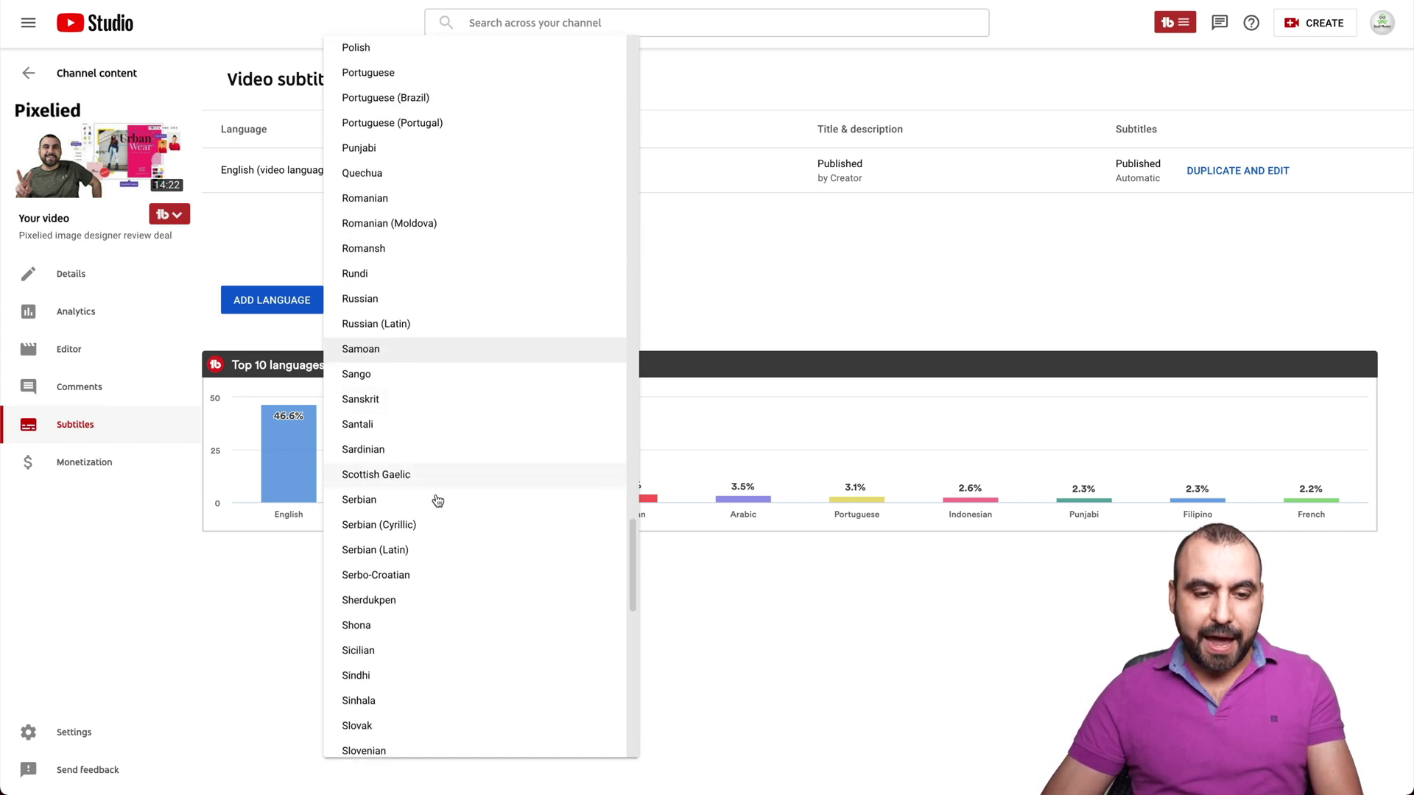
scroll(421, 552, down, 3)
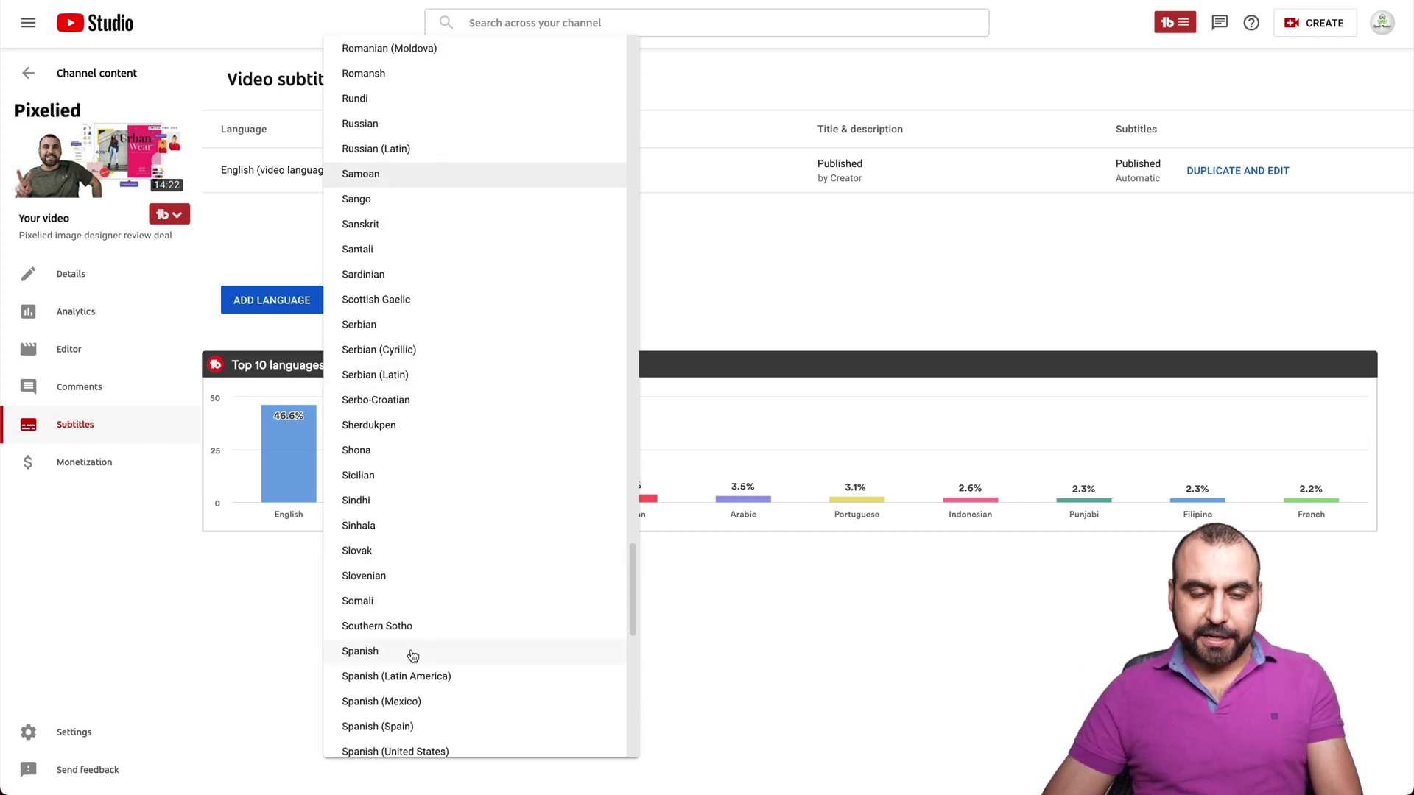
click(409, 650)
click(826, 216)
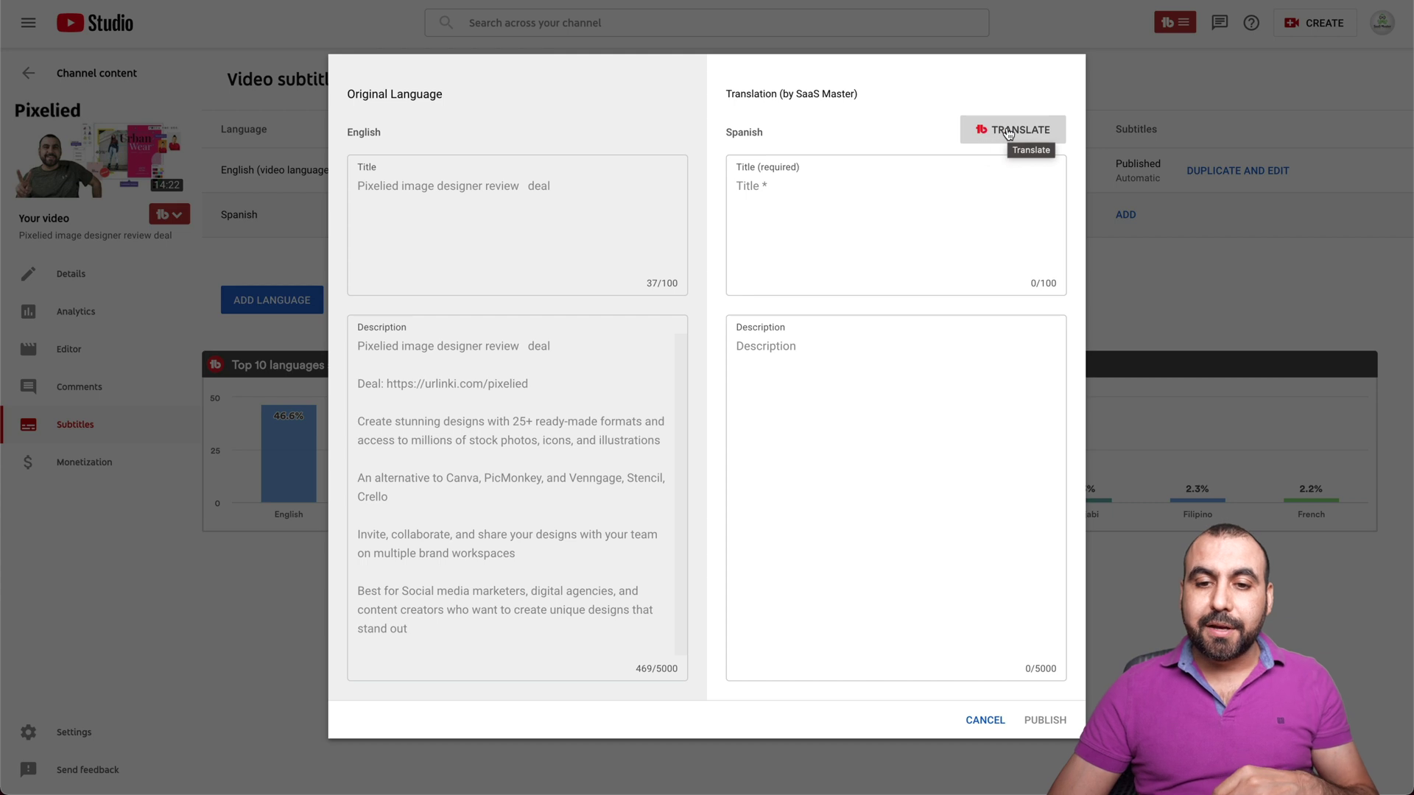
Translate the video's title and description into Spanish and publish them
click(1008, 131)
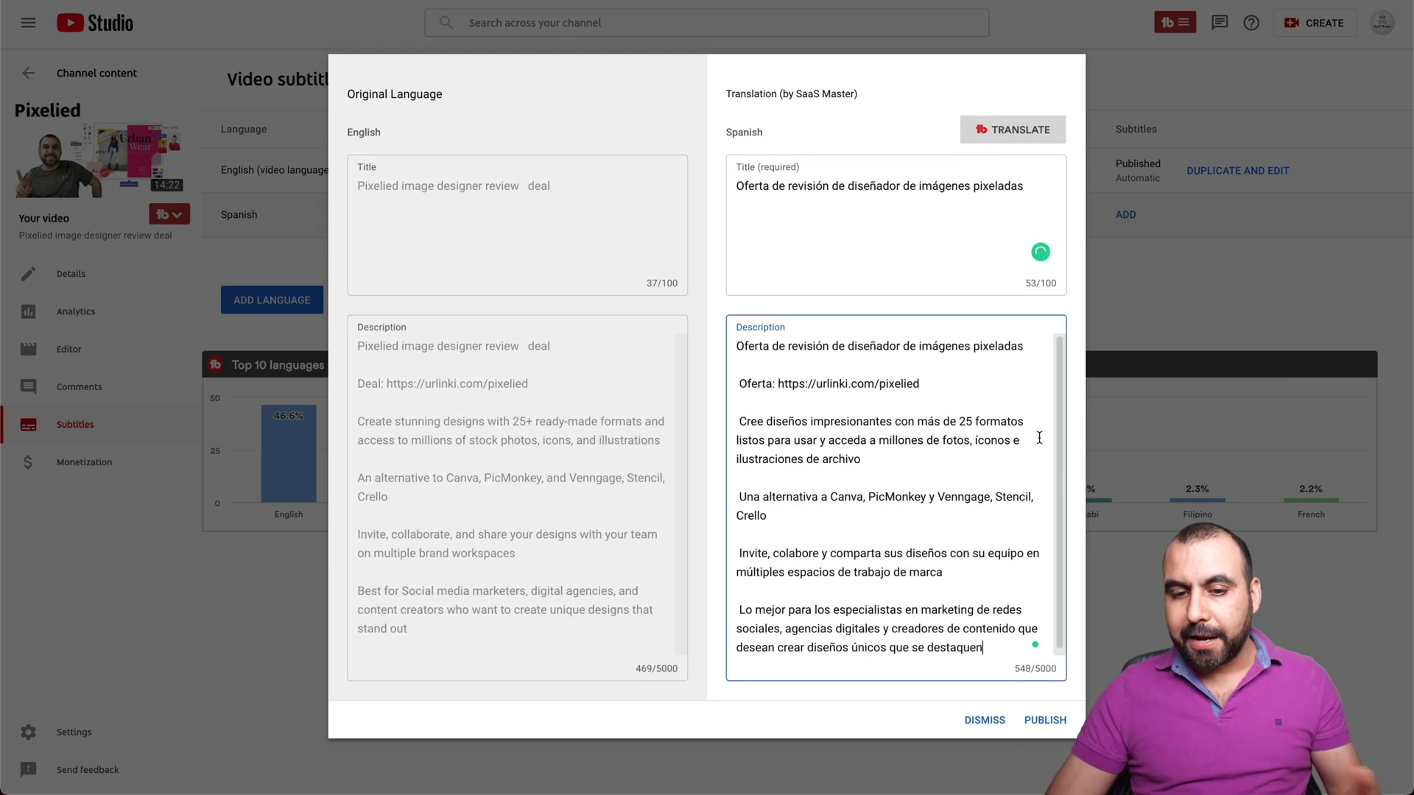
click(1045, 720)
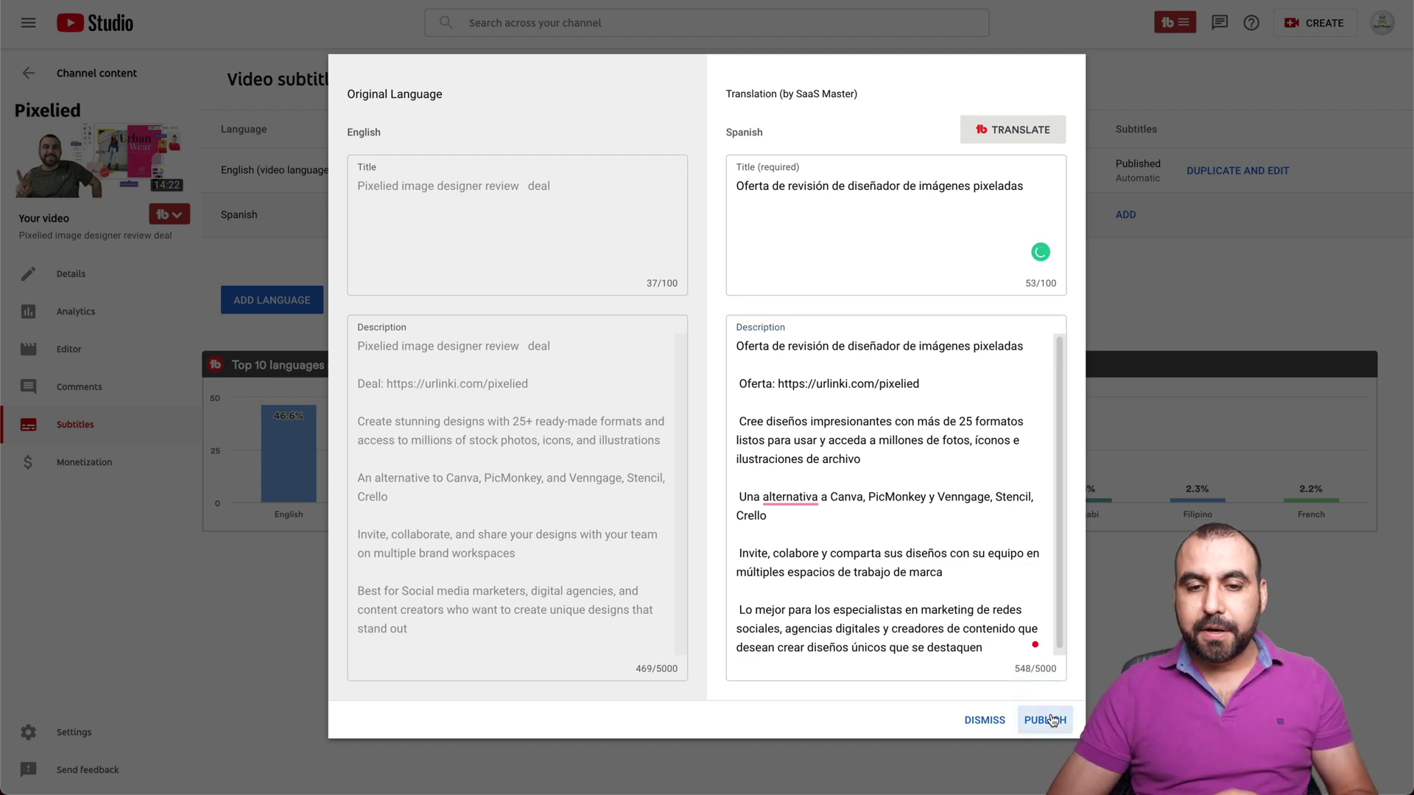
mouse_move(1125, 170)
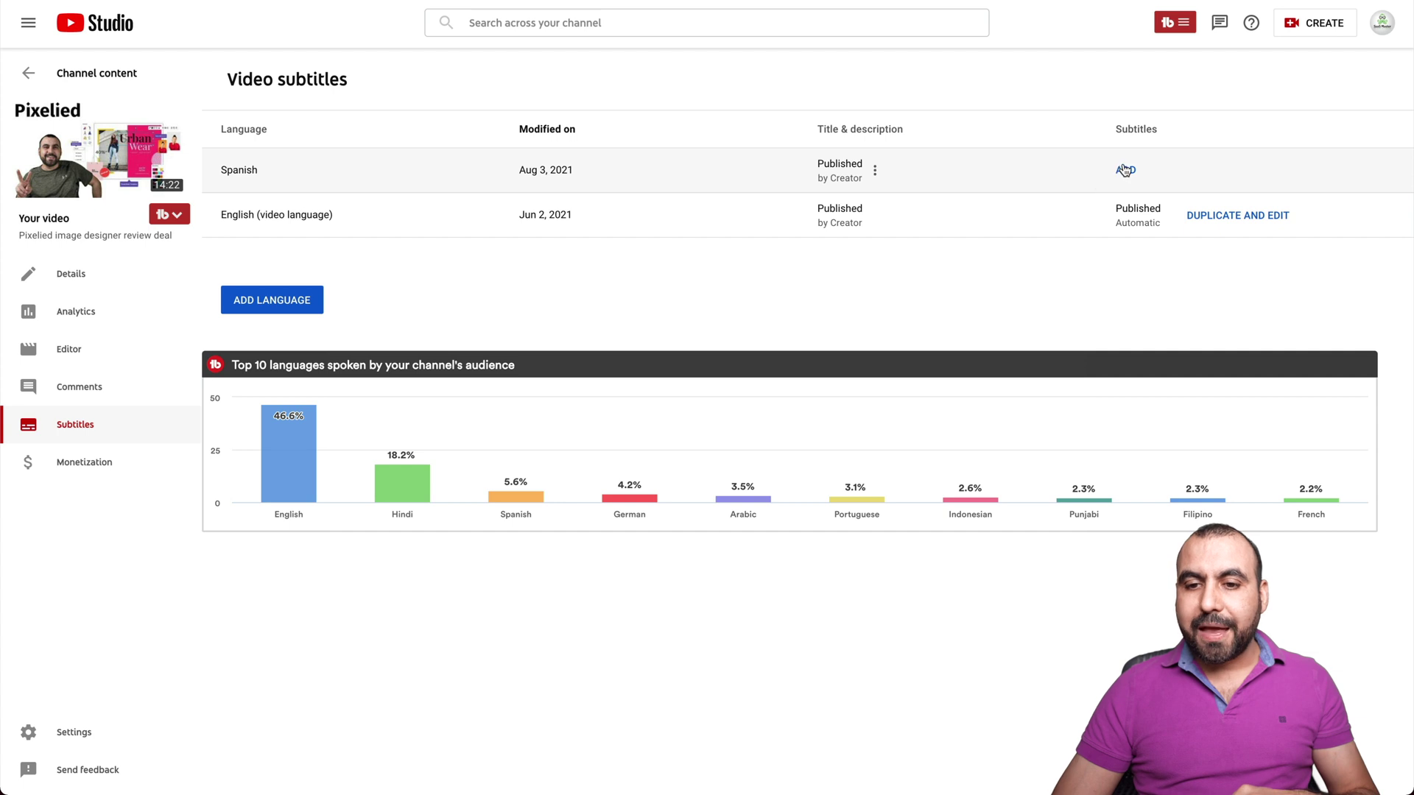
Look at the Spanish captions editor for the video and close it unchanged
click(1126, 170)
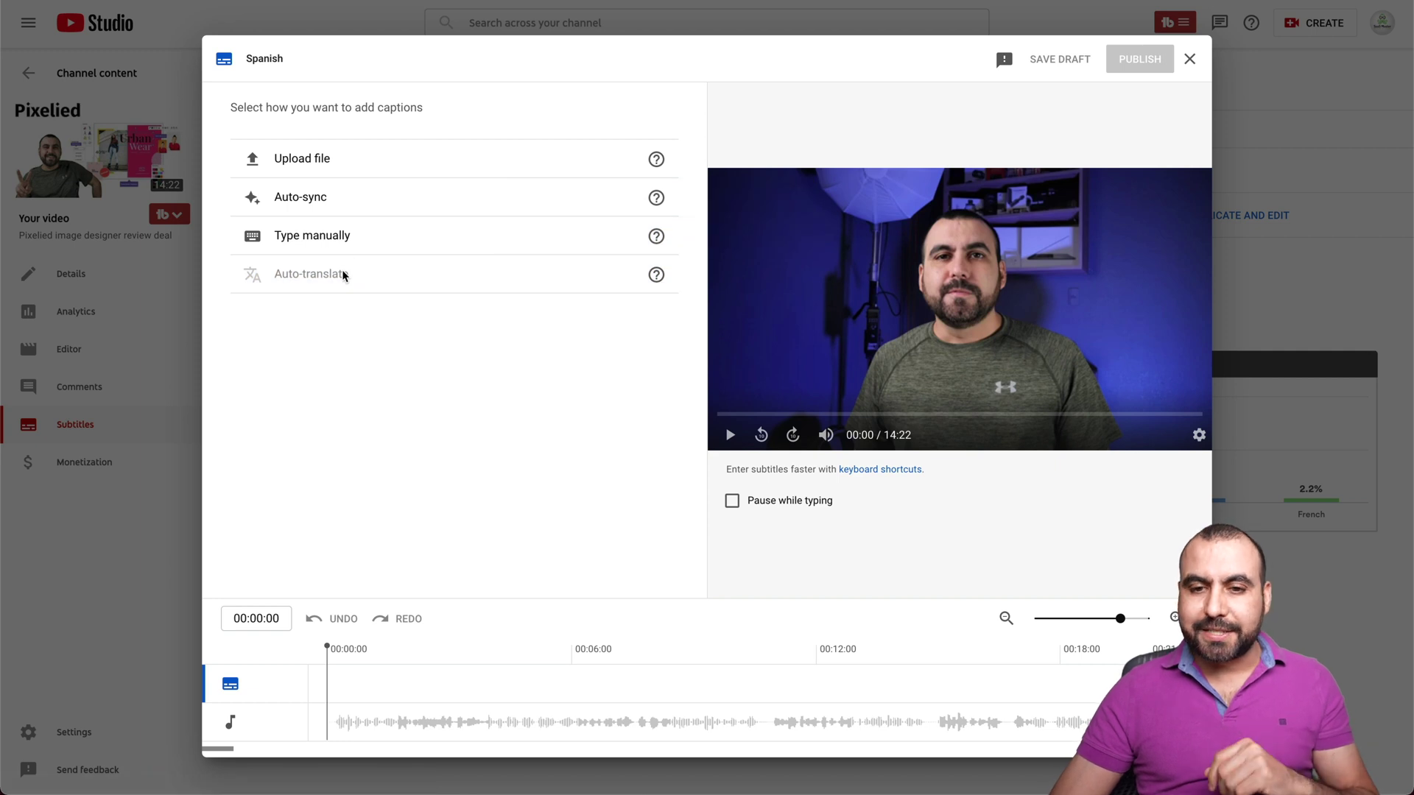
click(1189, 58)
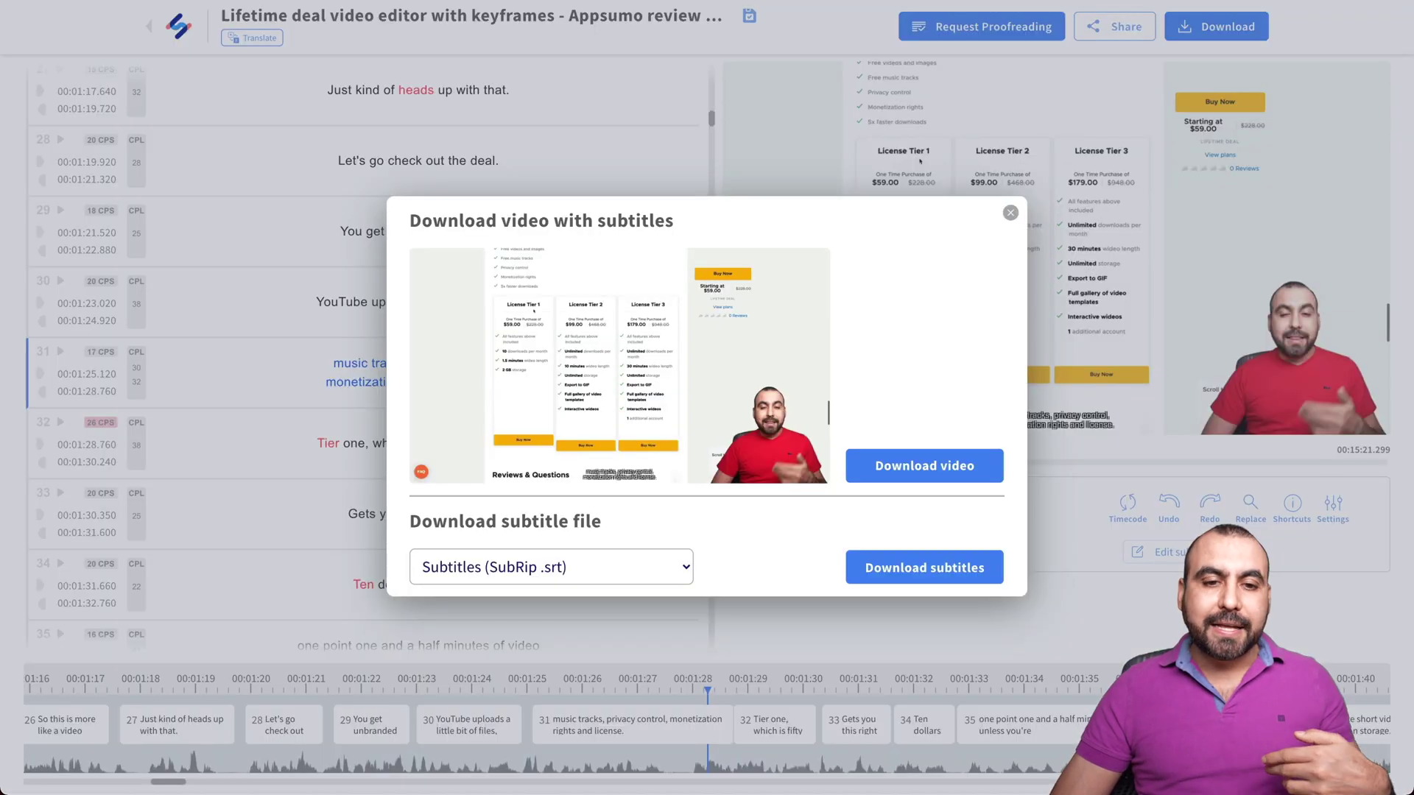
Browse the available translation languages with Spanish selected, then dismiss the new translation without translating
click(1009, 212)
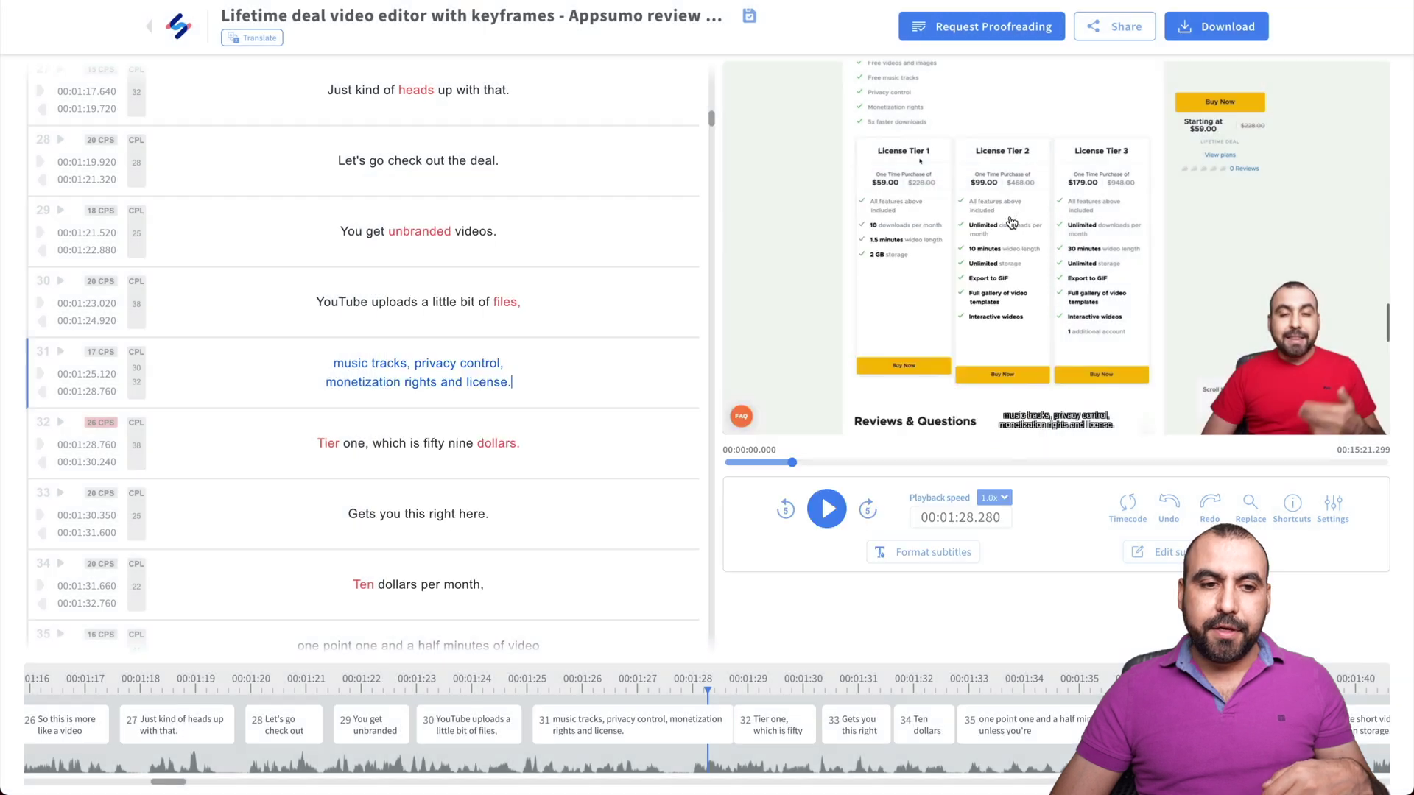
click(250, 40)
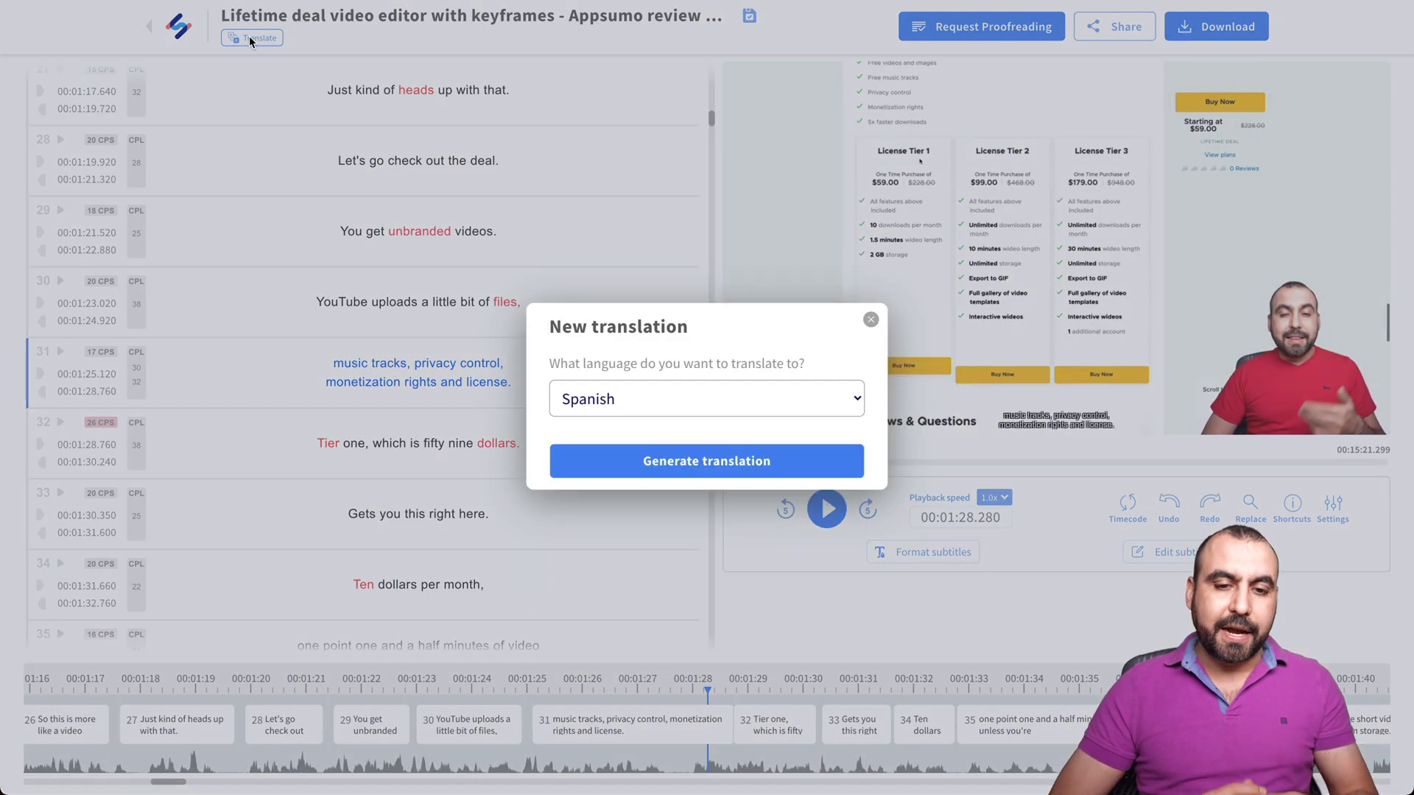
click(801, 398)
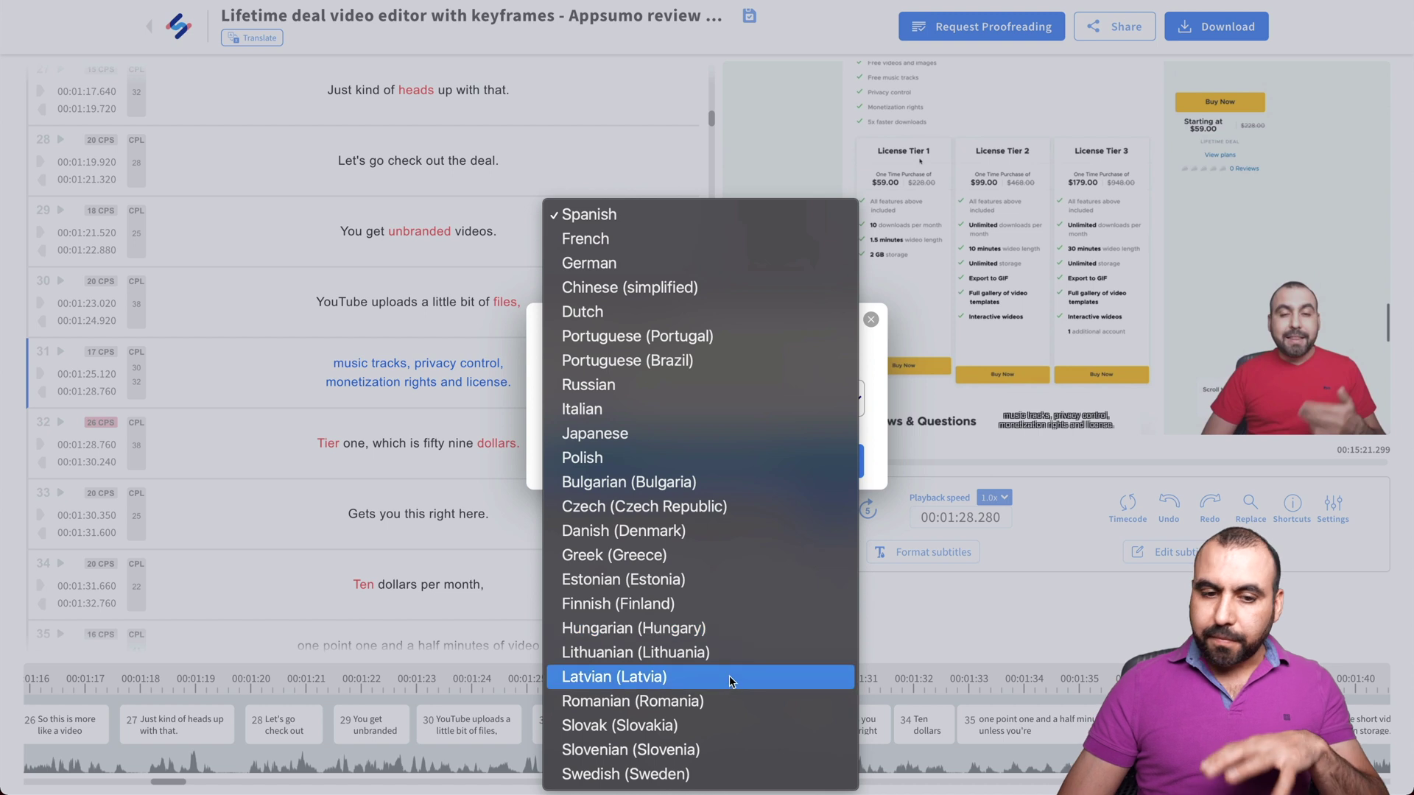
click(519, 139)
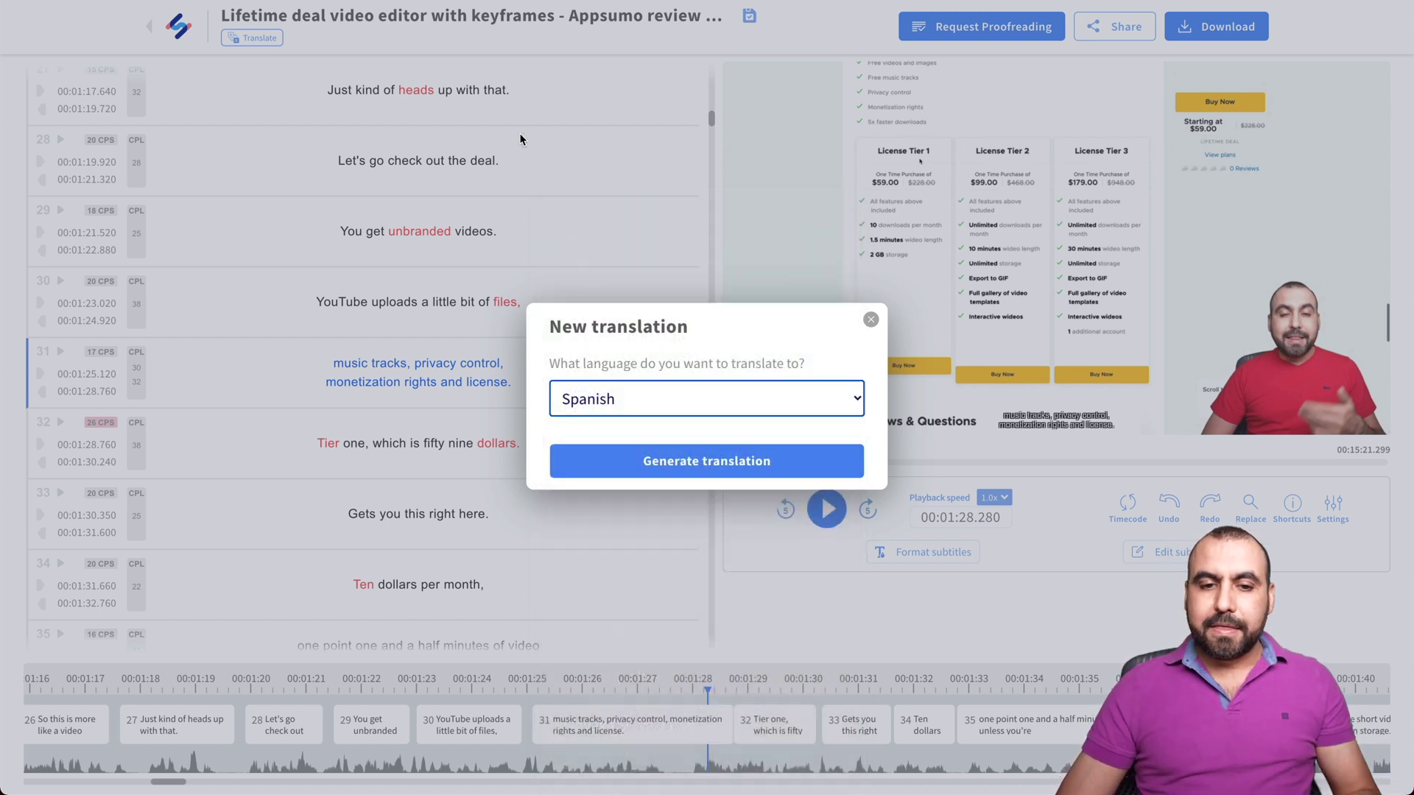
click(871, 320)
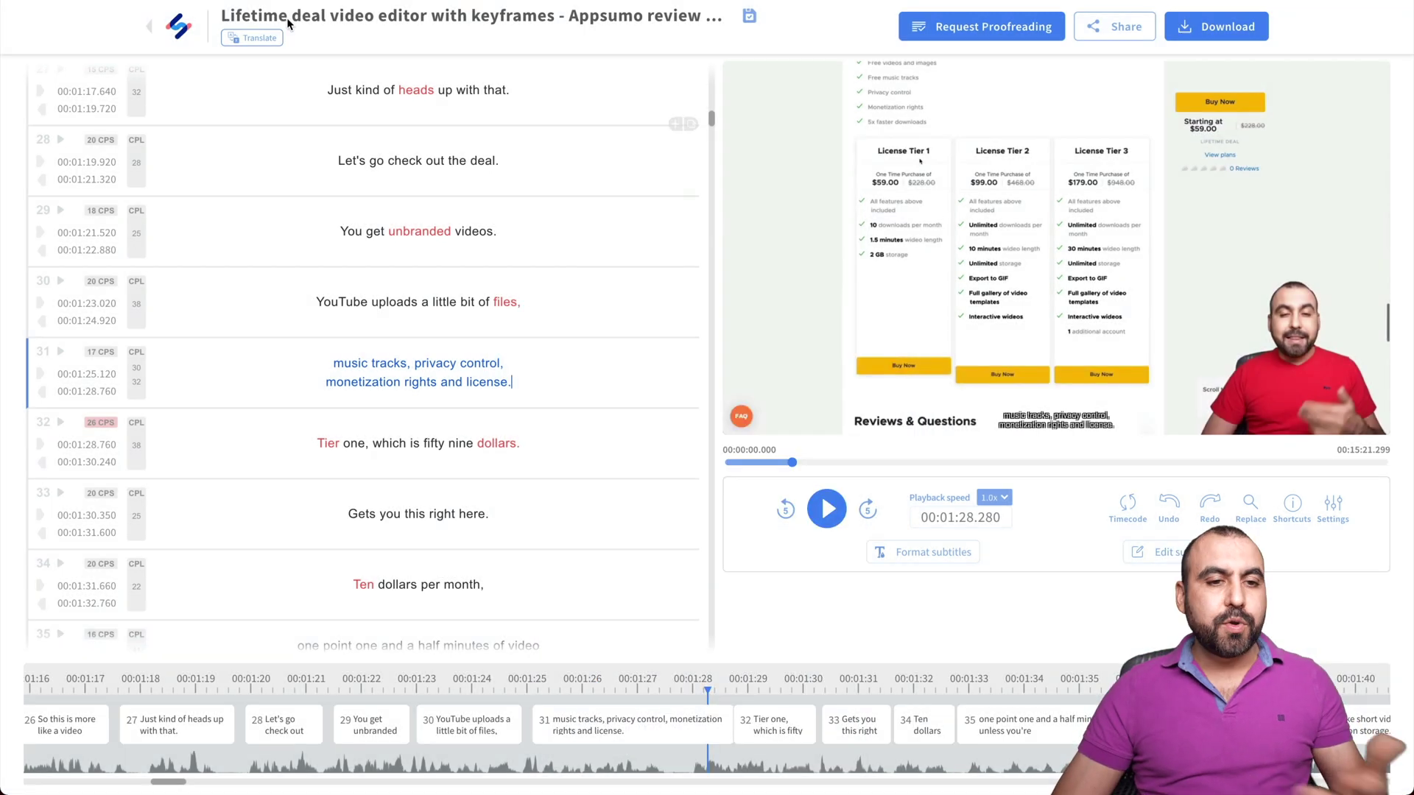
From the dashboard, start a new subtitles upload and choose to import the video from a link
click(155, 31)
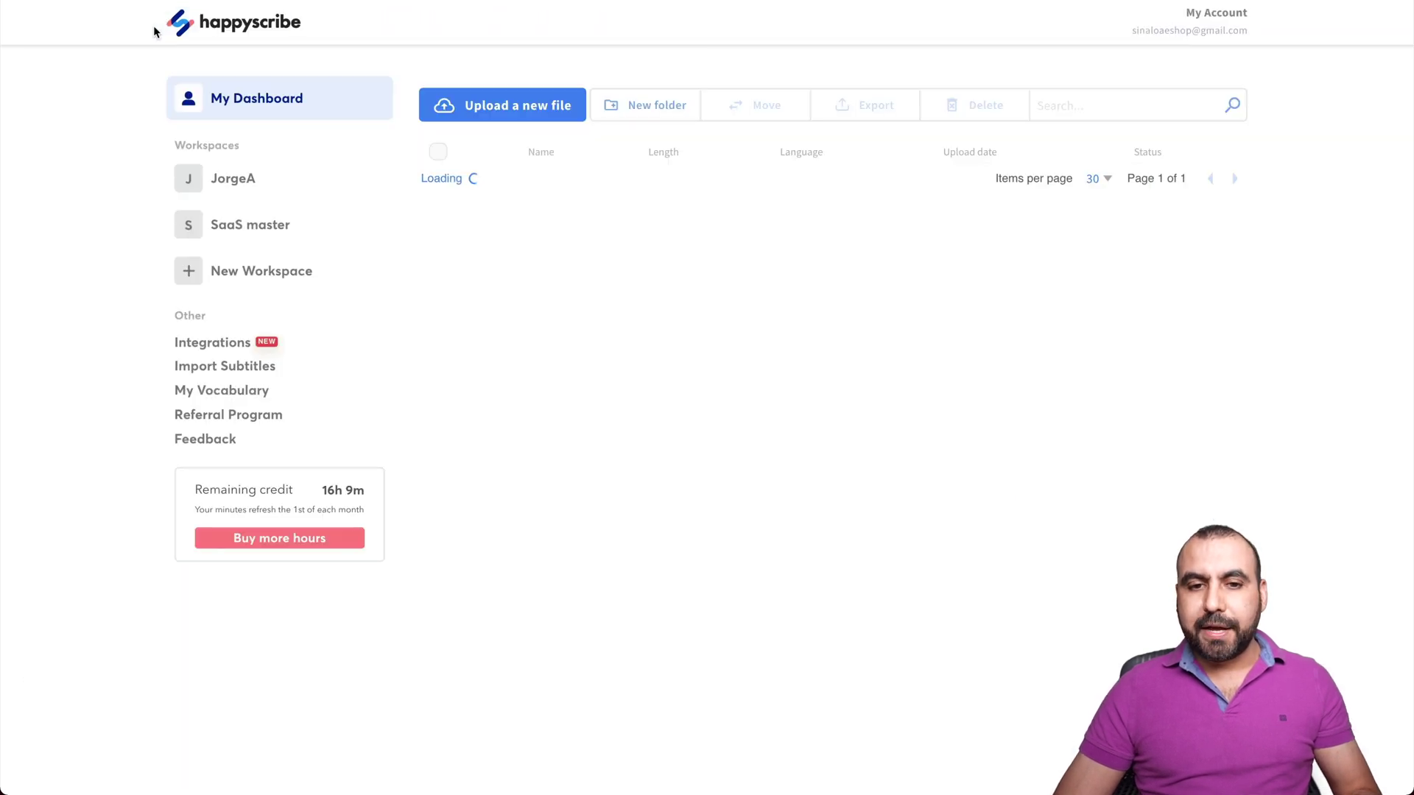
click(533, 97)
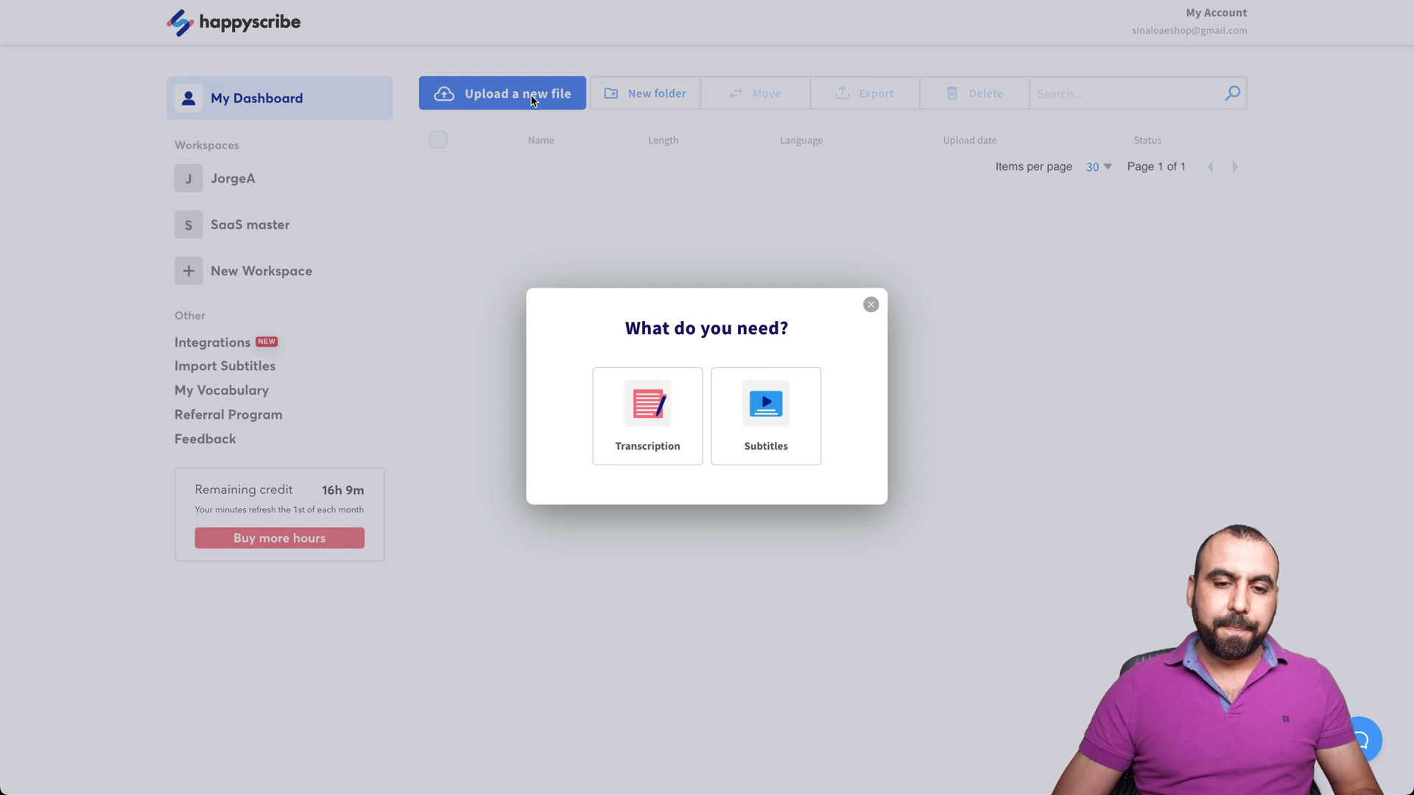
click(739, 422)
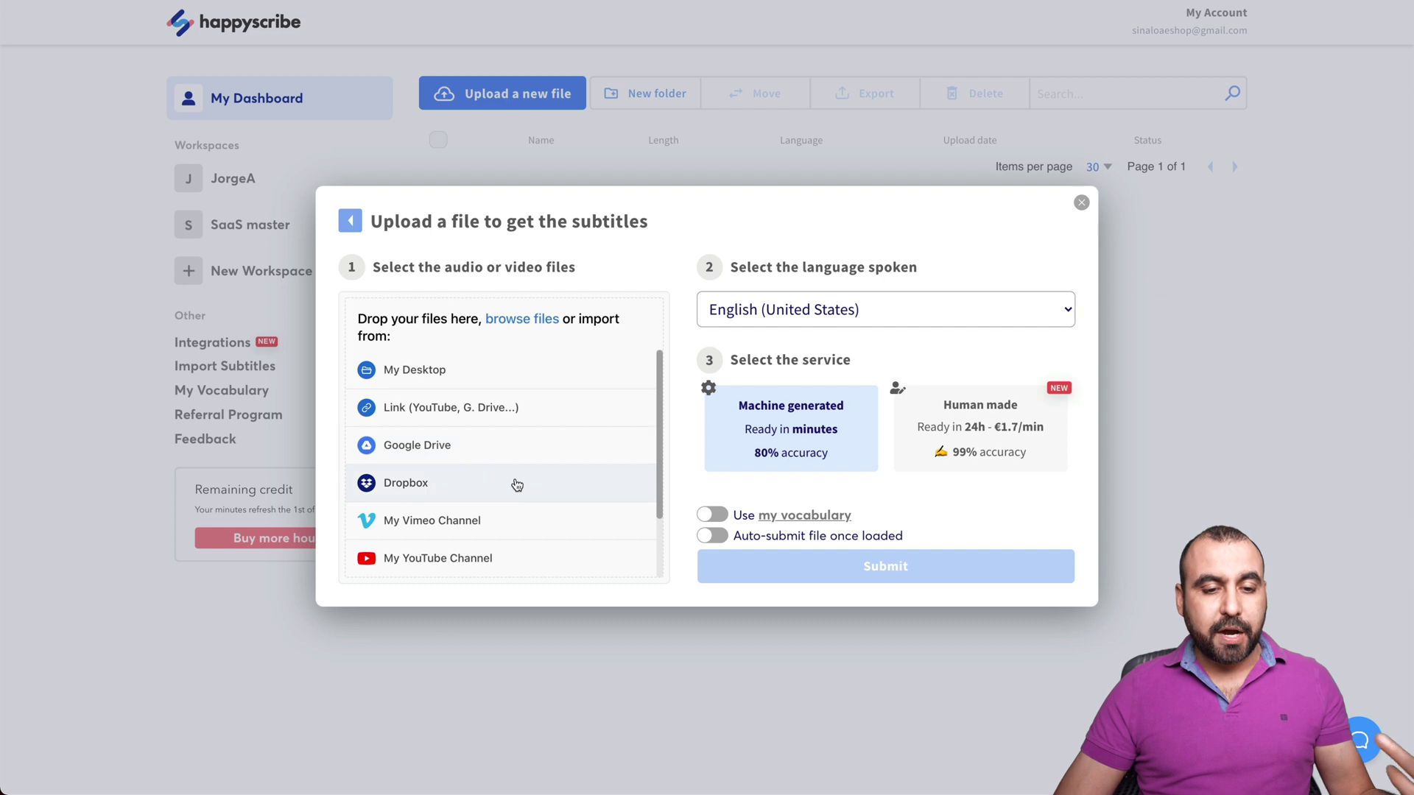
scroll(515, 465, down, 2)
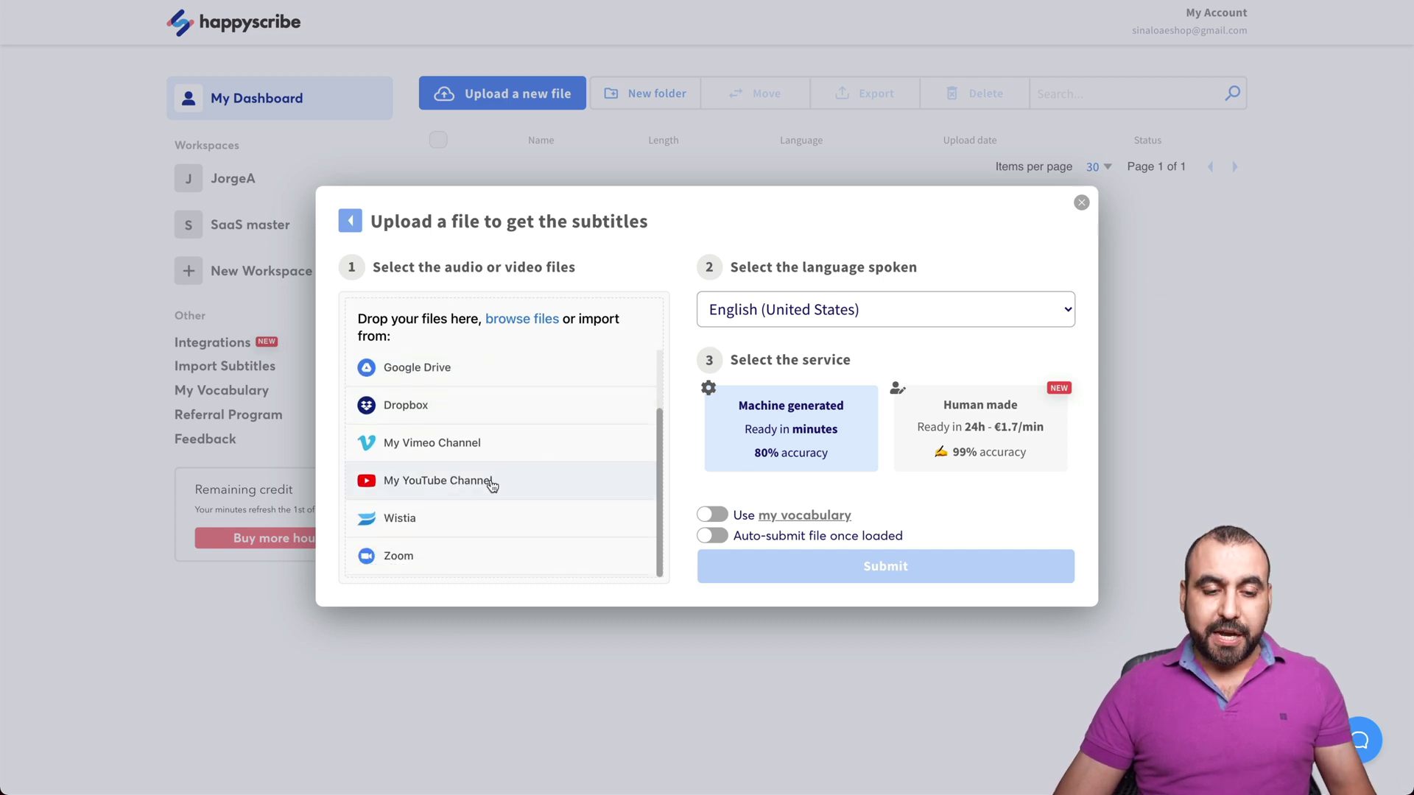
scroll(492, 484, up, 2)
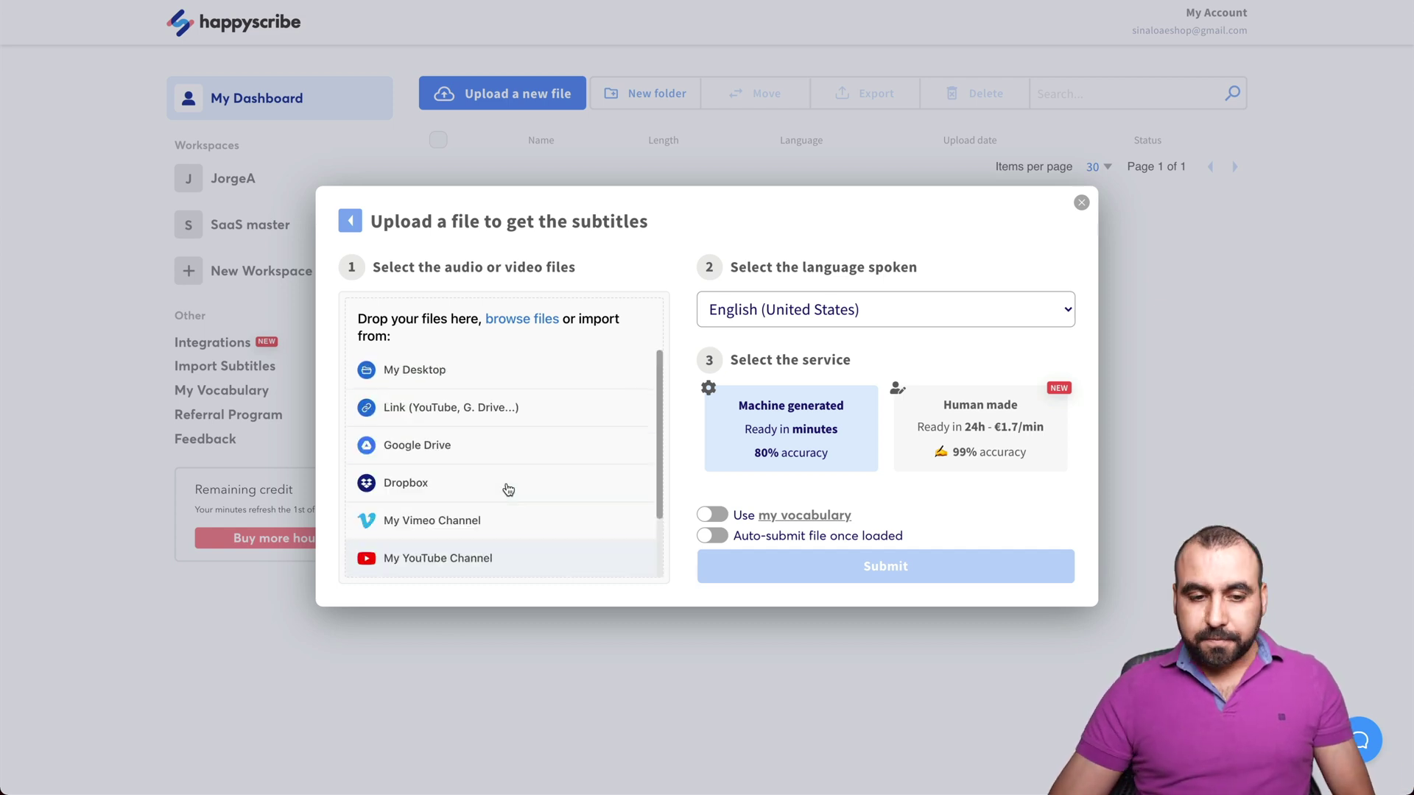
click(461, 416)
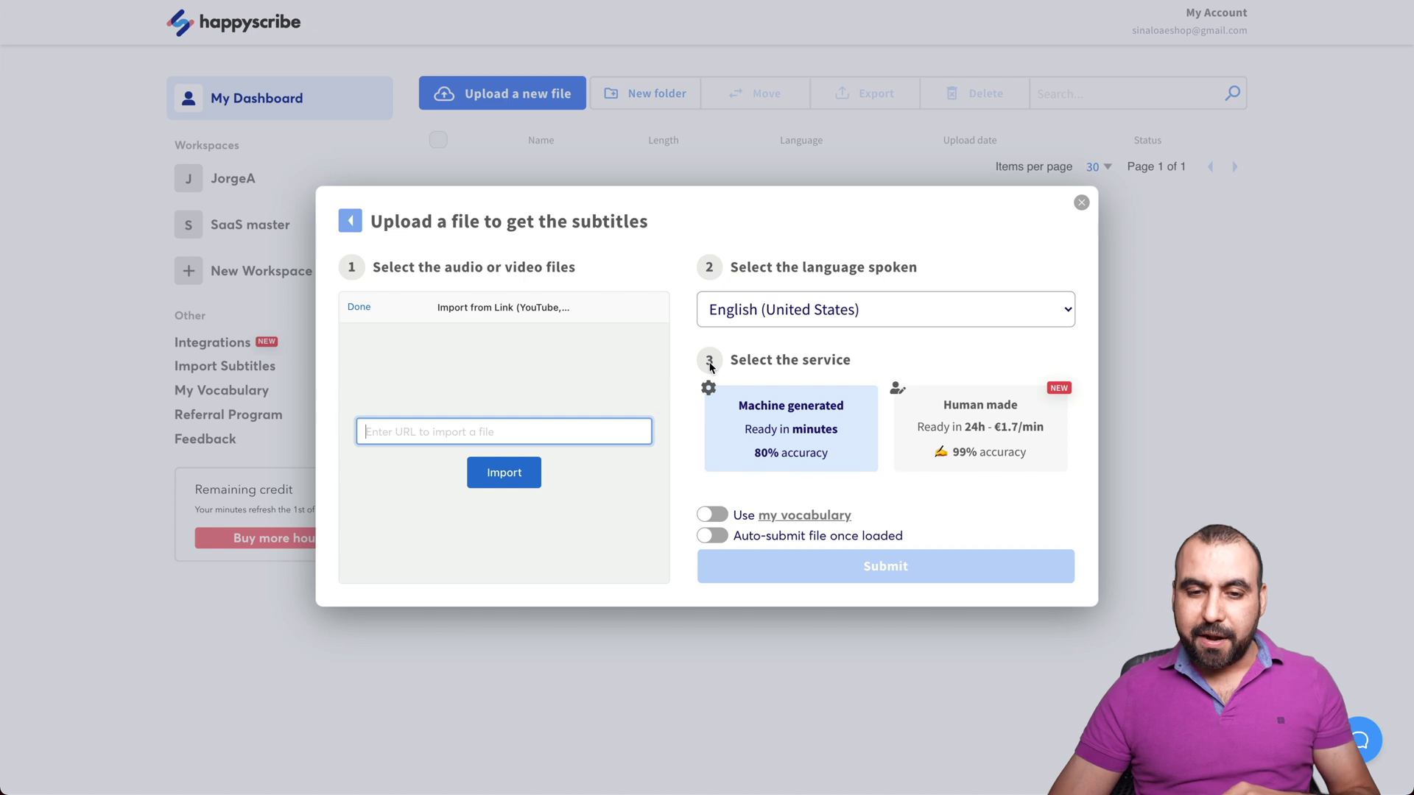
Browse the spoken-language list keeping English (United States) and toggle 'Use my vocabulary' on and back off
click(840, 310)
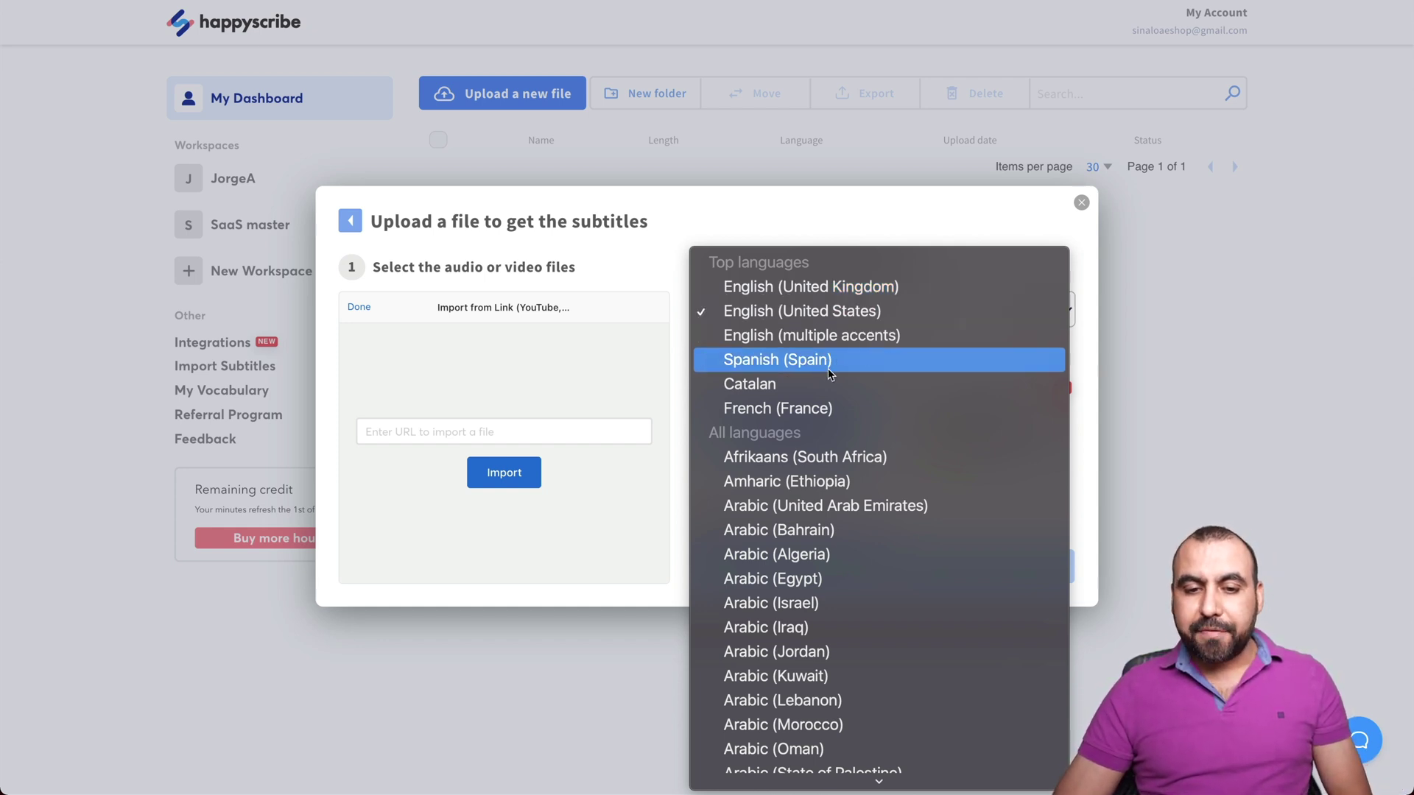
scroll(851, 459, down, 5)
scroll(850, 475, down, 5)
scroll(852, 480, down, 5)
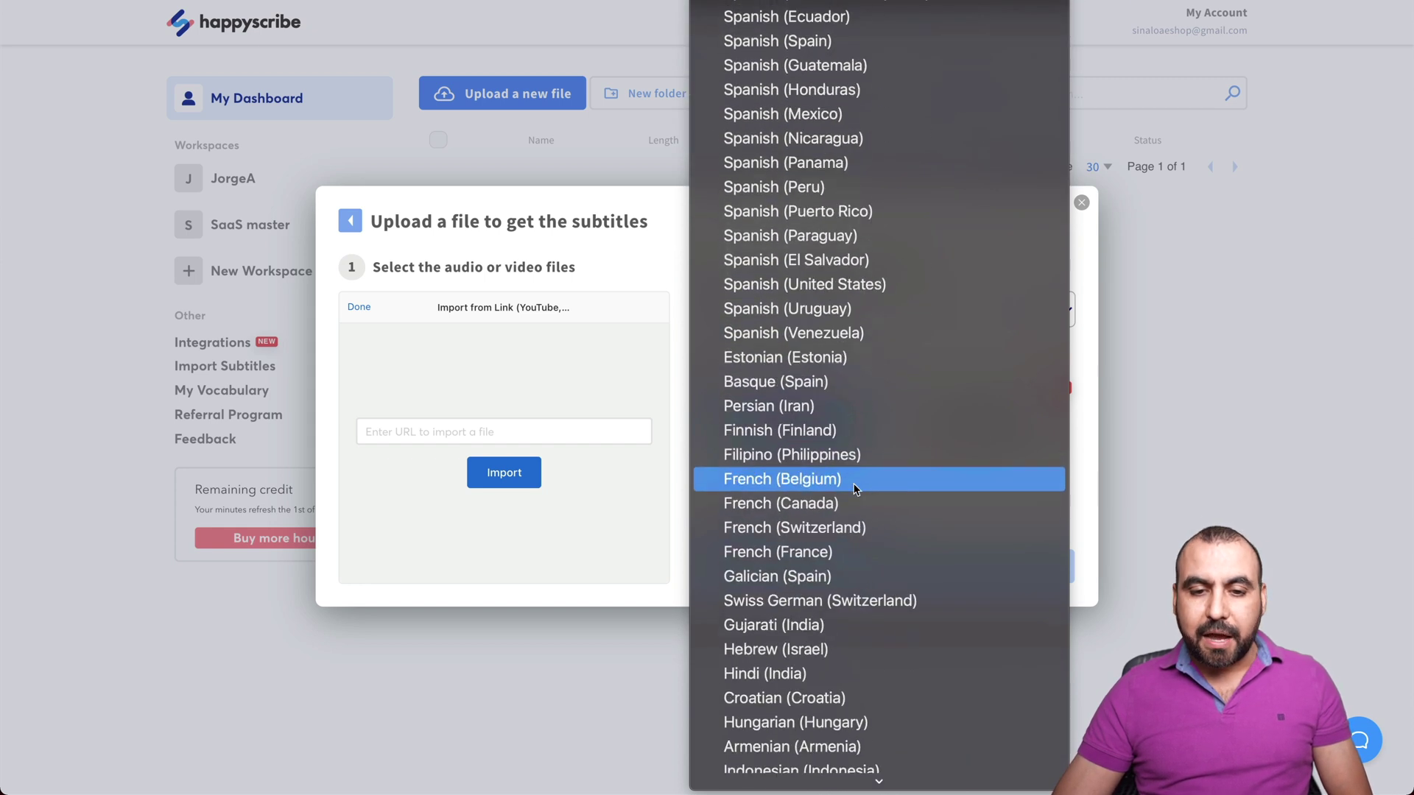
scroll(853, 486, down, 5)
scroll(852, 487, down, 5)
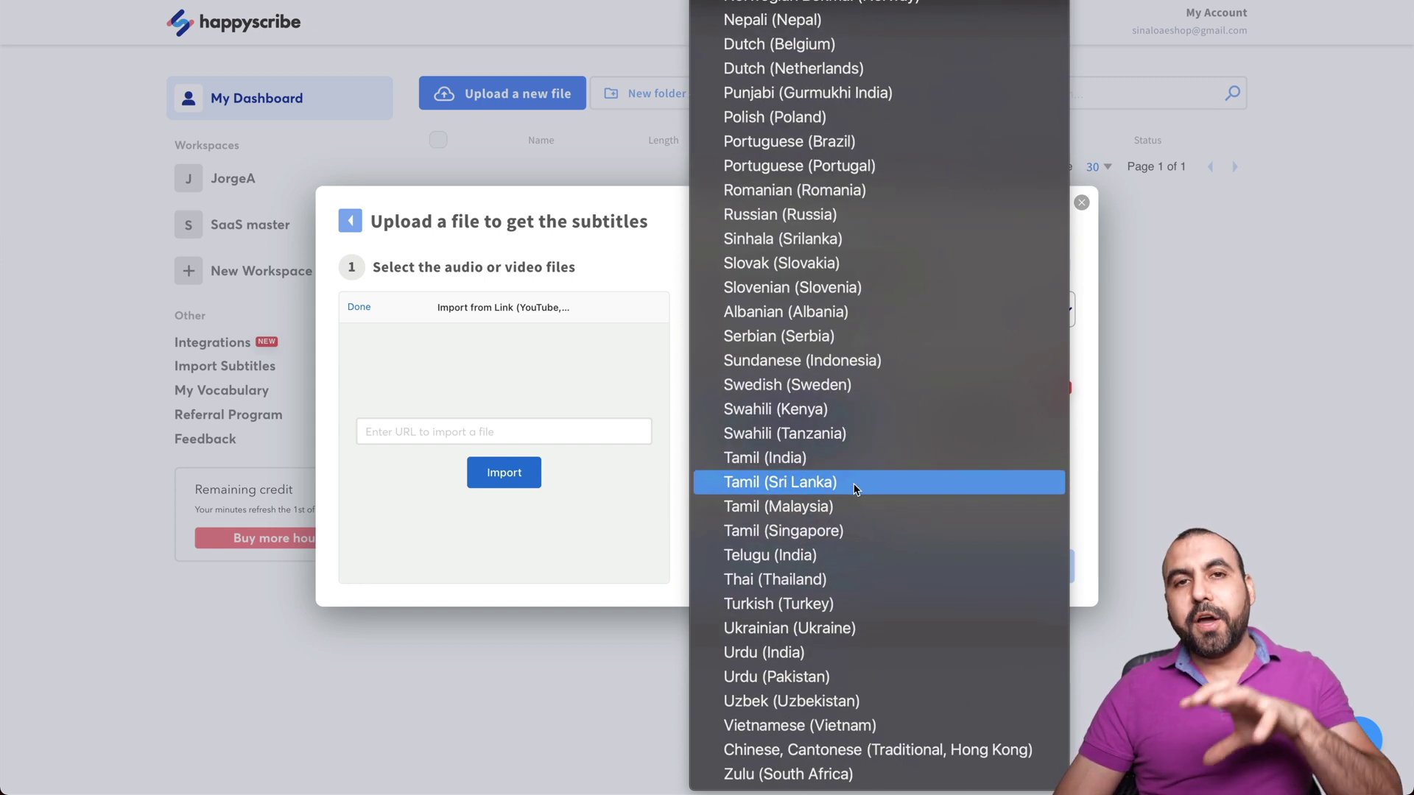
click(648, 245)
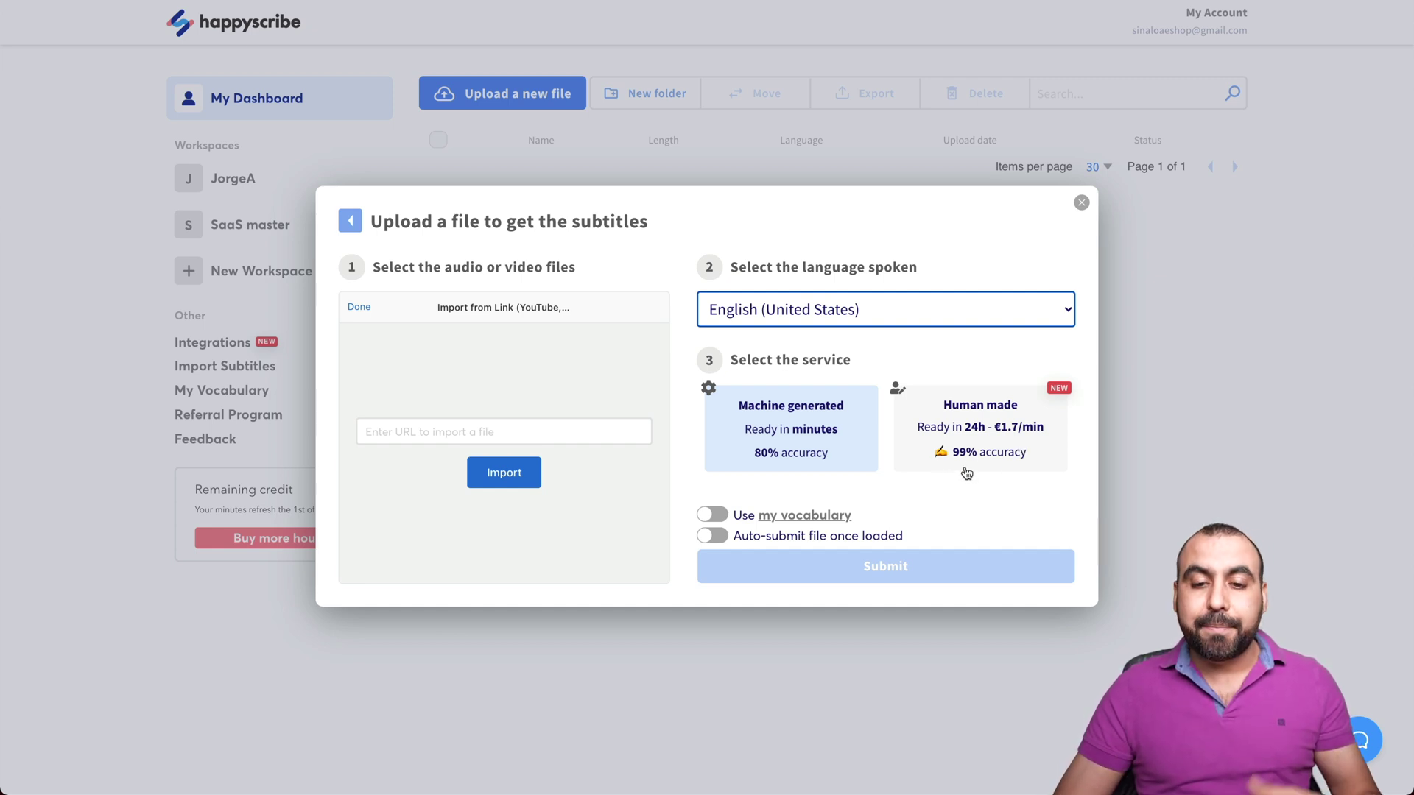
click(718, 517)
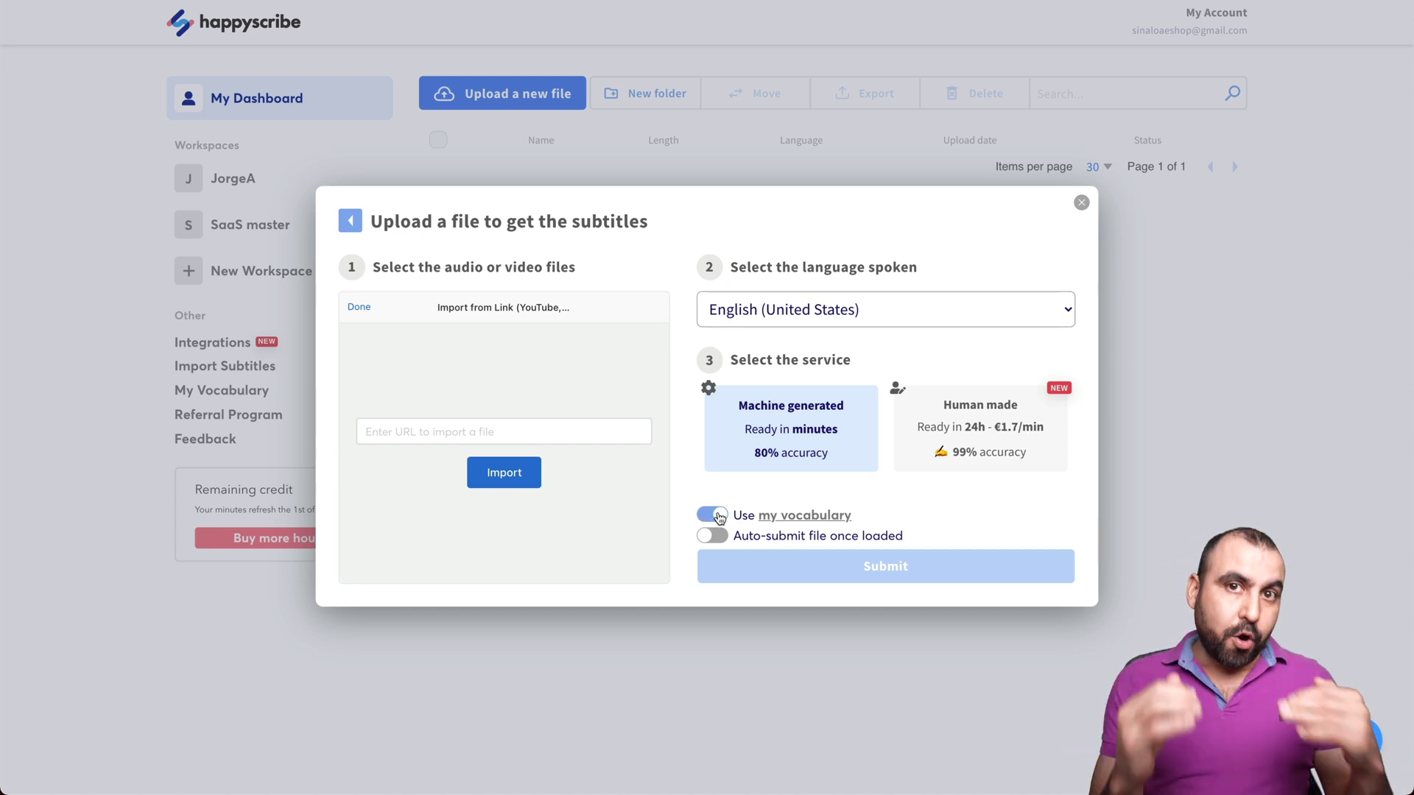
click(720, 517)
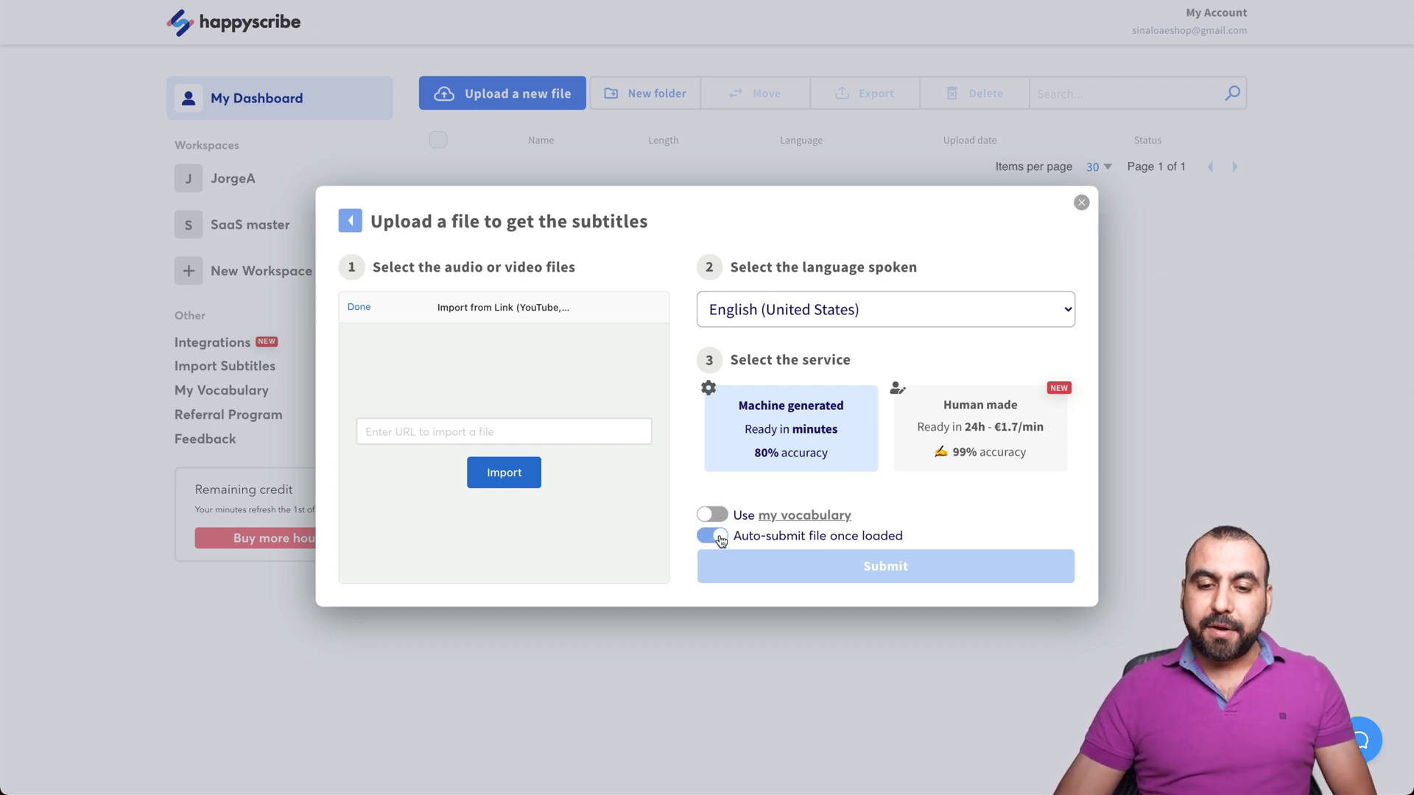
Discard the upload and go to the Integrations page
click(1080, 206)
click(842, 69)
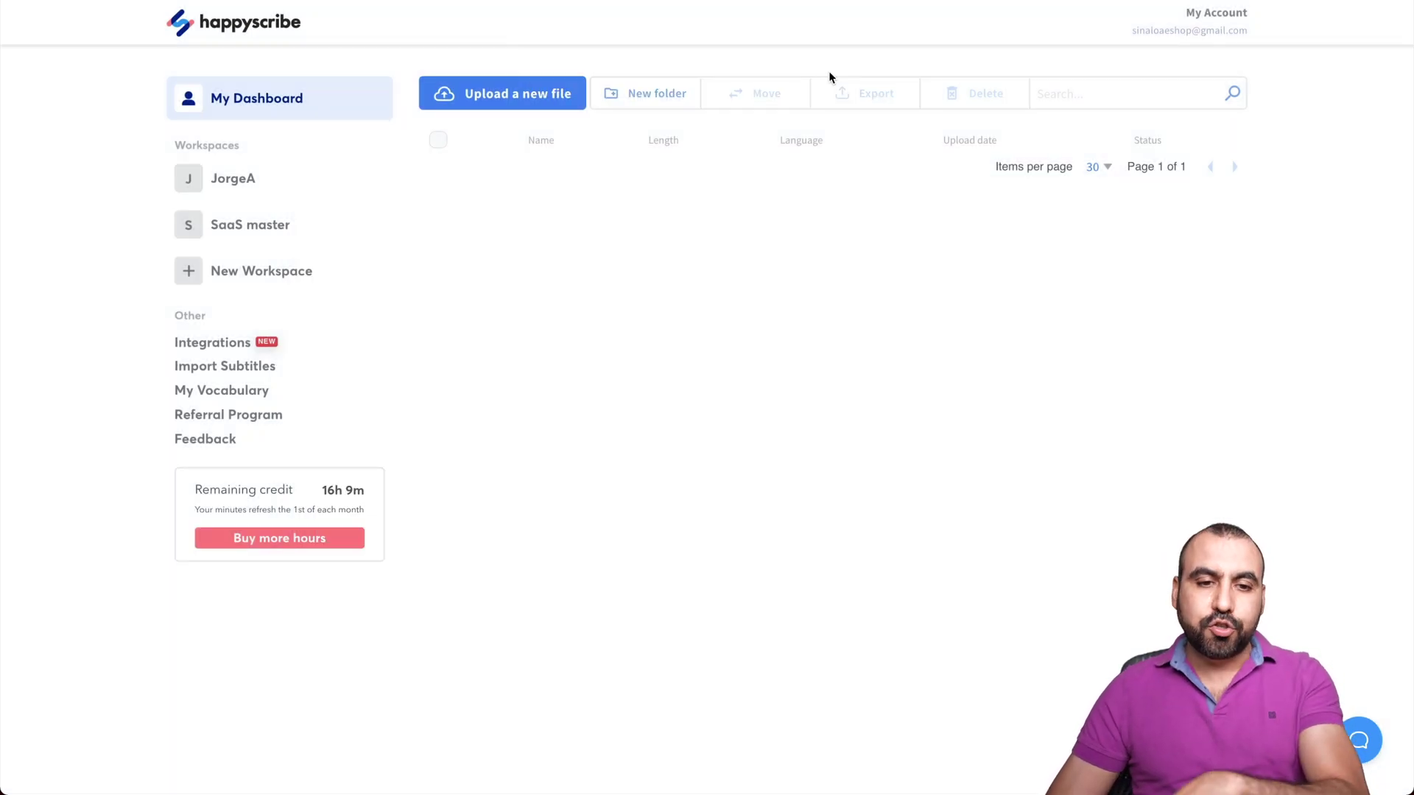
click(235, 344)
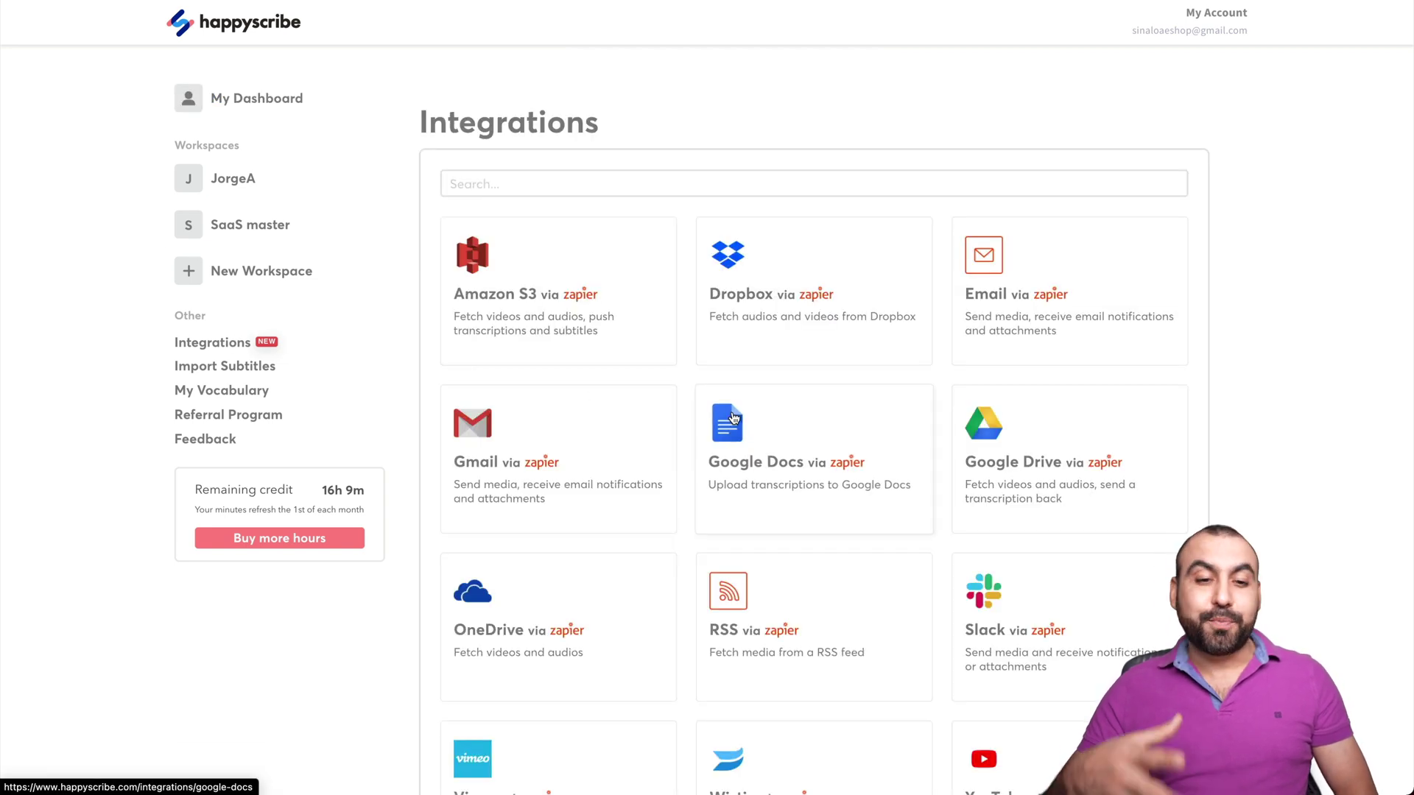
scroll(732, 418, down, 1)
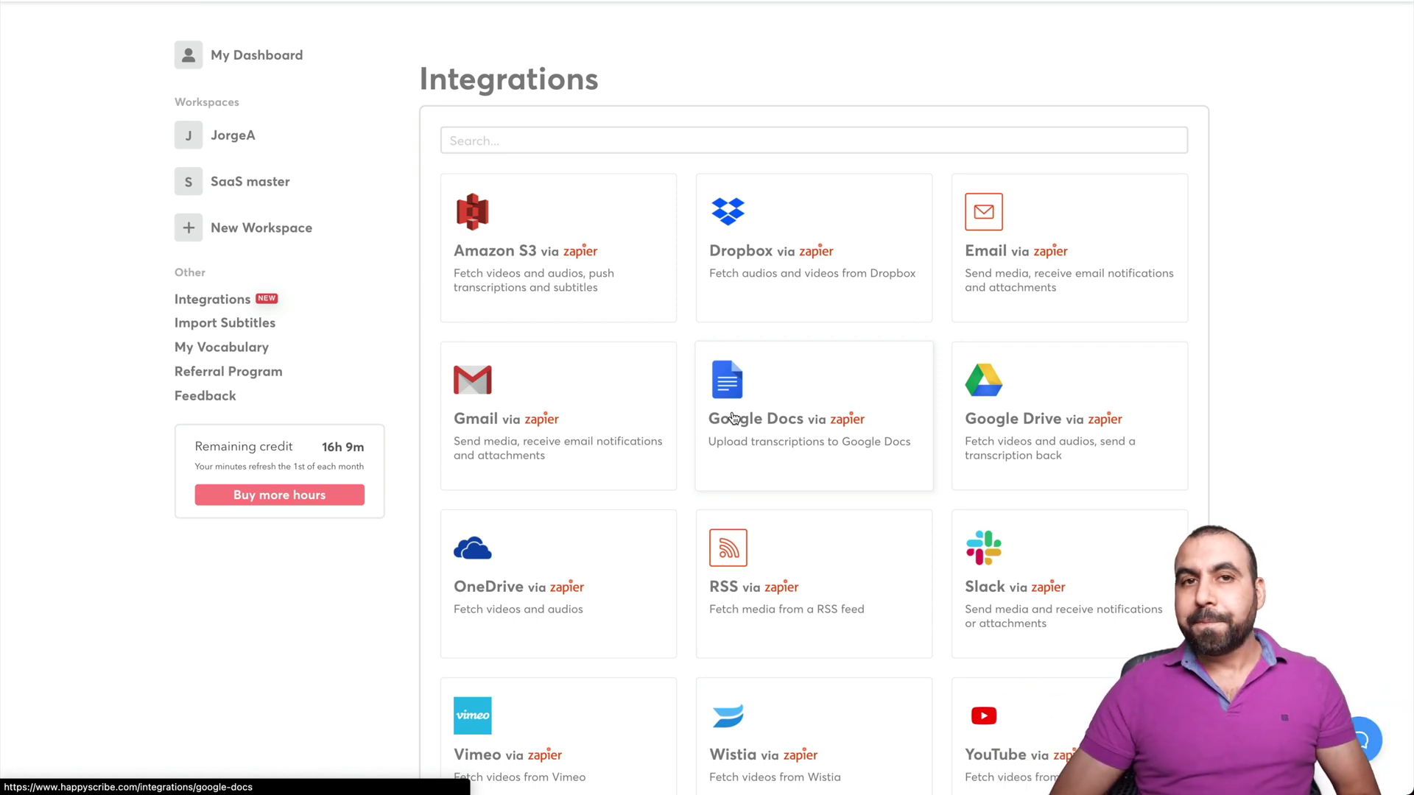
scroll(733, 418, down, 2)
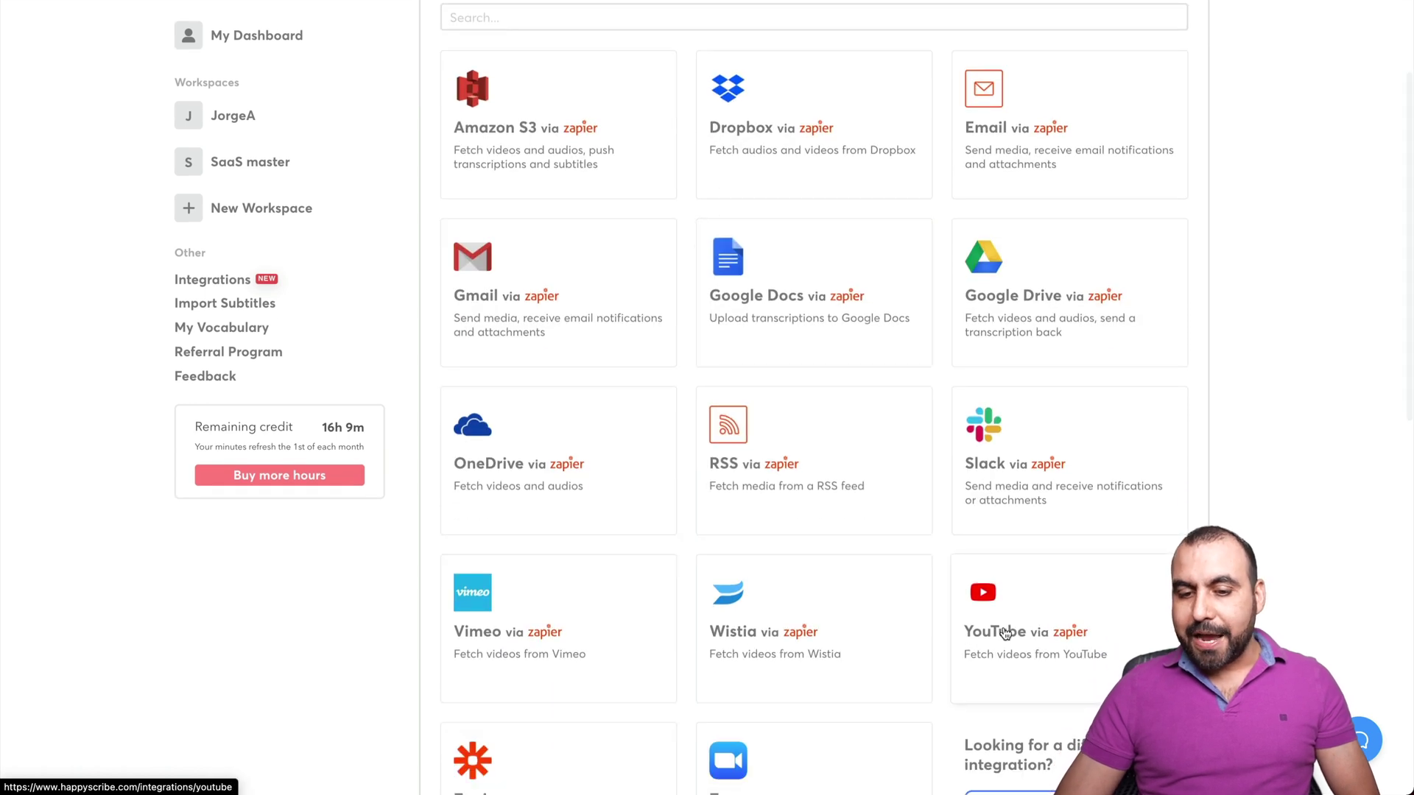
scroll(1014, 646, down, 2)
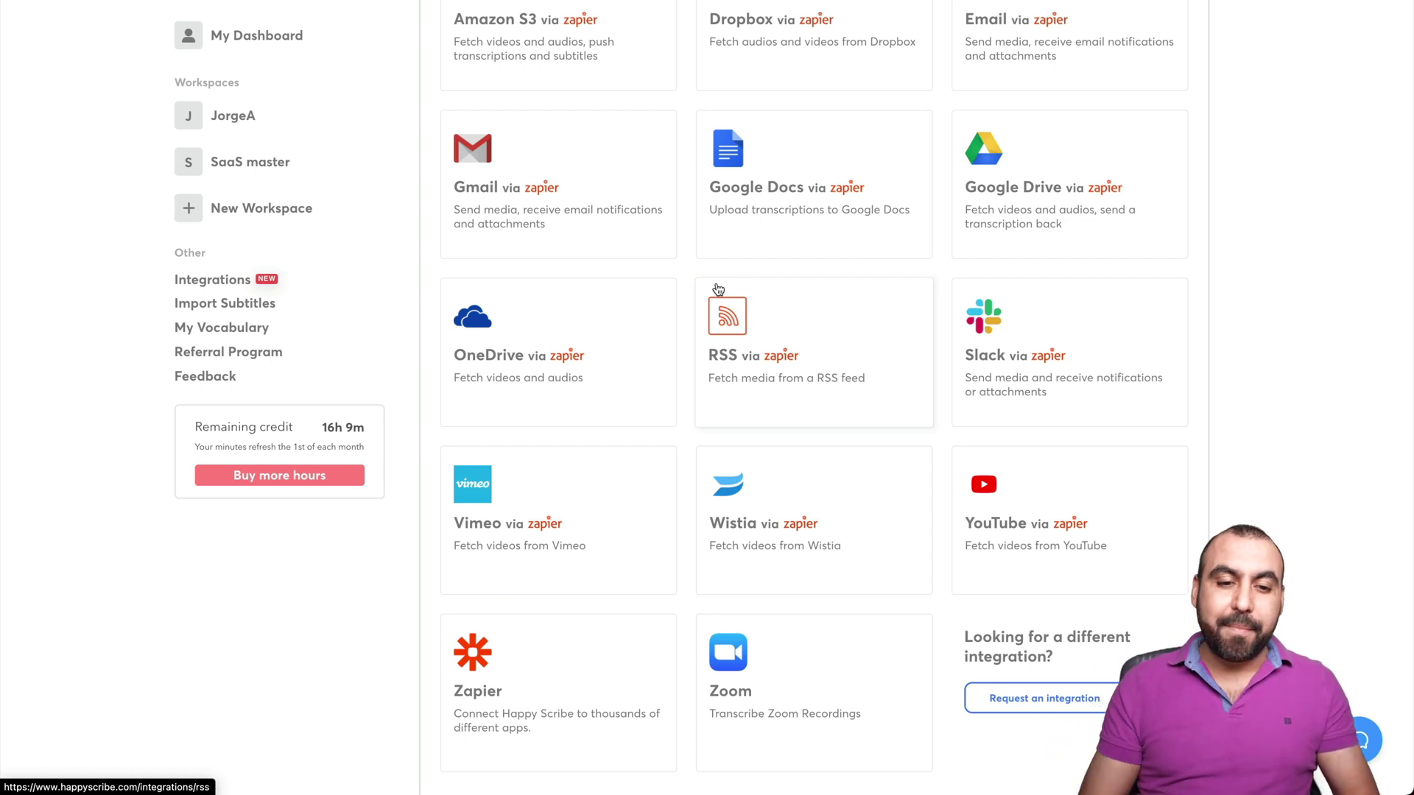
scroll(716, 290, down, 2)
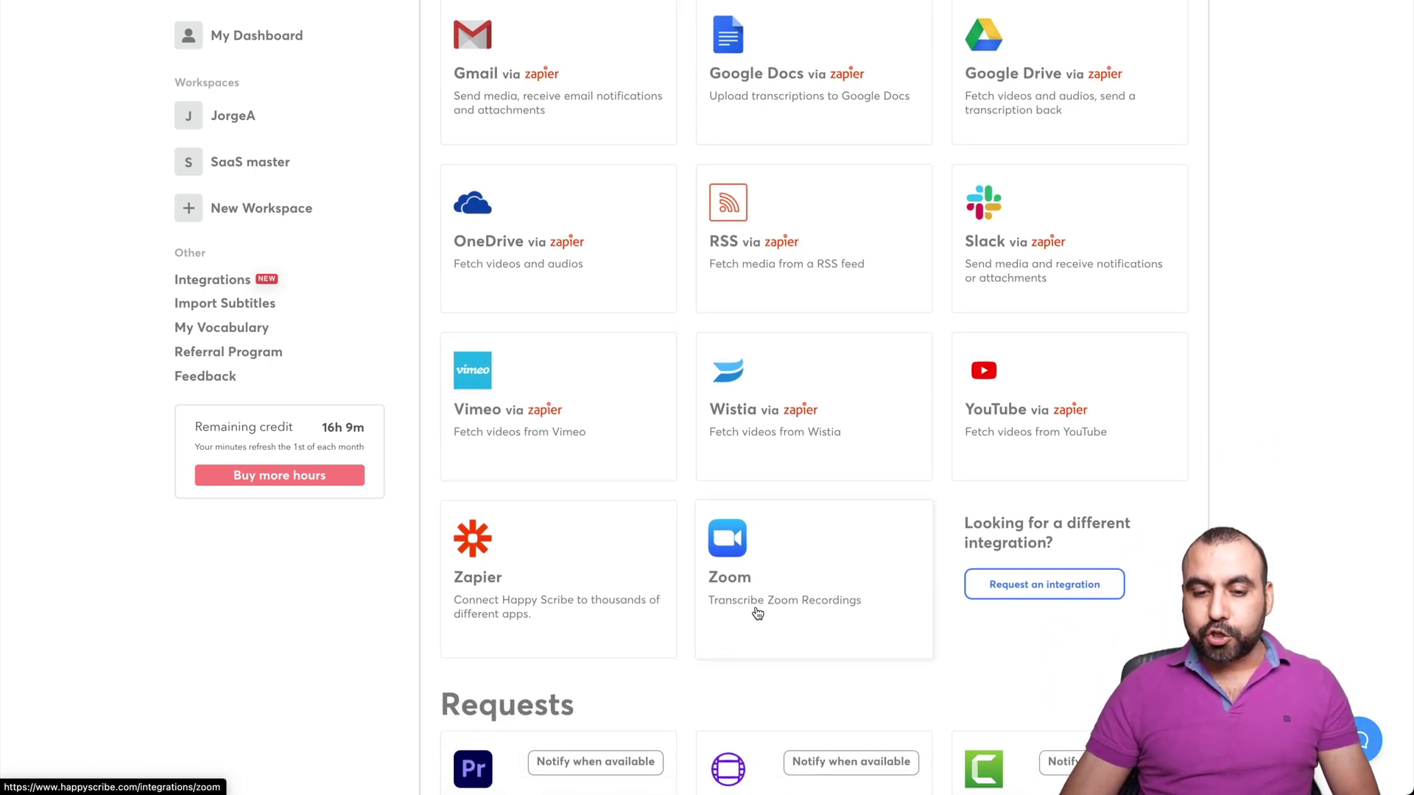
scroll(922, 486, up, 4)
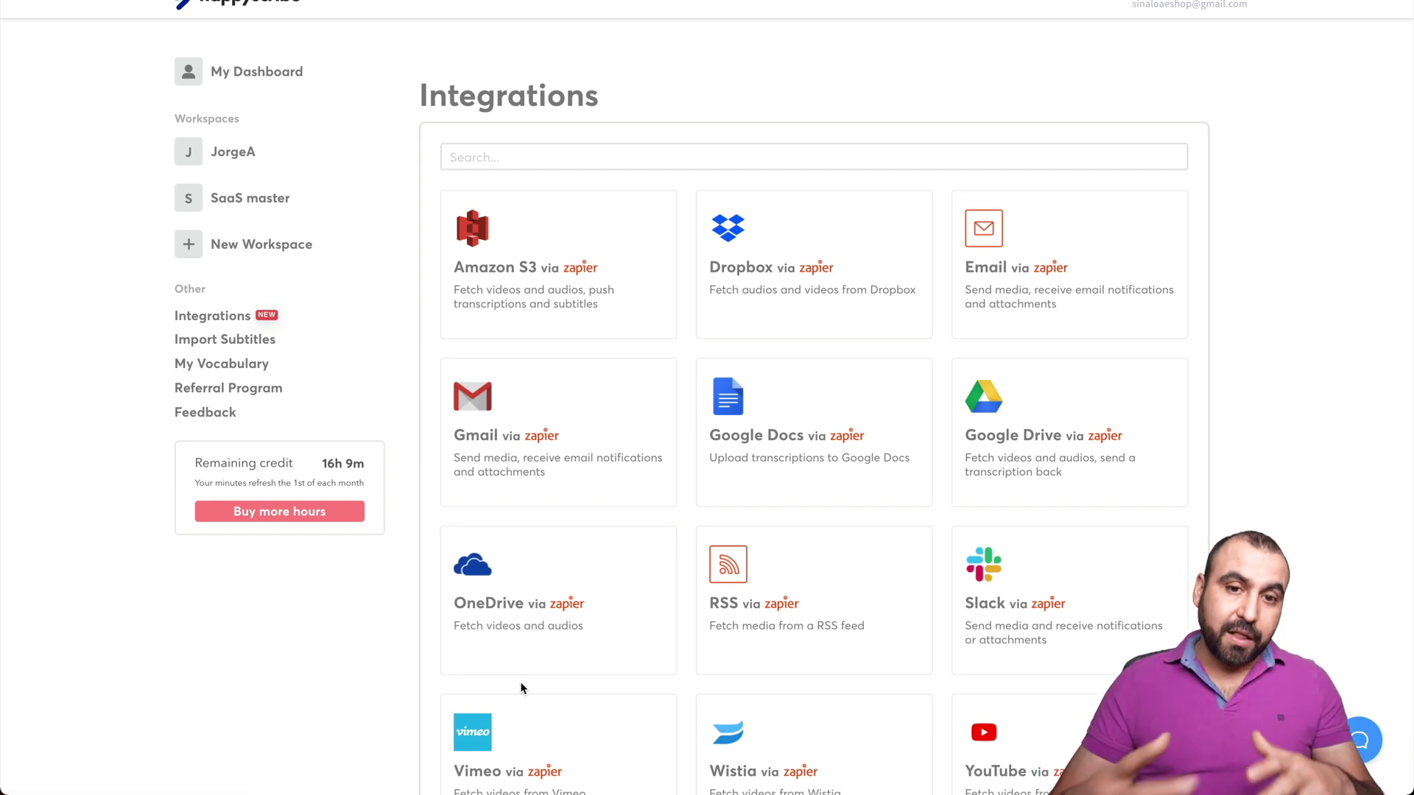
scroll(523, 688, up, 1)
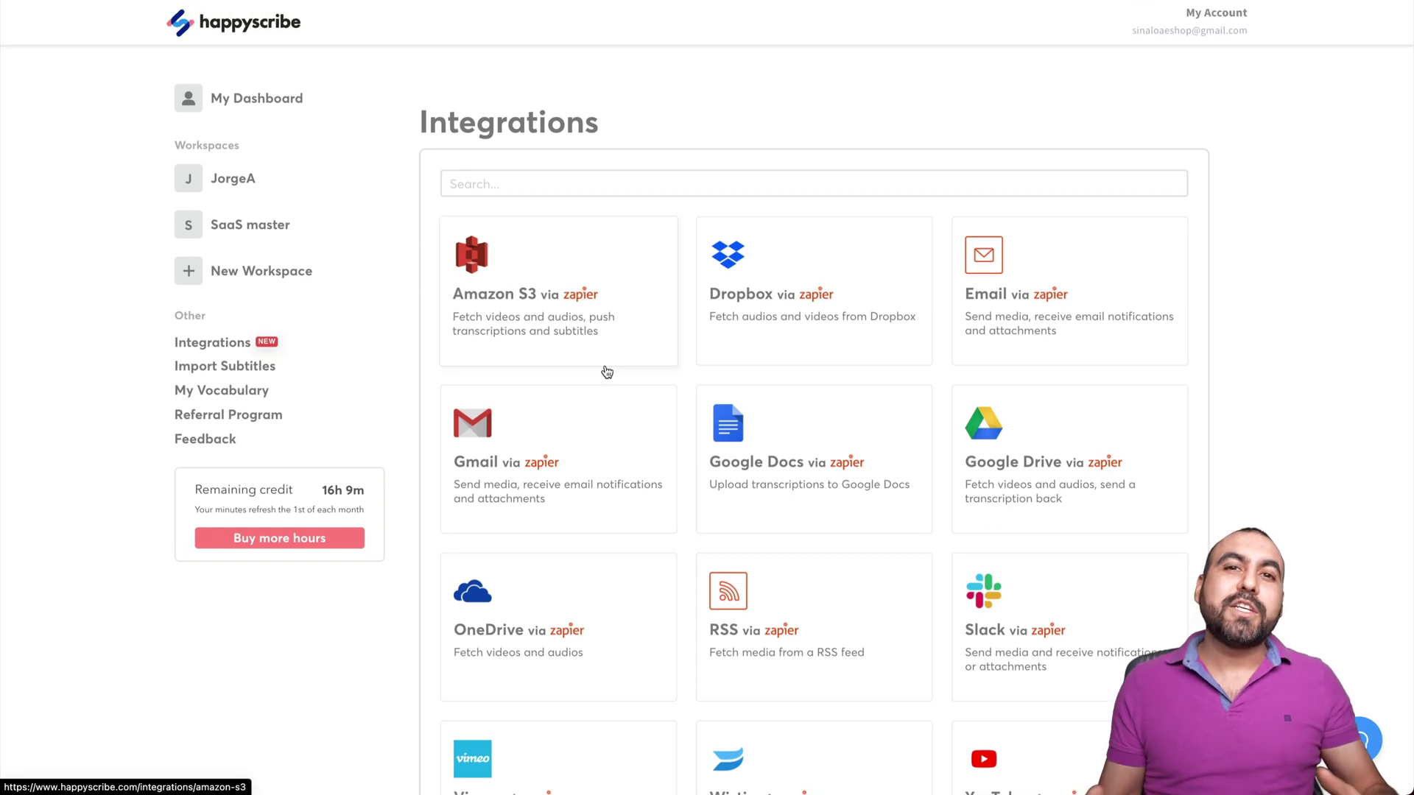